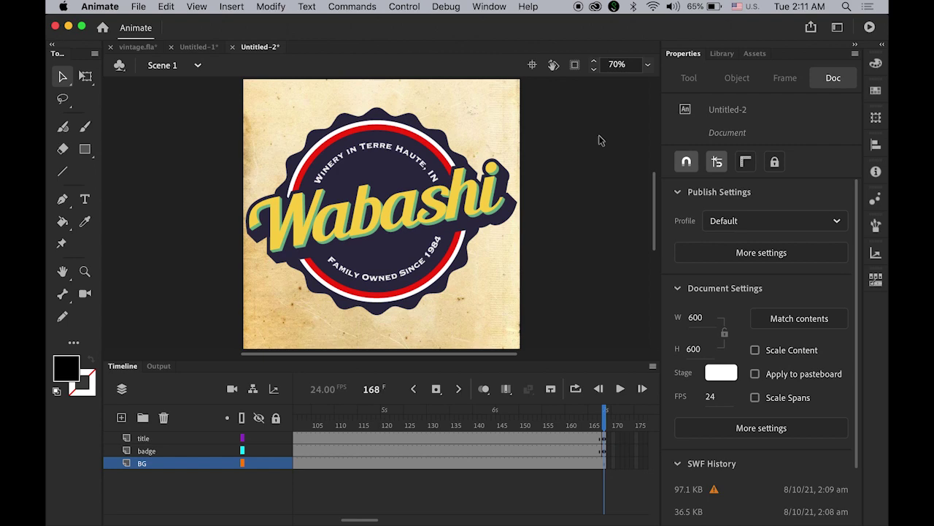
Preview the finished Wabashi badge animation, close the preview and switch to Adobe Illustrator
key(super+Return)
click(278, 65)
mouse_move(432, 514)
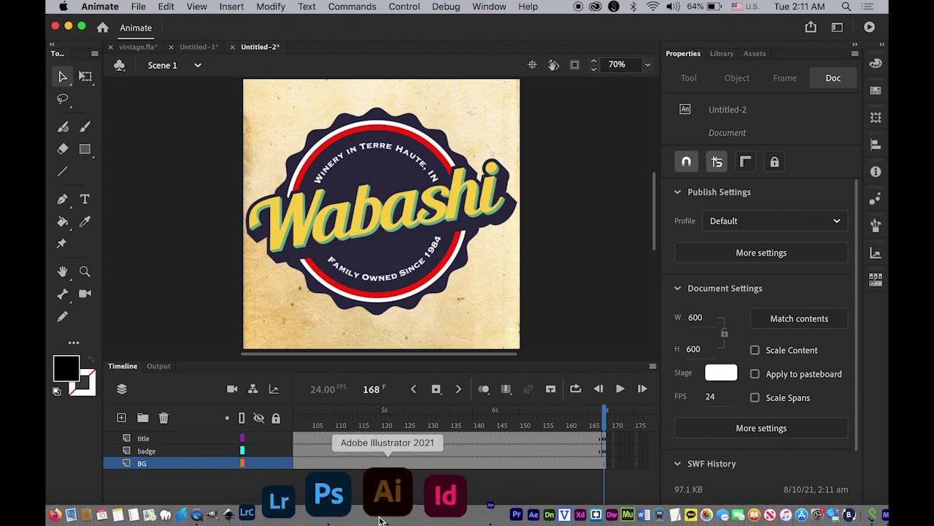
click(354, 500)
click(773, 327)
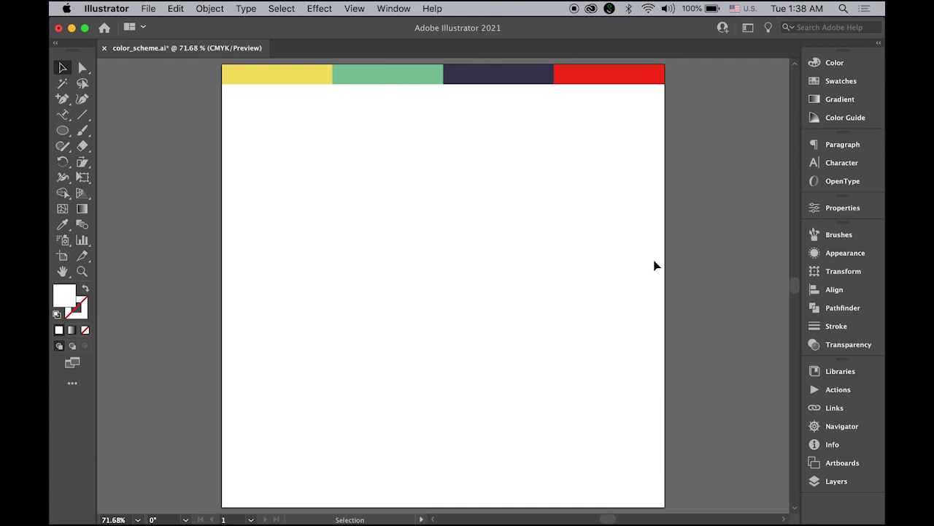
Lock the color scheme layer (Layer 2) and add a new empty layer above it
click(826, 481)
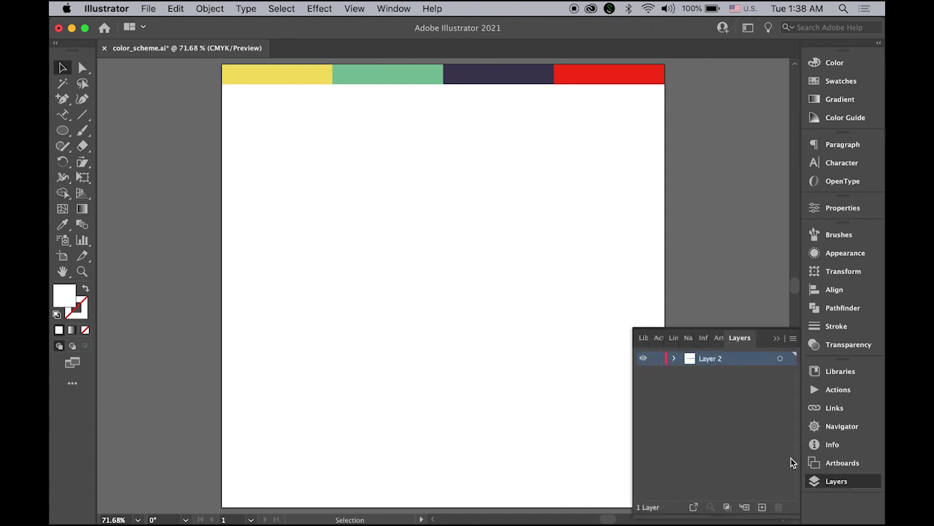
click(657, 359)
click(762, 507)
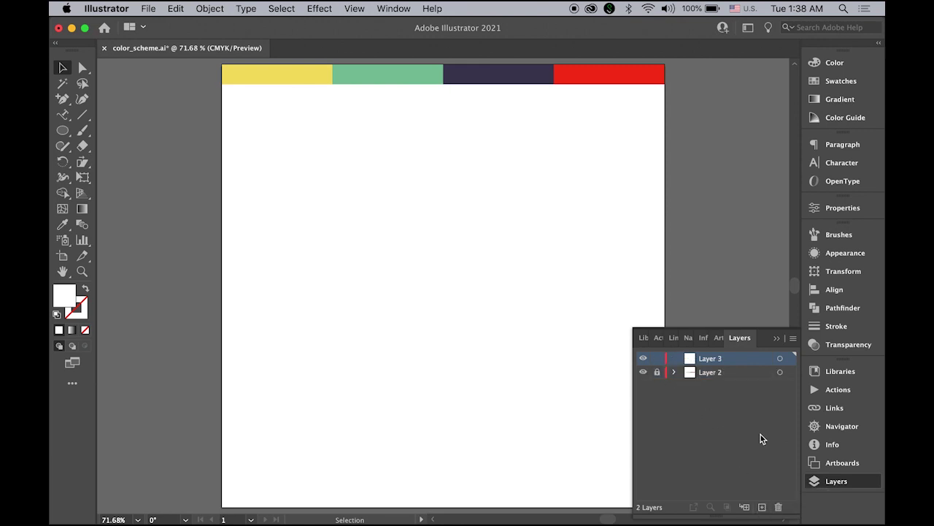
click(777, 340)
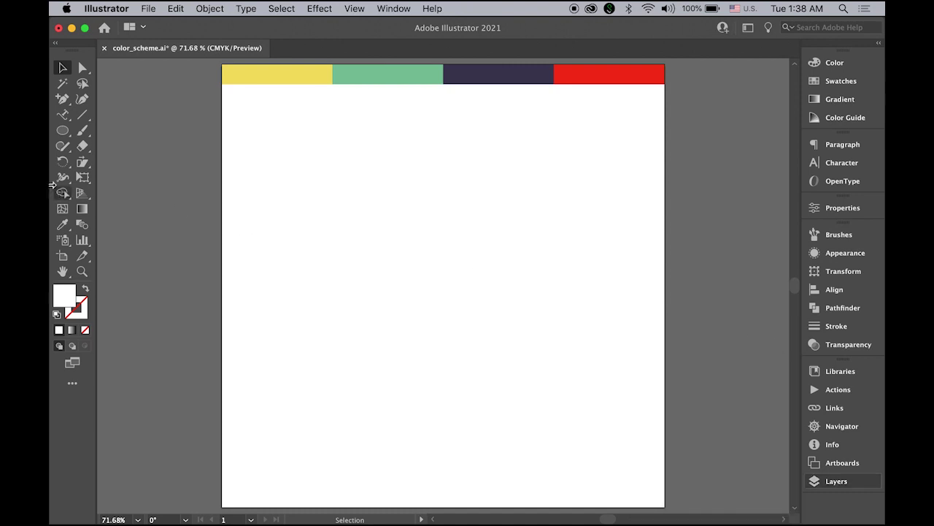
Add the point text "Wabashi" near the middle of the artboard with the Type tool
click(62, 114)
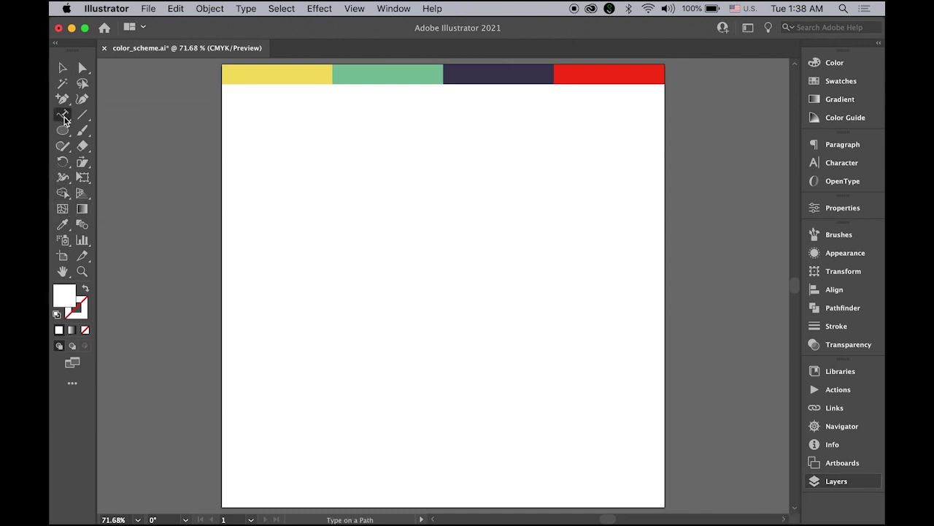
drag(62, 115, 125, 114)
click(345, 316)
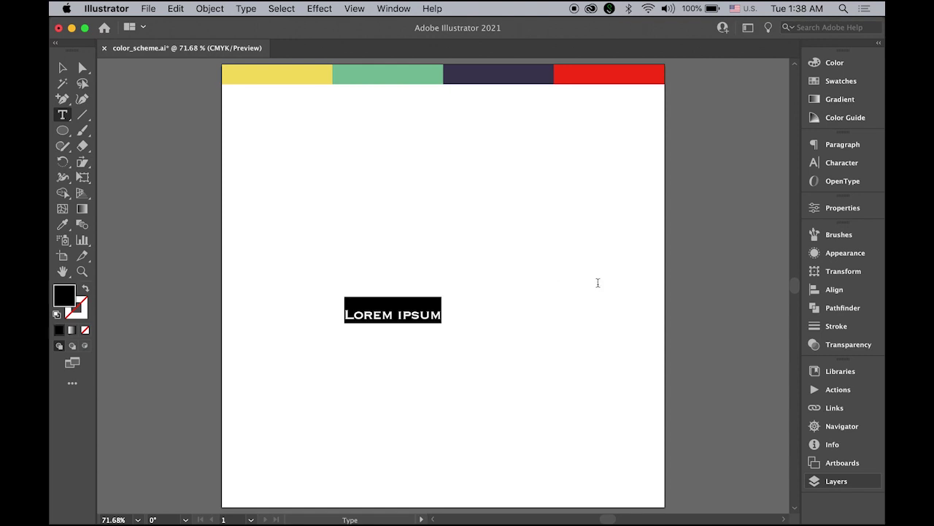
text(Wa)
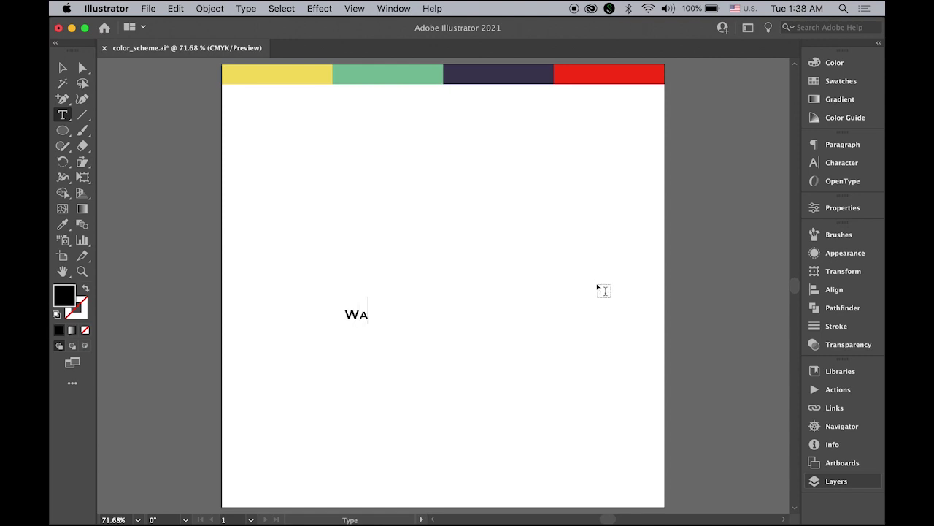
text(bashi)
click(63, 67)
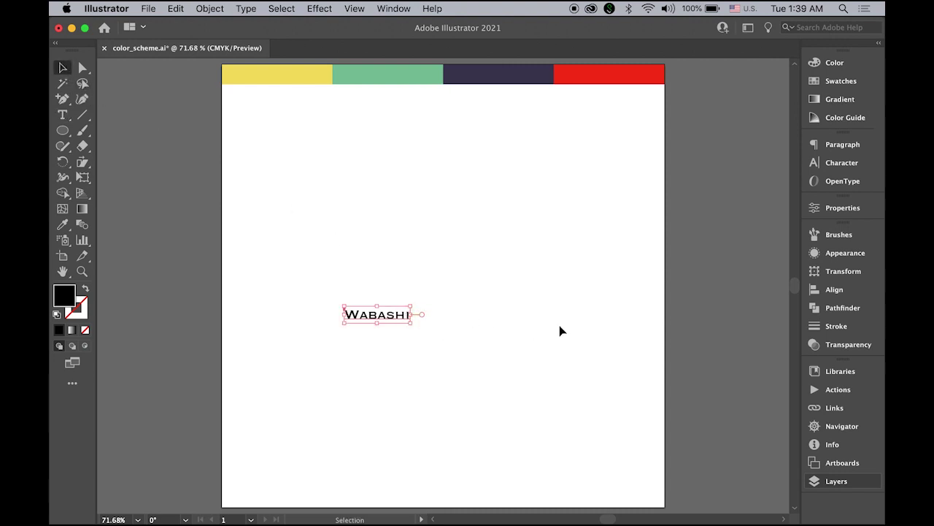
Check the Blenda Script font's DaFont download page in Chrome and return to Illustrator
click(844, 168)
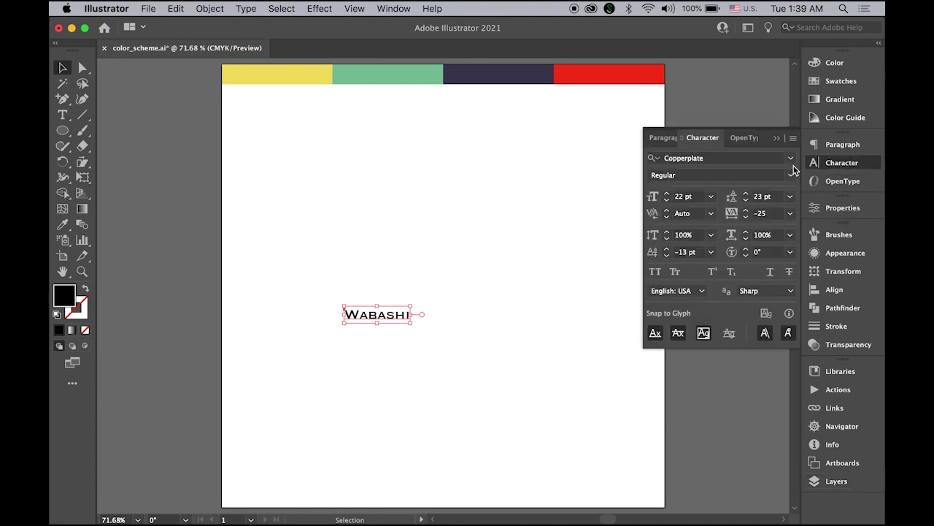
mouse_move(549, 523)
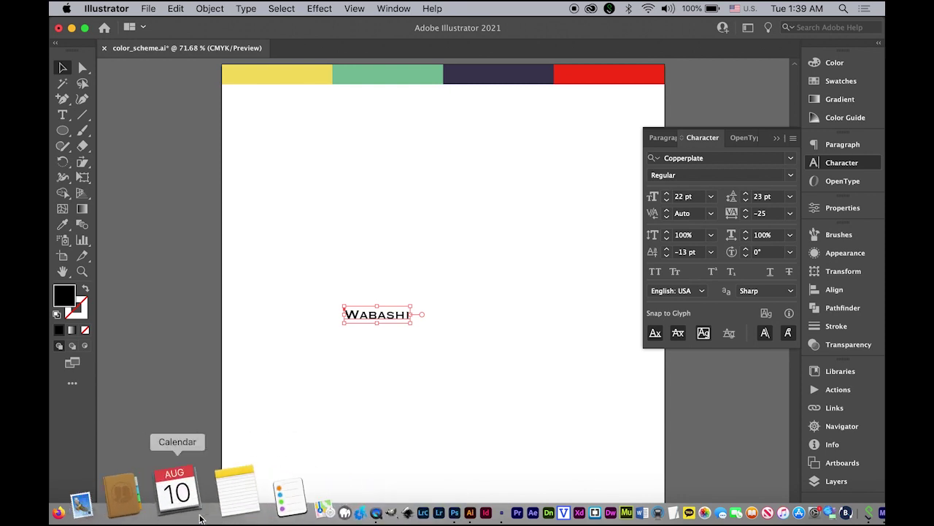
click(135, 502)
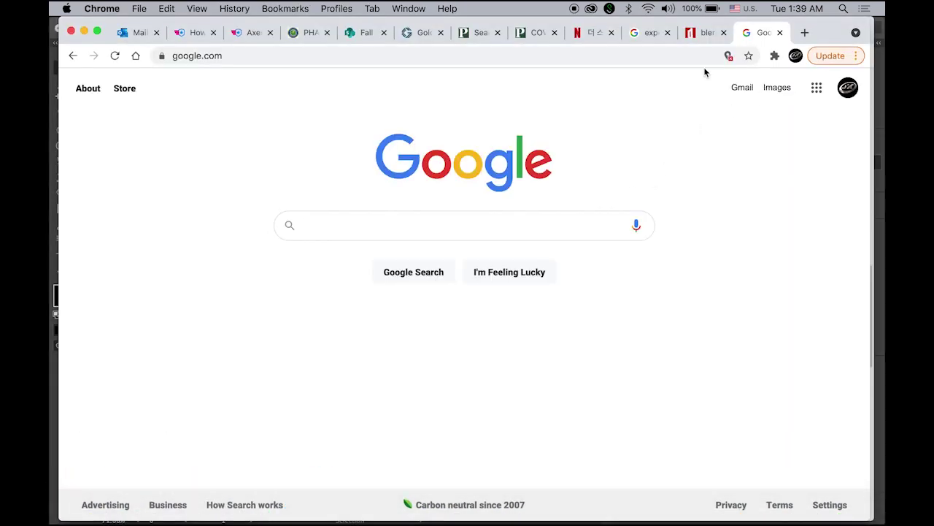
click(705, 32)
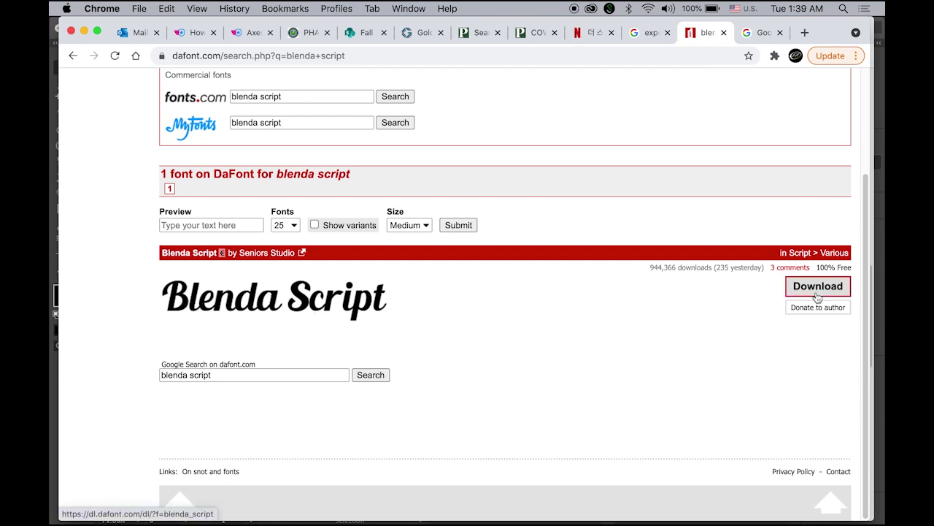
mouse_move(587, 522)
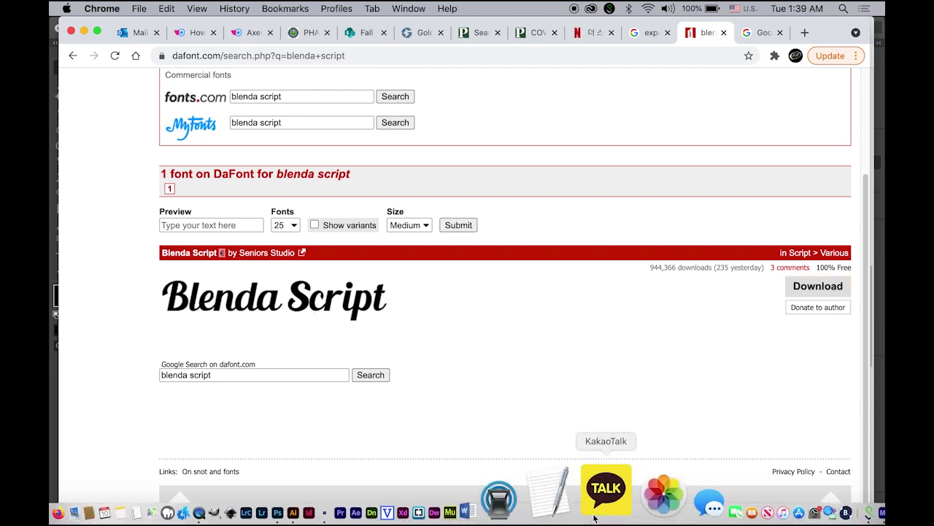
click(385, 511)
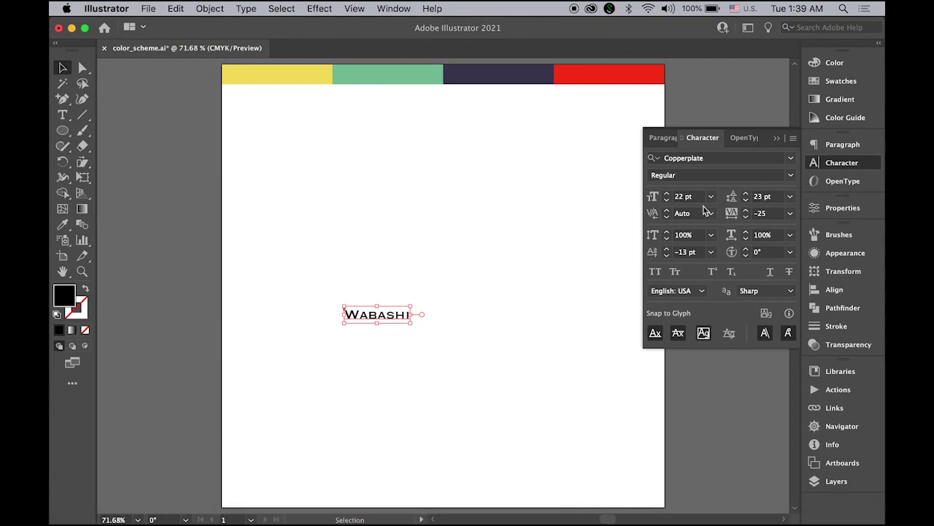
Set the Wabashi text's font to Blenda Script and its size to 72 pt
click(792, 159)
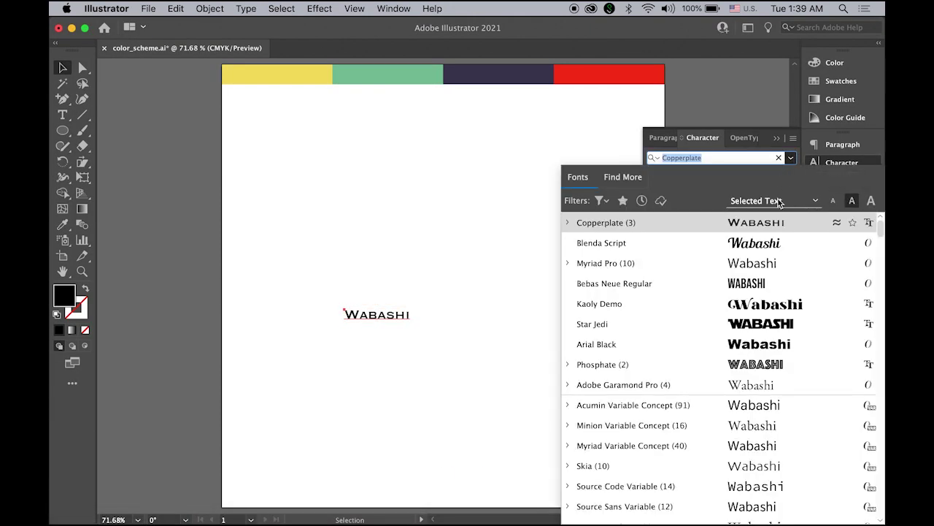
click(752, 254)
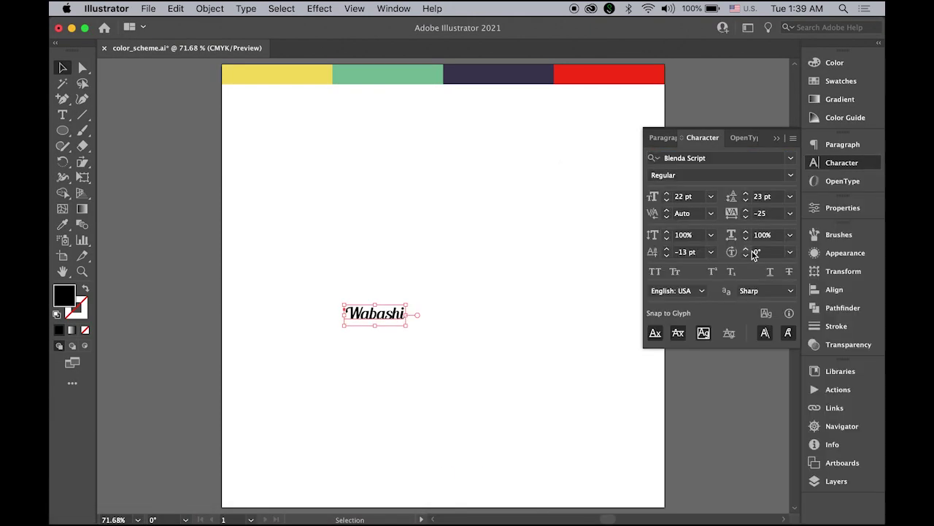
click(712, 197)
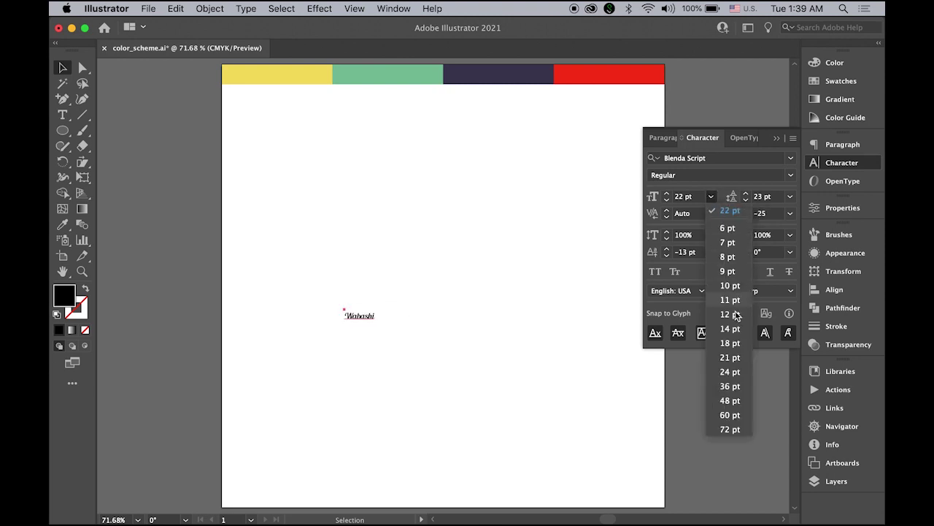
click(730, 429)
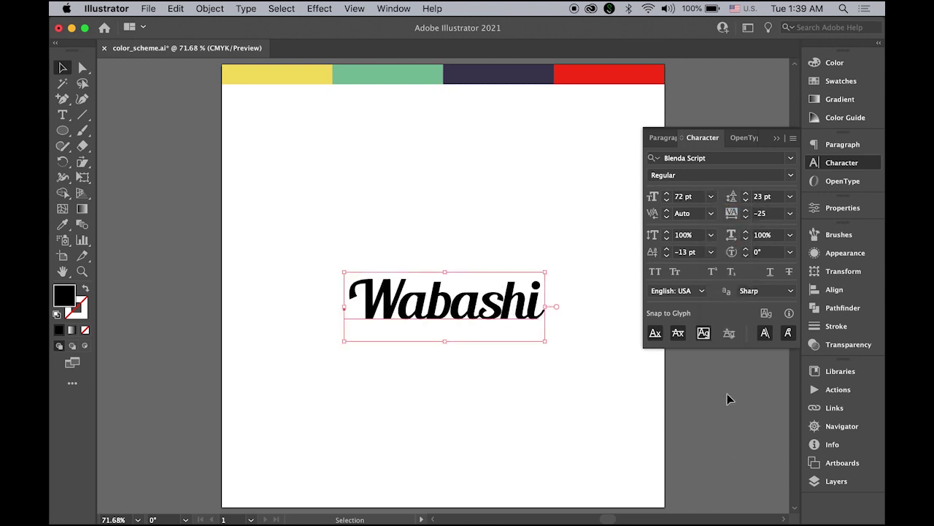
click(776, 138)
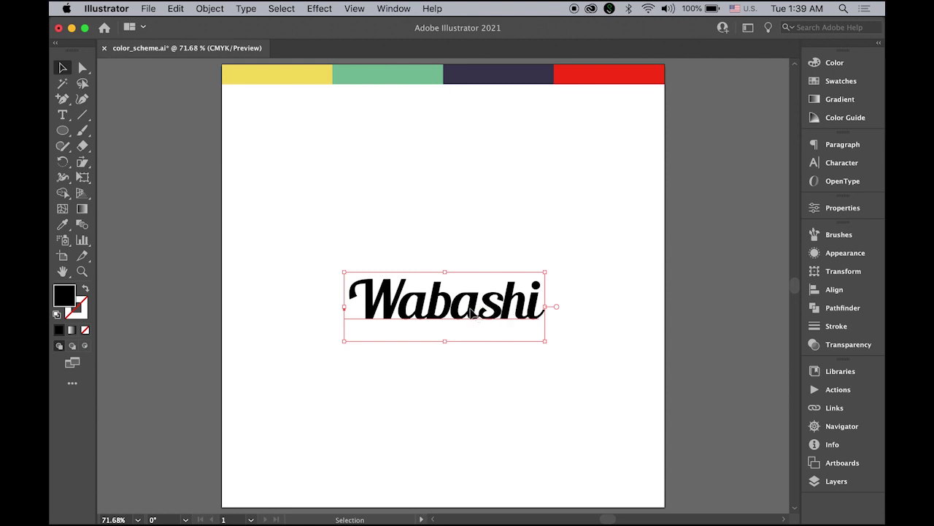
Move the Wabashi text slightly upward and convert it to outlines
mouse_move(486, 331)
mouse_down()
mouse_move(492, 309)
mouse_move(481, 314)
mouse_up()
click(621, 280)
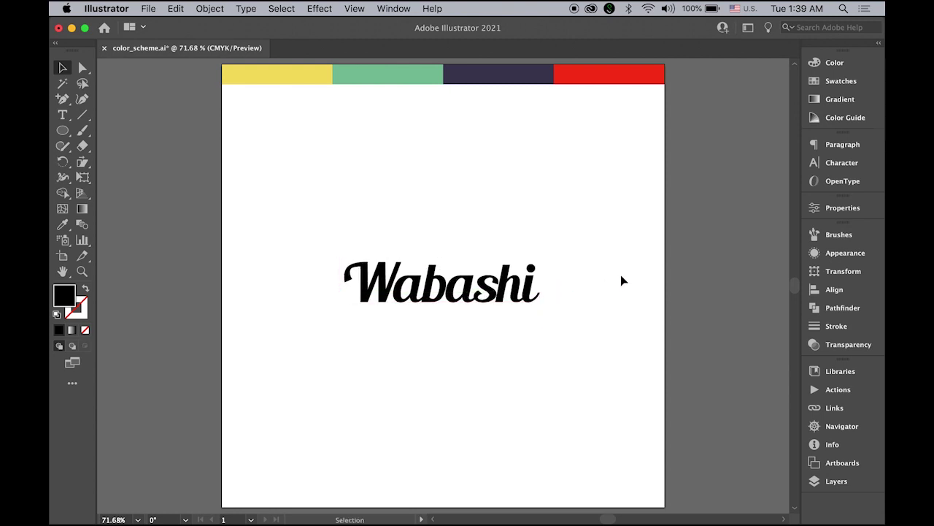
click(486, 295)
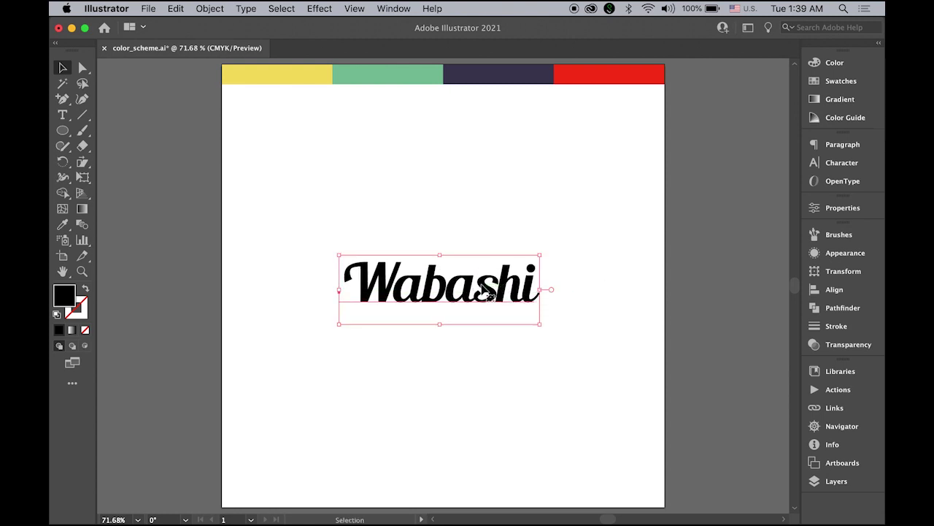
click(241, 8)
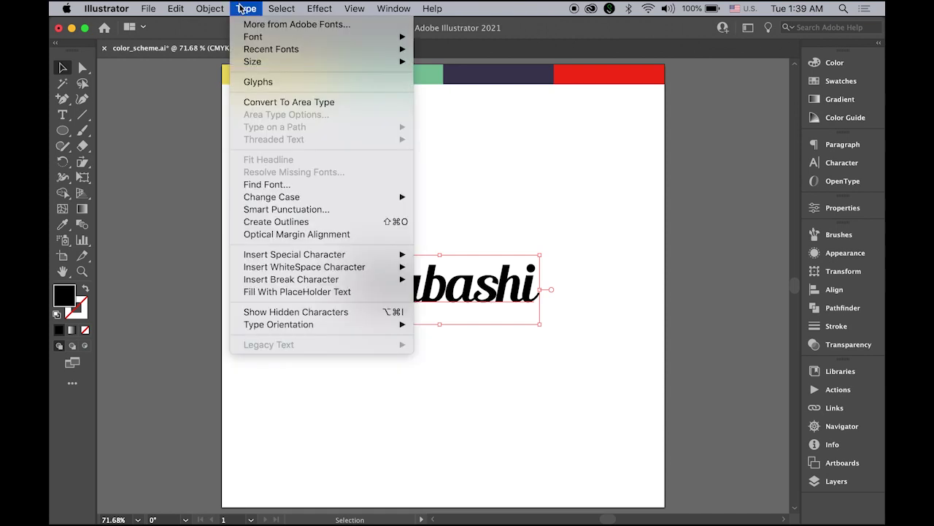
click(292, 222)
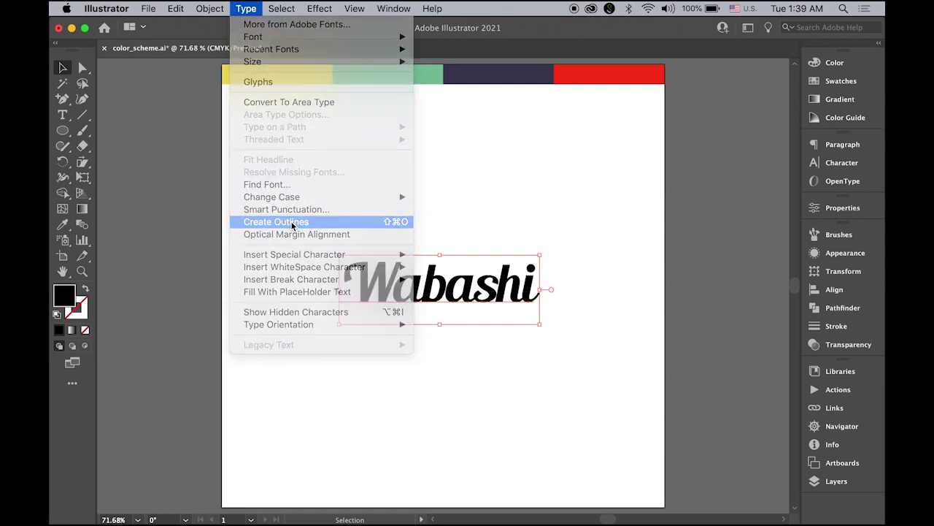
Unite the overlapping outlined letters of Wabashi using the Pathfinder Unite shape mode
drag(402, 278, 657, 411)
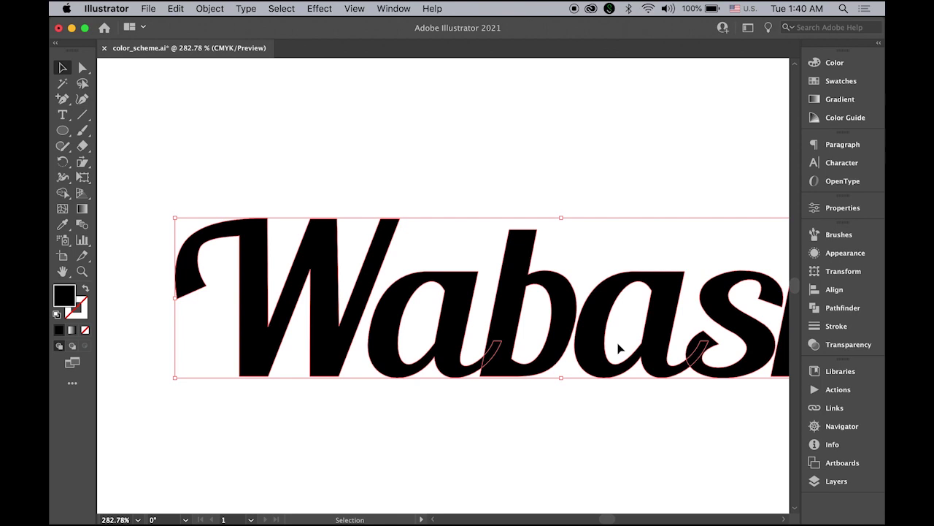
click(837, 309)
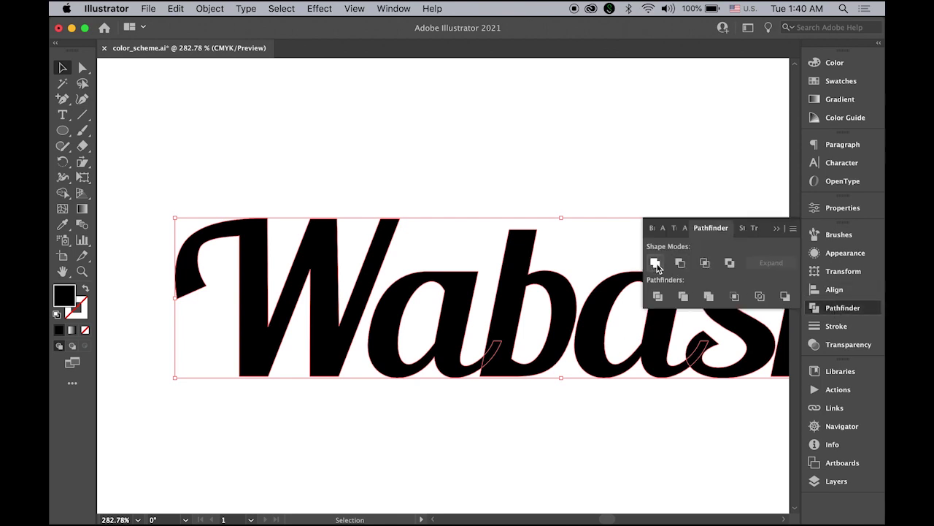
click(656, 265)
click(562, 192)
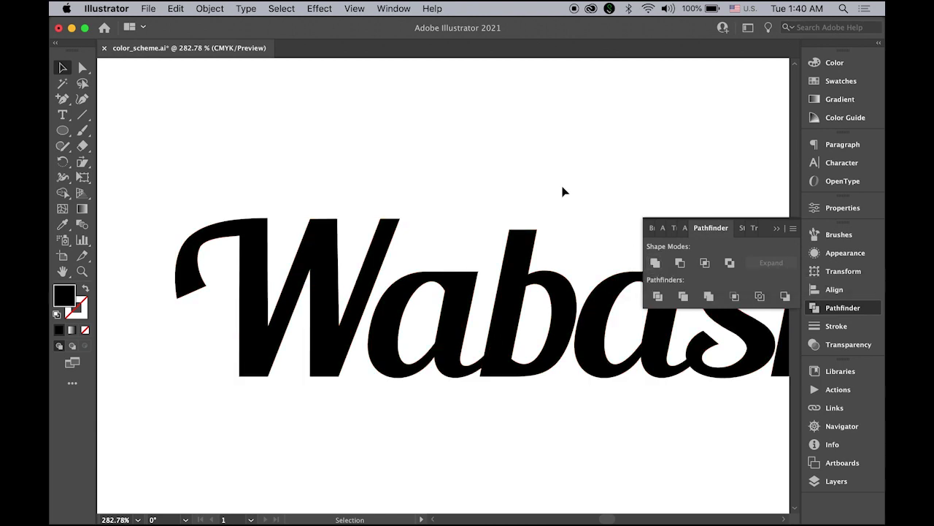
click(779, 229)
Move the united Wabashi lettering up into the upper half of the artboard
alt+super+click(462, 265)
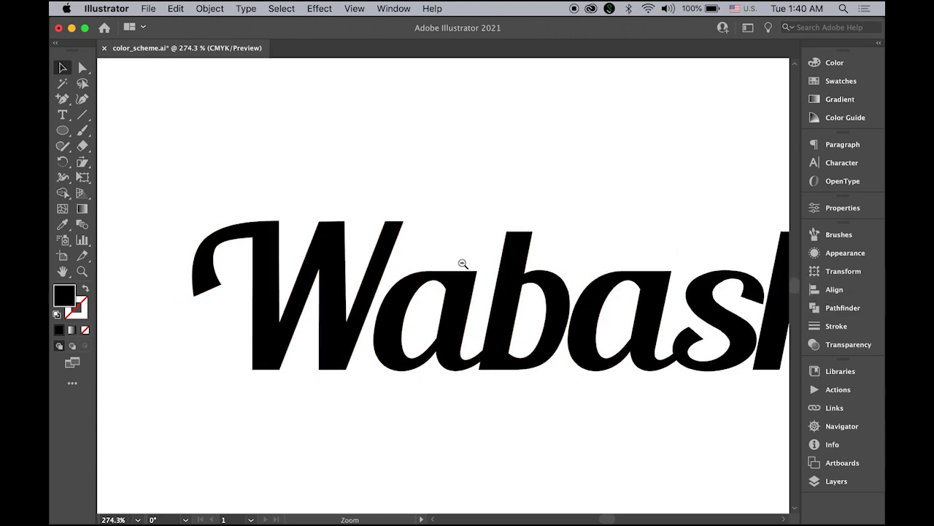
alt+super+click(447, 269)
alt+super+click(446, 267)
drag(467, 273, 434, 328)
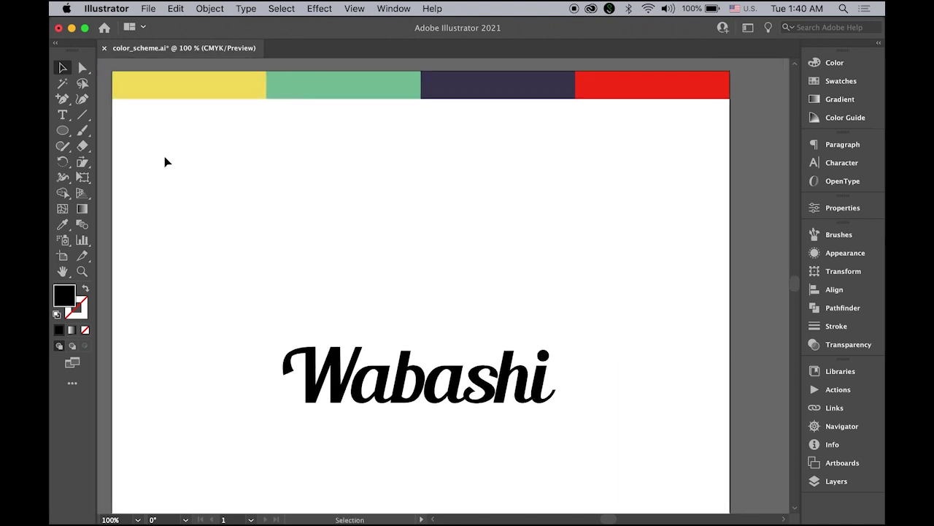
click(62, 68)
drag(425, 400, 431, 291)
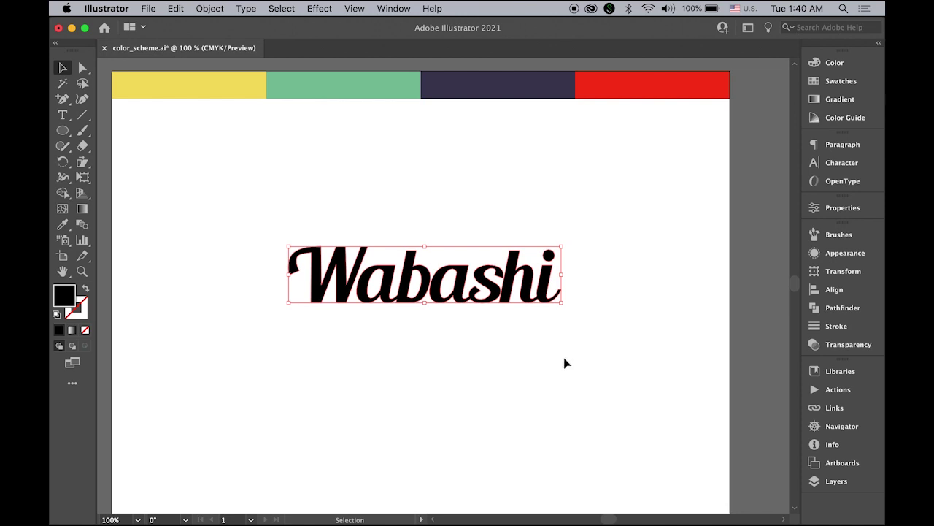
Shear the Wabashi lettering by -10° along the vertical axis so it slopes upward
super+click(457, 284)
drag(478, 261, 518, 365)
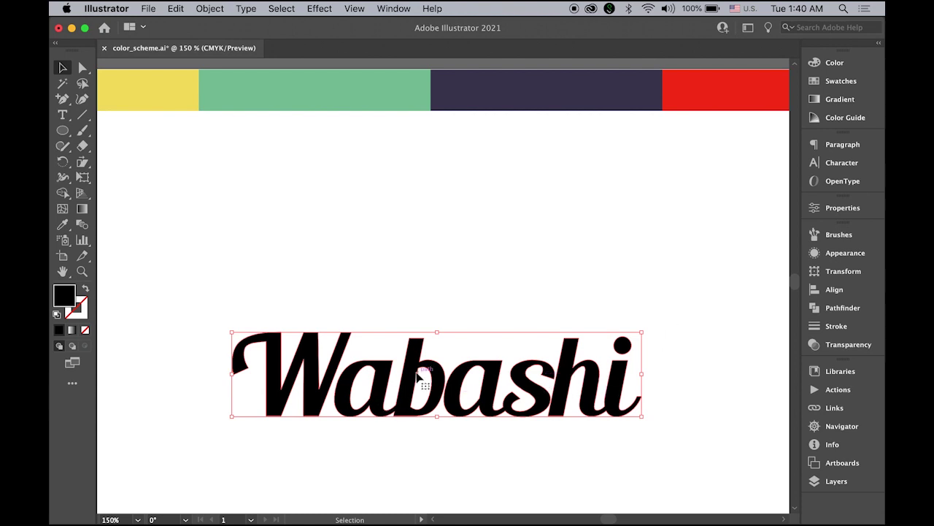
double_click(81, 163)
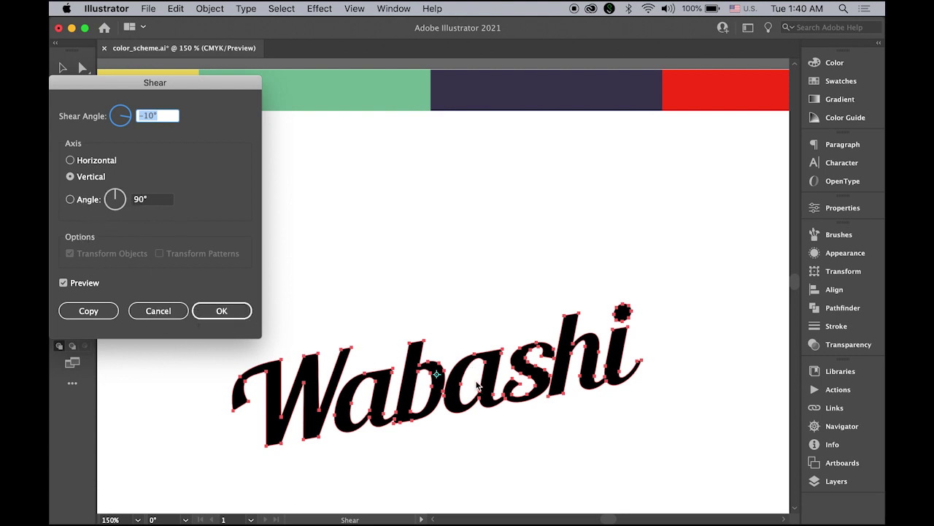
click(233, 312)
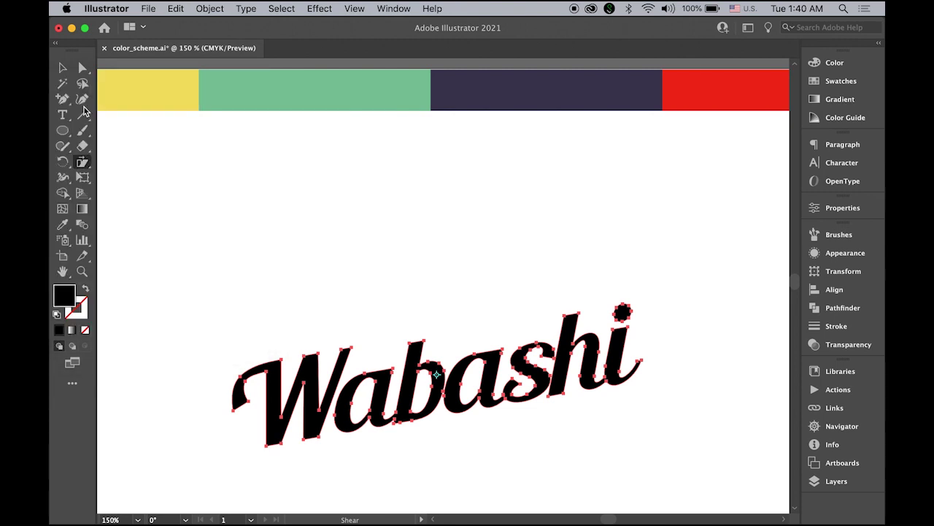
Move the sheared Wabashi lettering upward, closer to the color strip
click(63, 67)
click(293, 280)
drag(381, 395, 385, 331)
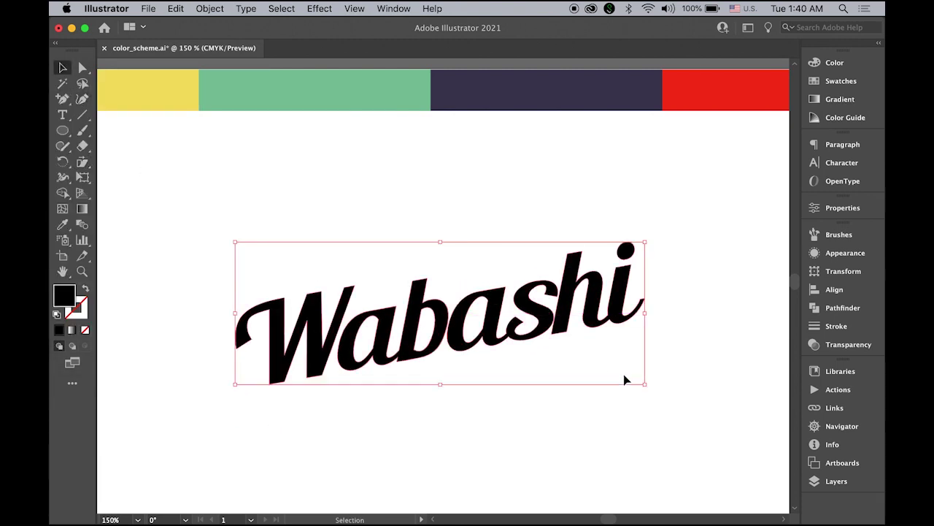
Add a new fill to the Wabashi group's appearance and color it with the yellow sampled from the color strip
click(857, 259)
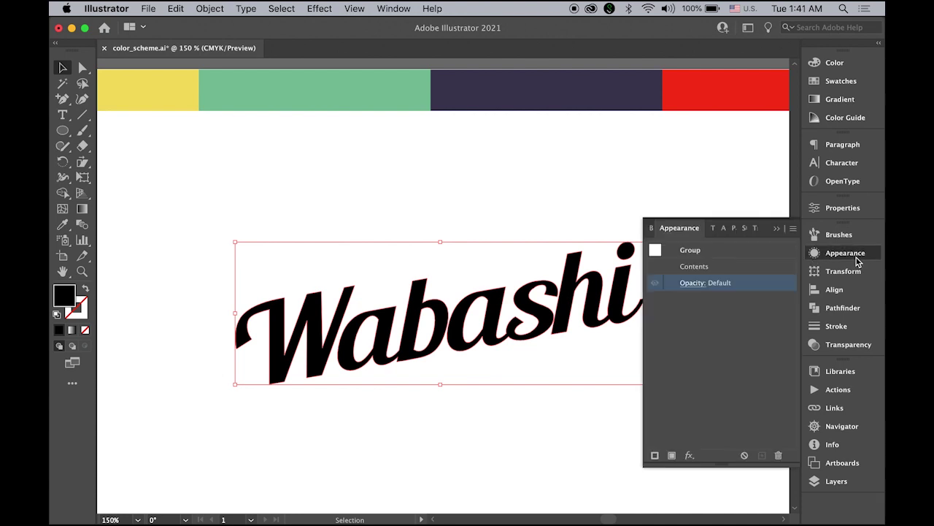
click(395, 8)
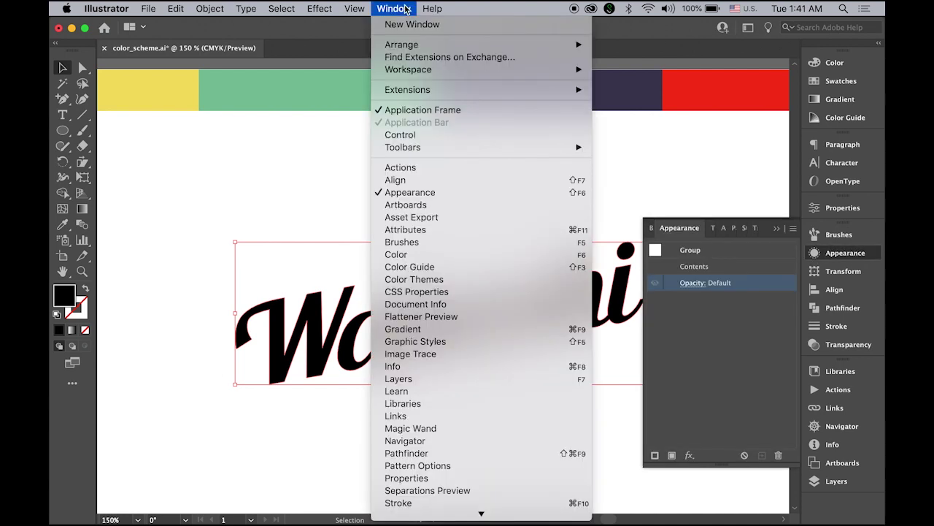
click(467, 192)
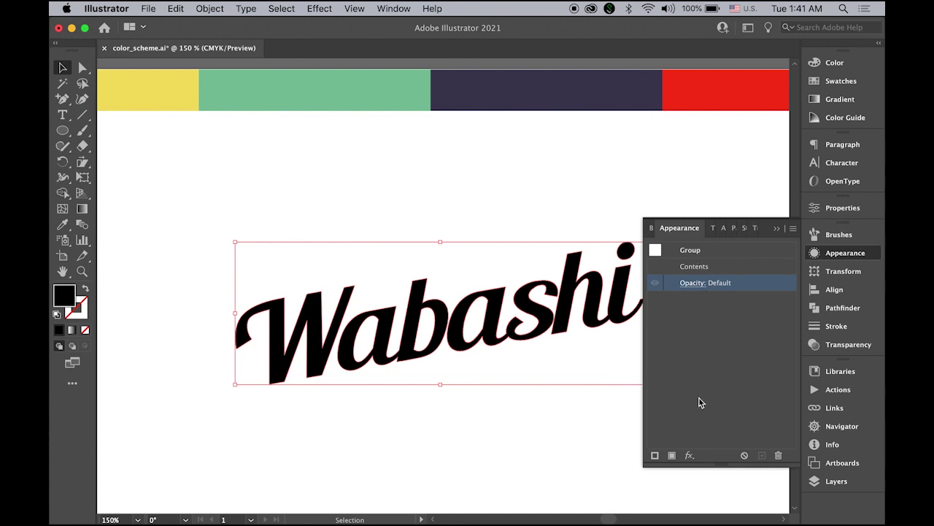
click(673, 456)
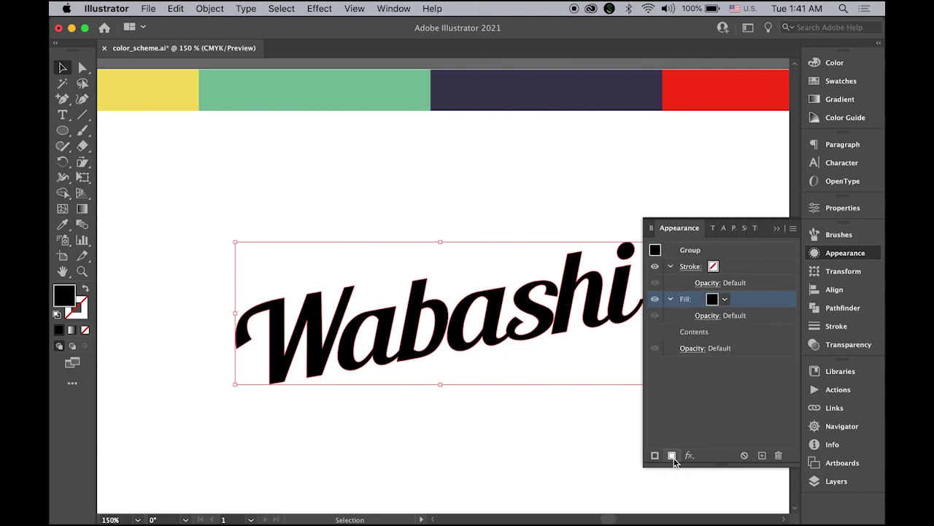
click(713, 300)
click(711, 299)
click(62, 233)
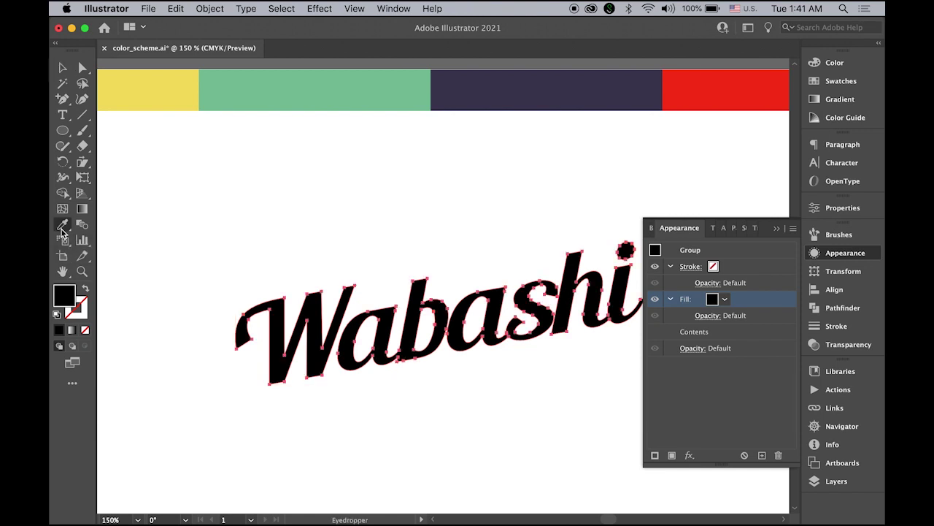
click(150, 86)
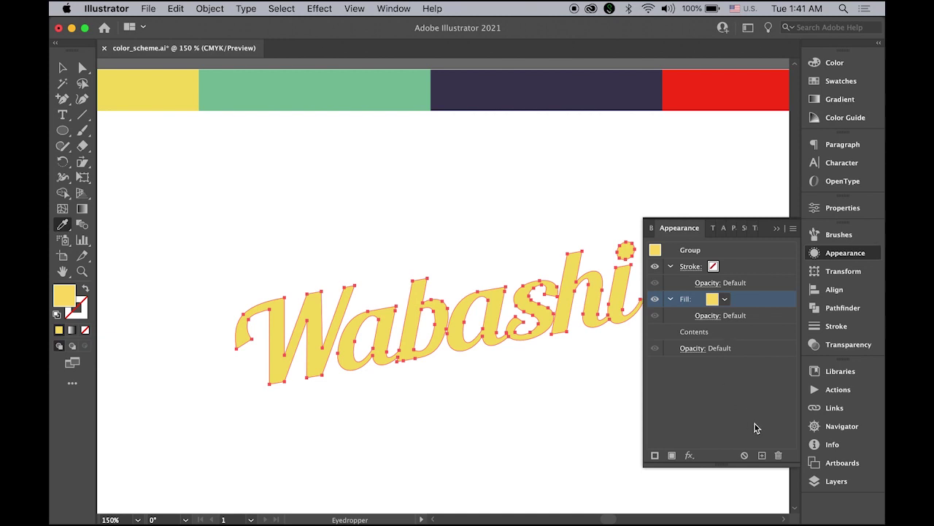
Add a second fill beneath the yellow one and color it with the green sampled from the color strip
click(672, 455)
click(719, 334)
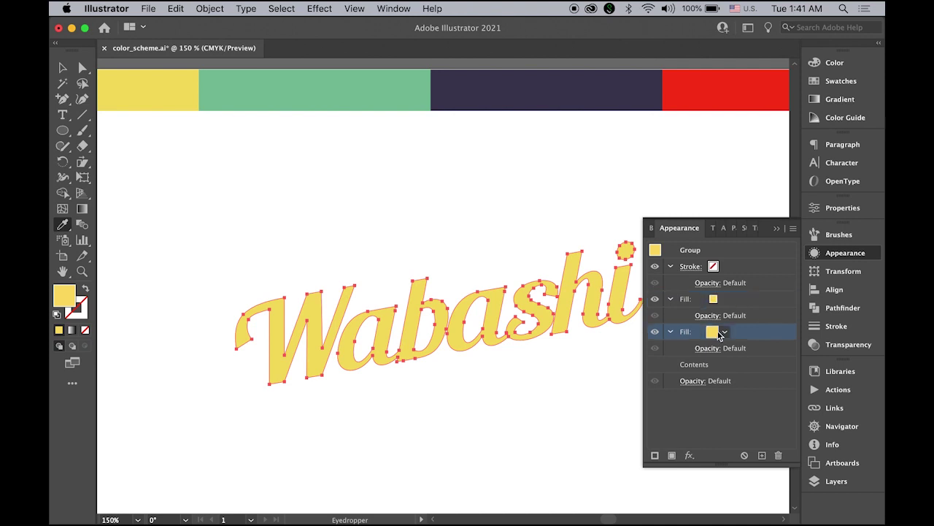
click(317, 84)
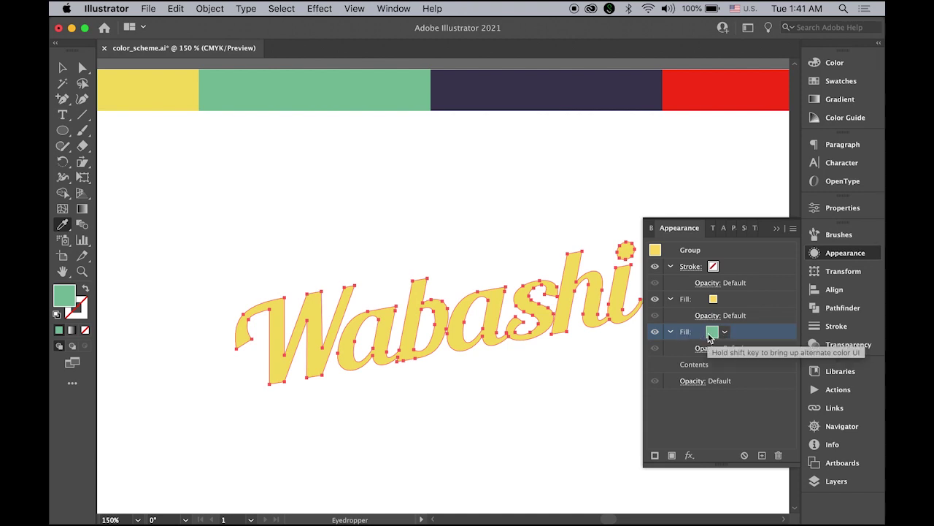
Apply a Transform effect to the green fill with 0.1 px horizontal and vertical moves and 25 copies
click(689, 456)
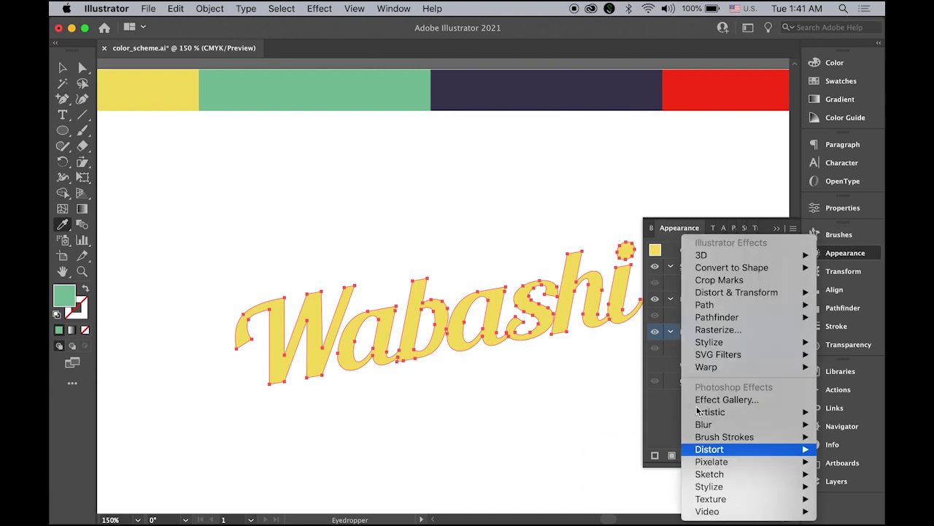
mouse_move(762, 294)
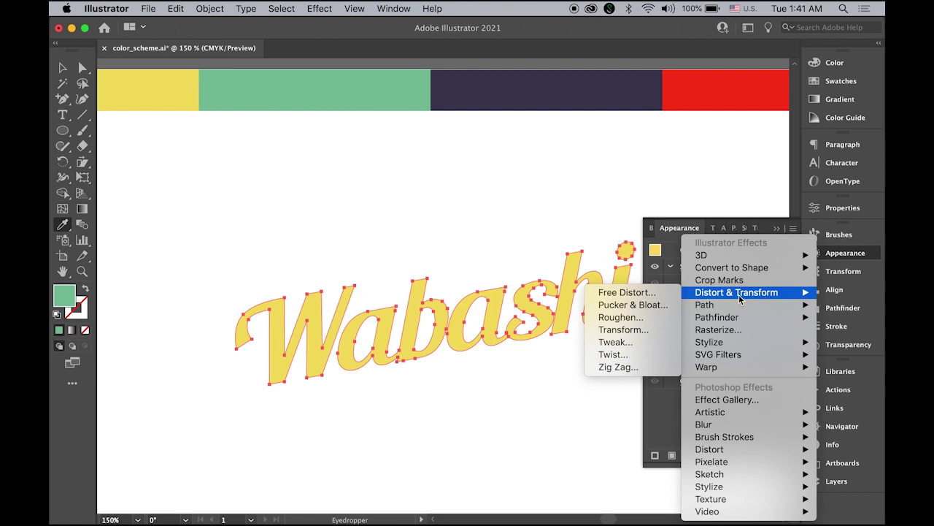
click(633, 332)
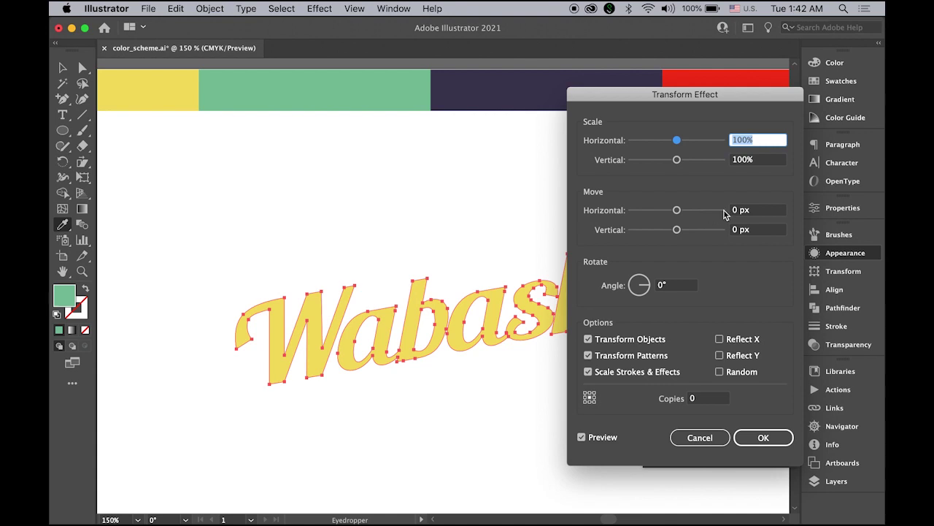
click(735, 210)
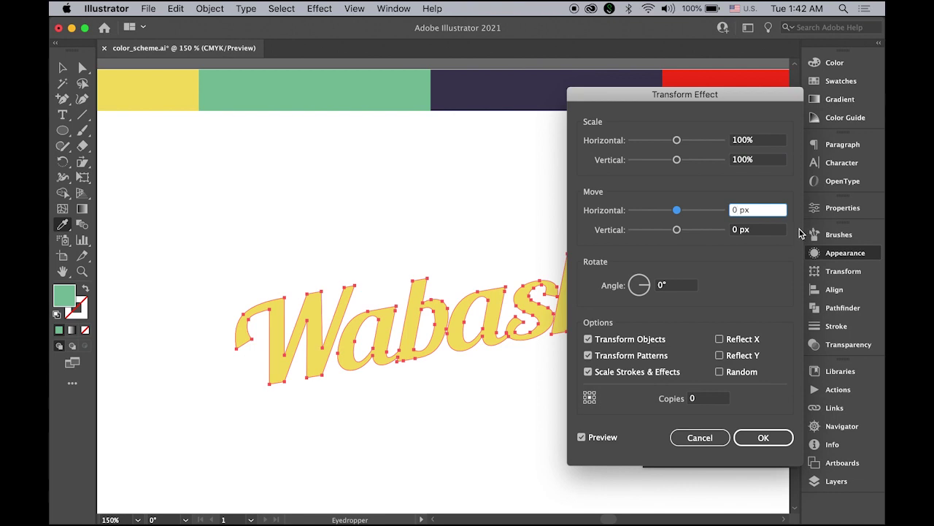
text(.1)
click(738, 230)
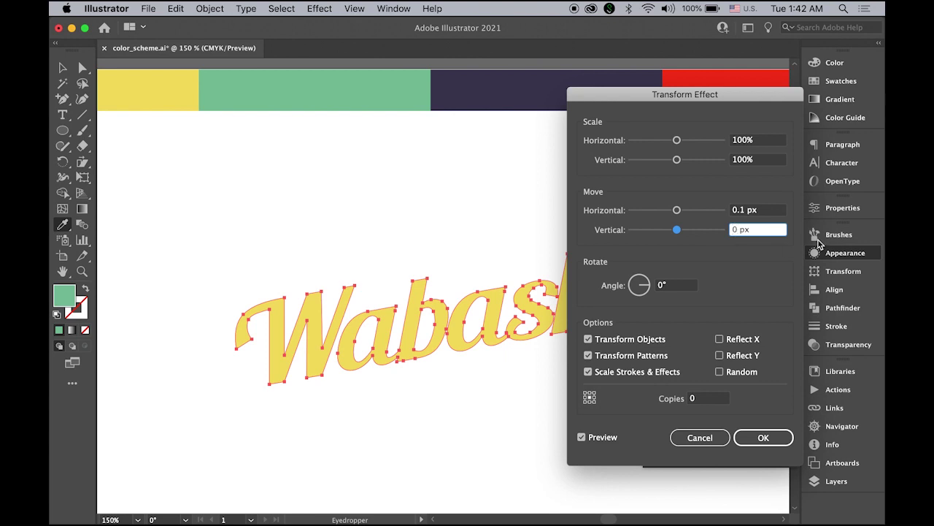
text(.1)
click(589, 370)
click(702, 400)
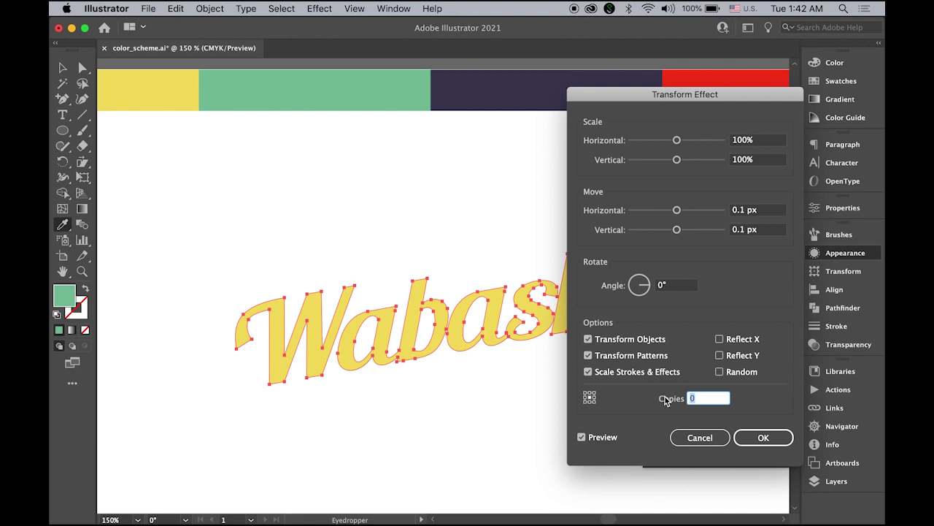
text(25)
click(582, 437)
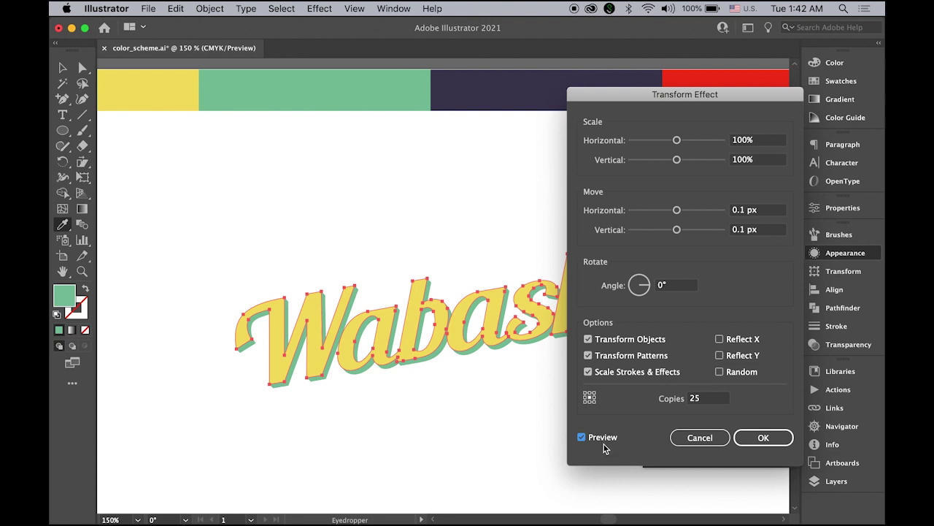
click(763, 439)
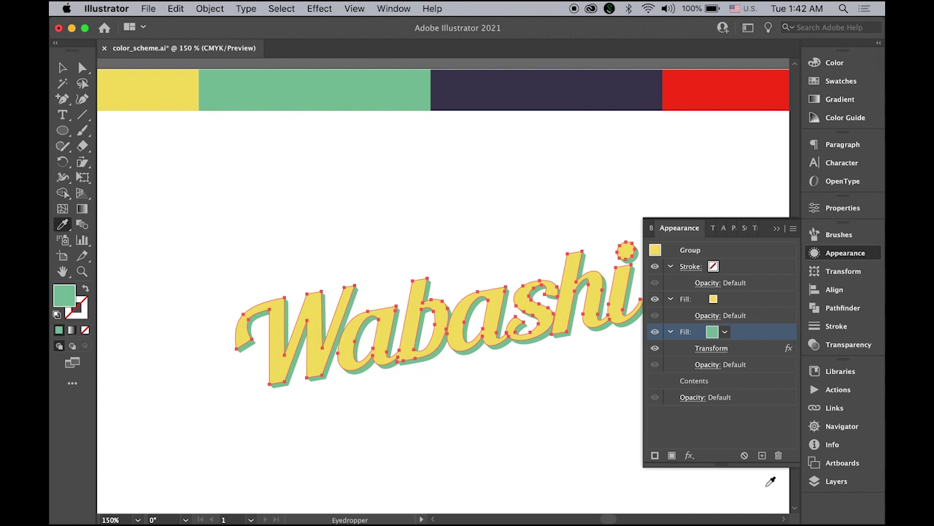
Add a new stroke to the Wabashi group and place it below Contents in the appearance stack
click(63, 67)
click(271, 165)
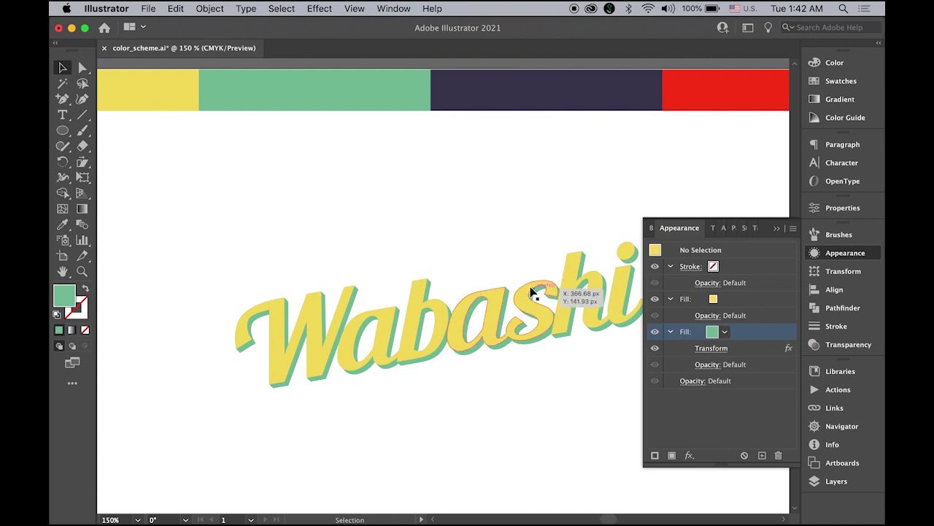
click(445, 327)
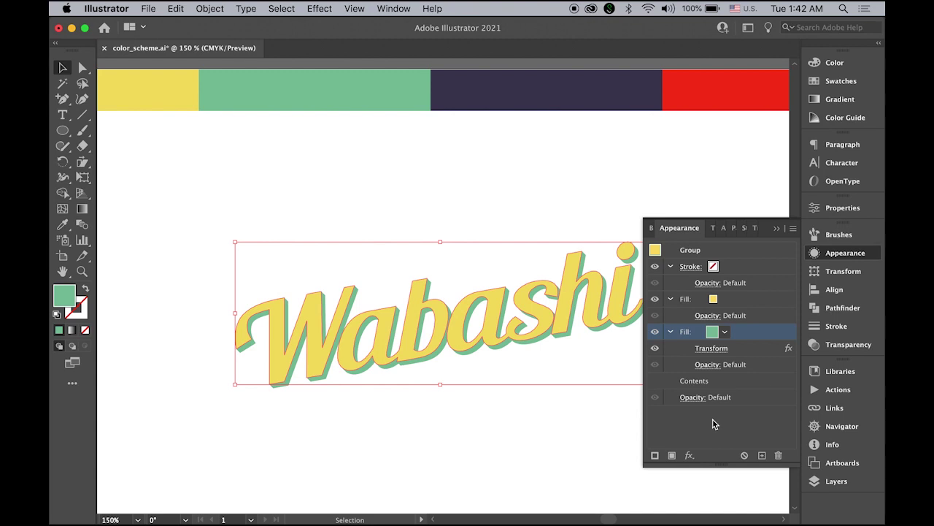
click(656, 455)
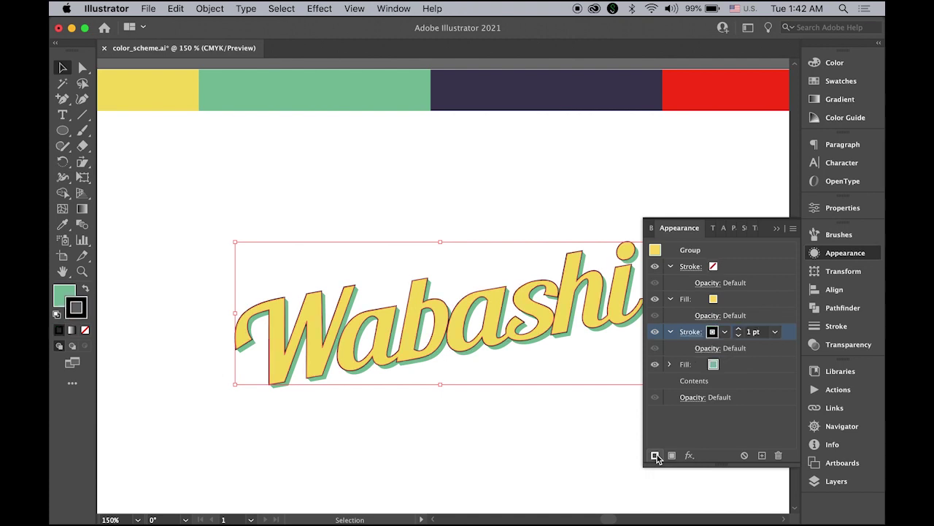
drag(792, 335, 779, 392)
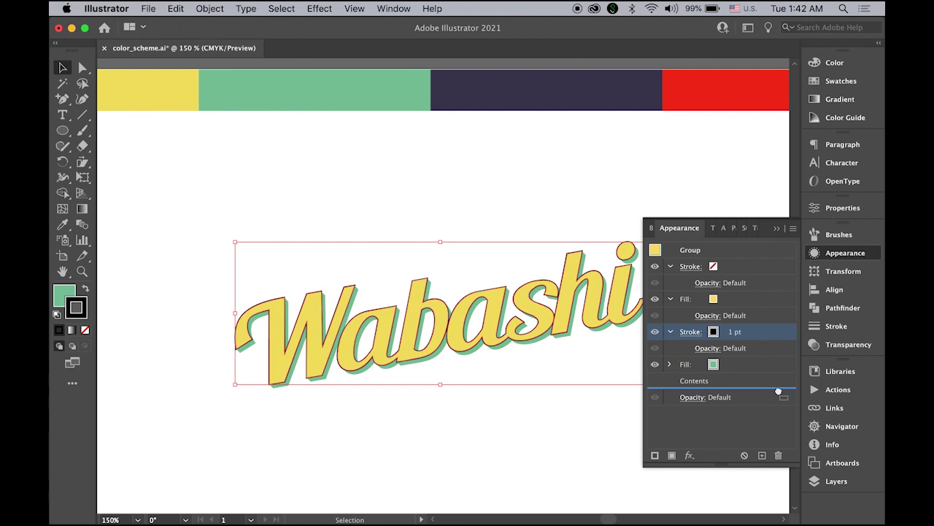
drag(779, 392, 779, 390)
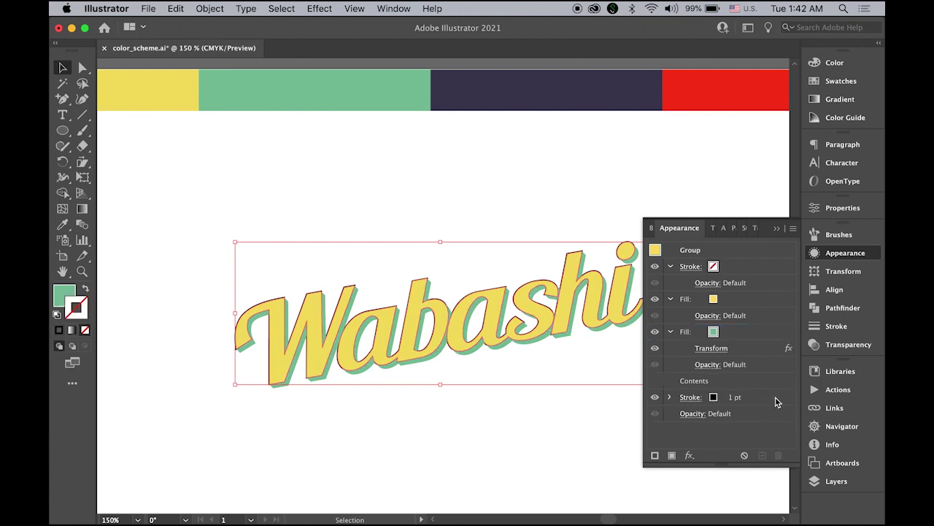
Set the weight of the black stroke below Contents to 7 pt
click(733, 397)
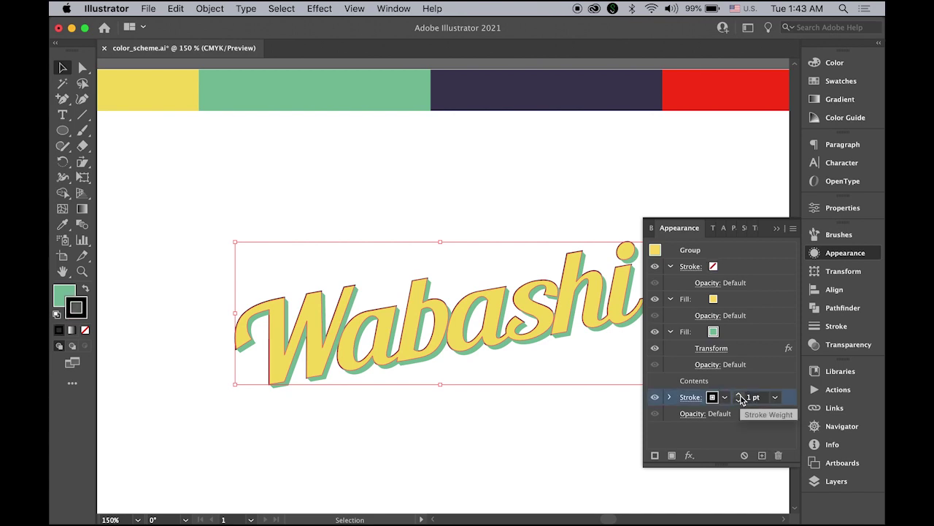
click(740, 395)
click(740, 395)
click(741, 396)
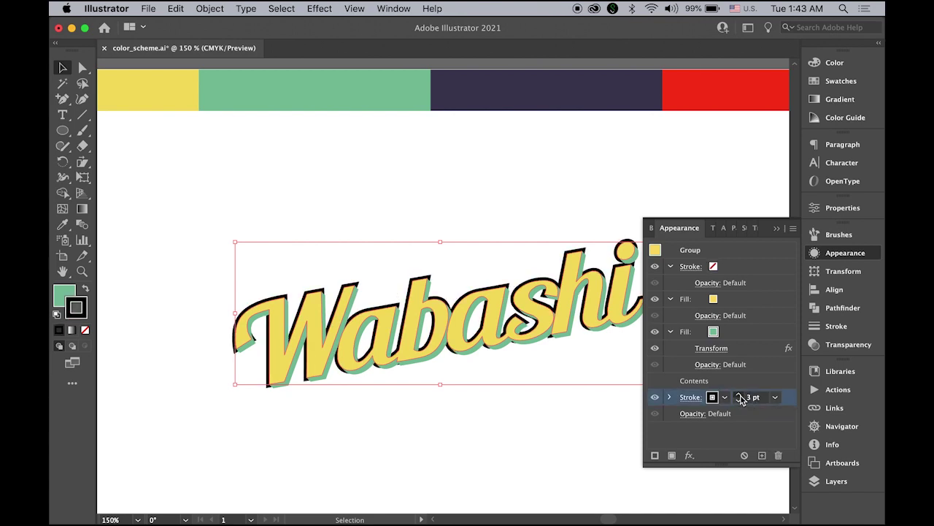
click(740, 396)
click(740, 396)
click(740, 395)
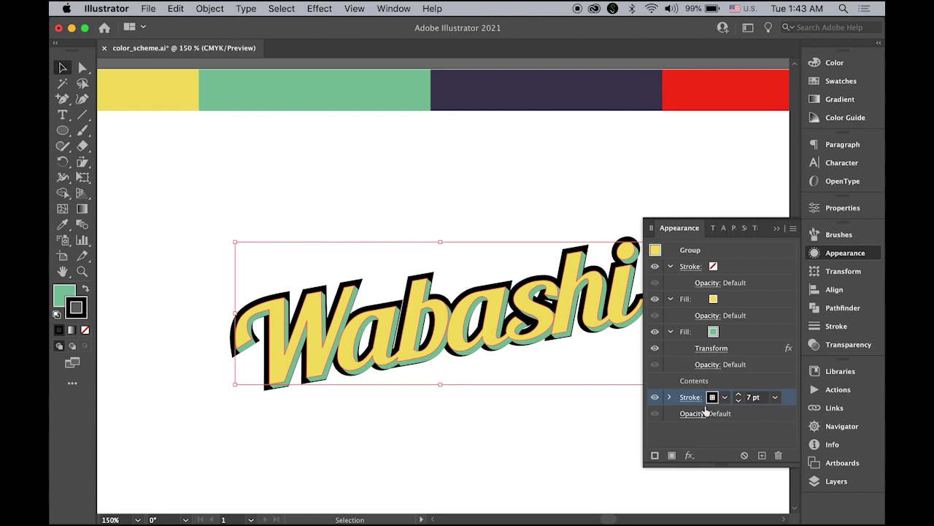
With nothing selected, sample the dark navy from the color strip and copy its hex code 2e2d45
click(540, 108)
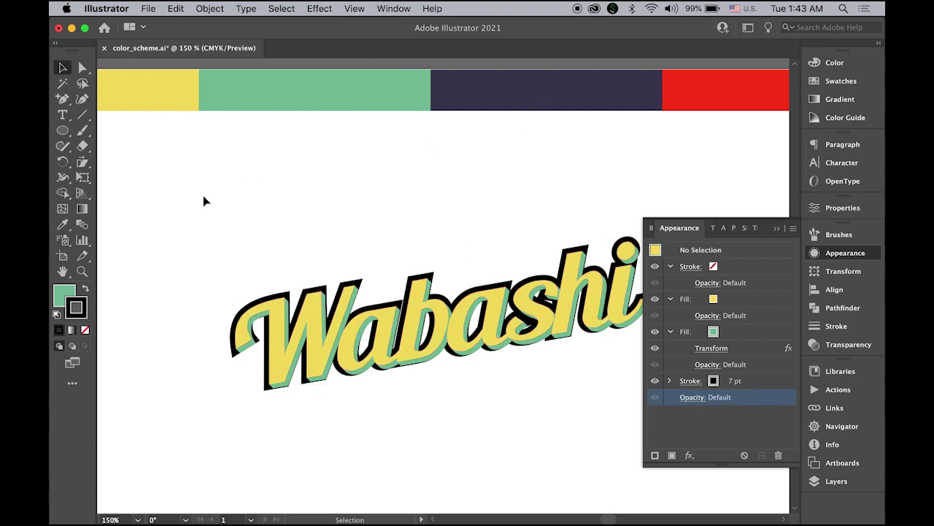
click(62, 224)
click(610, 81)
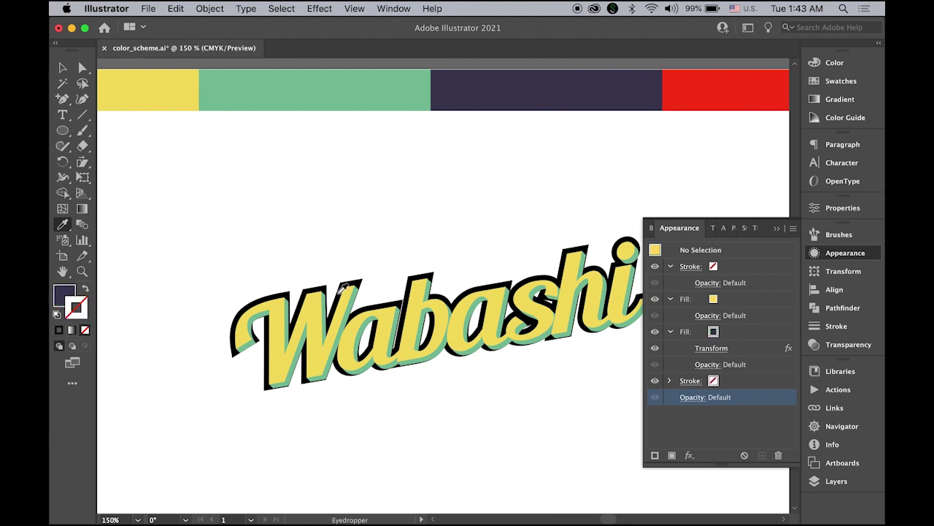
click(63, 297)
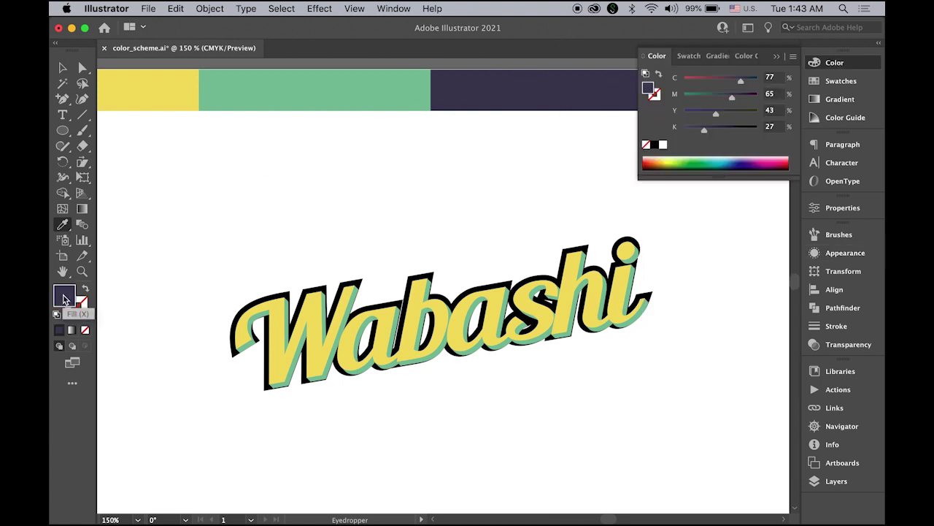
double_click(64, 297)
key(super+c)
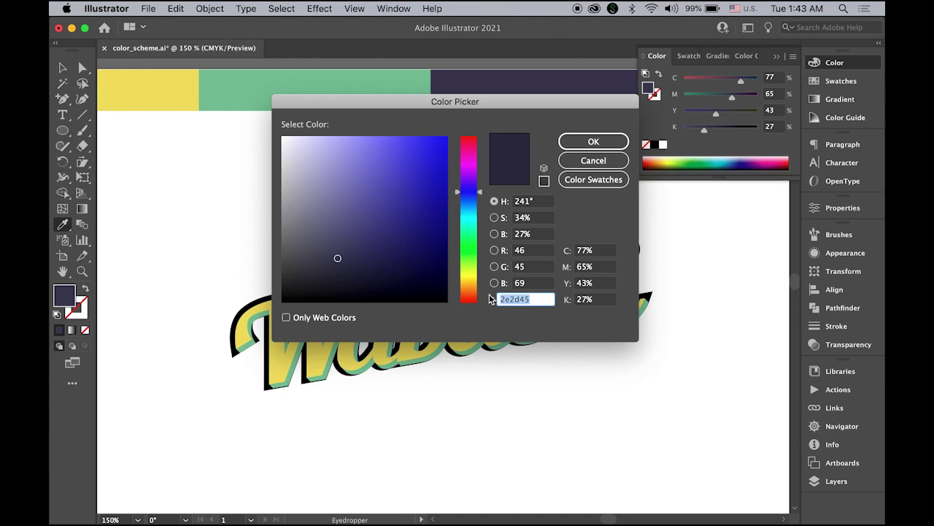
click(588, 142)
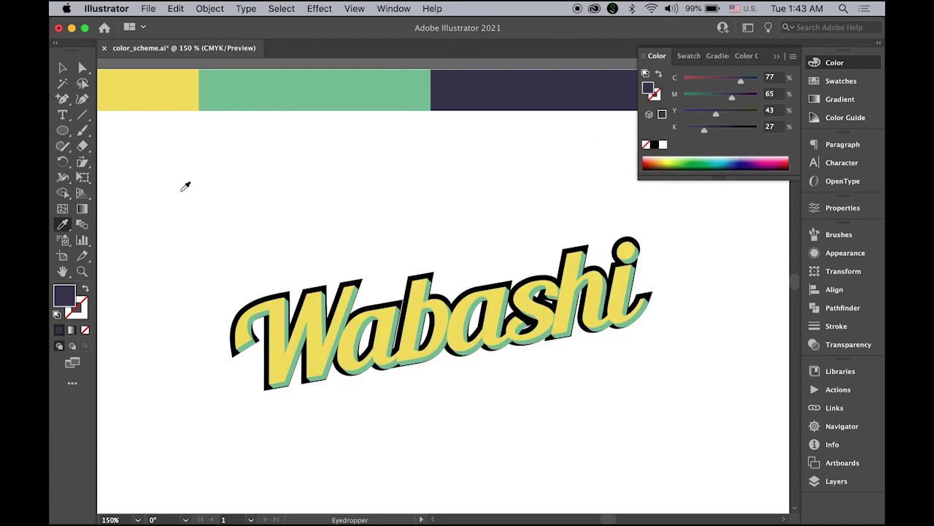
Recolor the Wabashi group's 7 pt stroke with the copied navy hex code 2e2d45
click(62, 68)
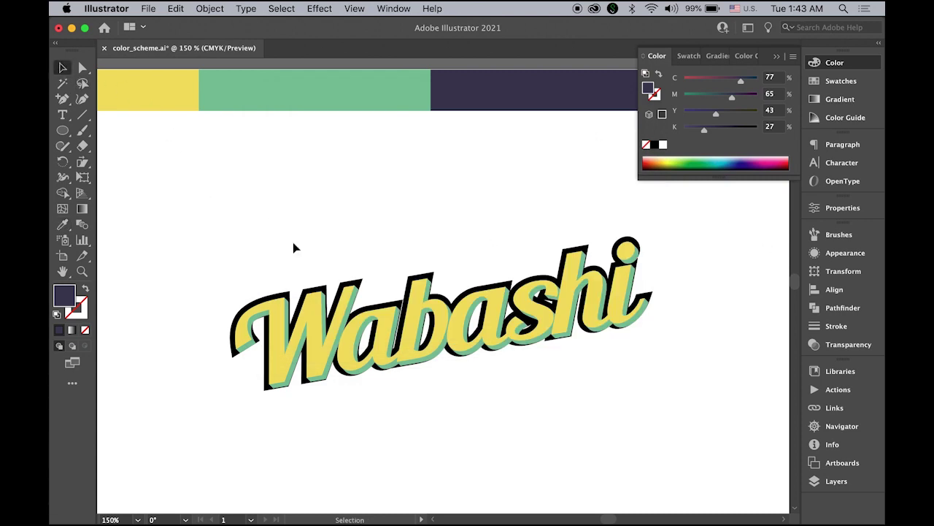
click(386, 369)
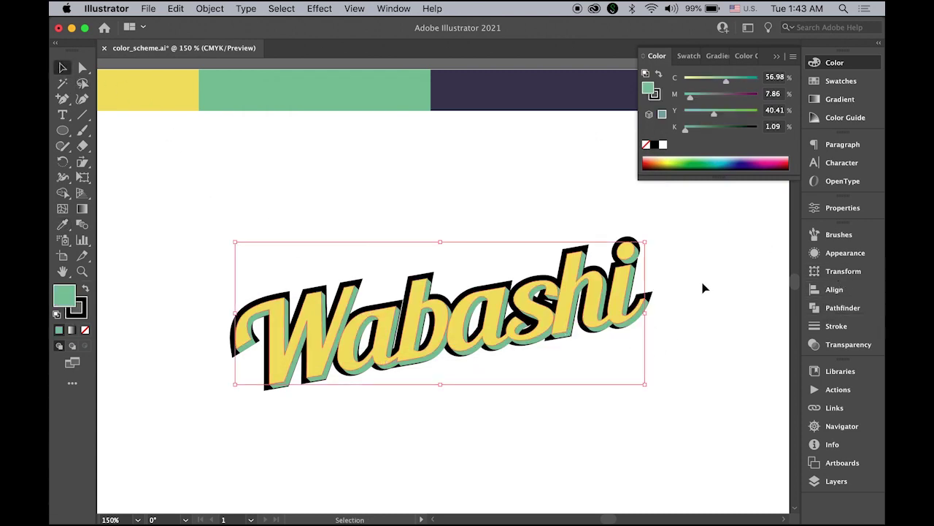
click(838, 255)
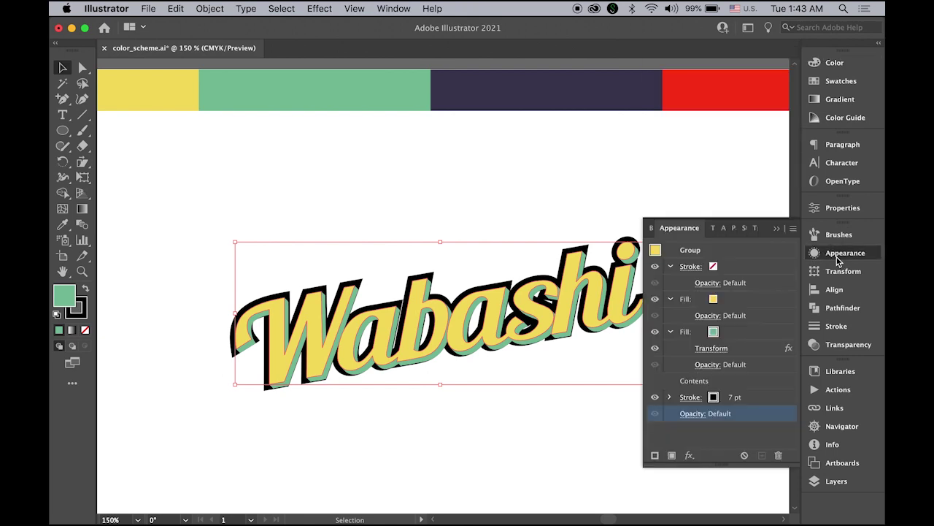
click(714, 398)
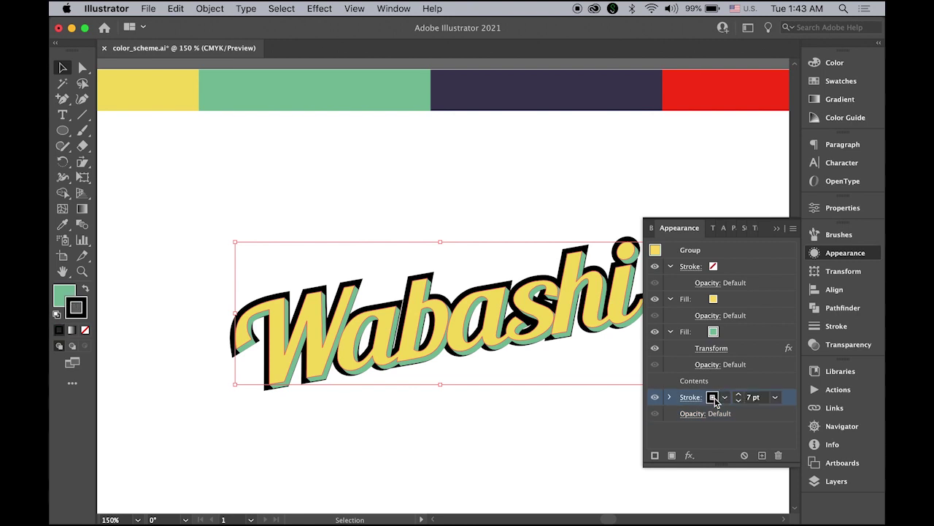
double_click(76, 307)
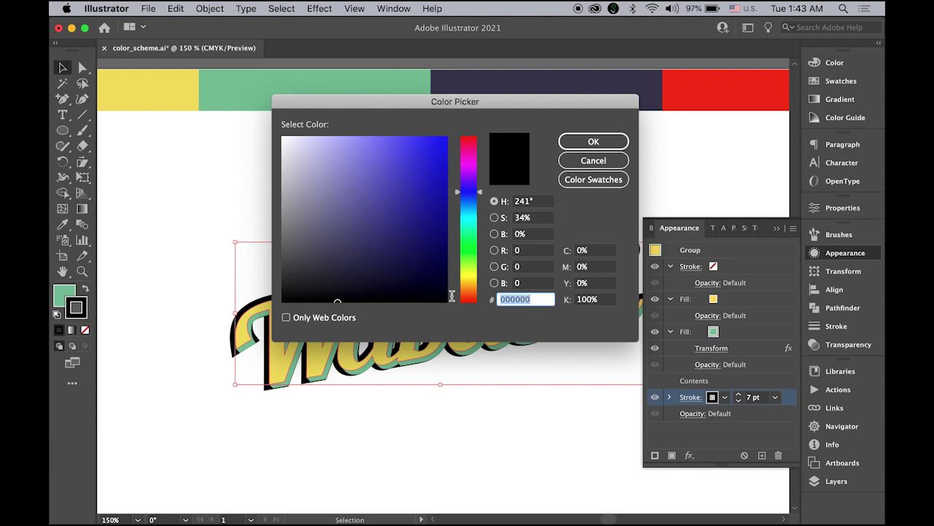
key(super+v)
click(596, 142)
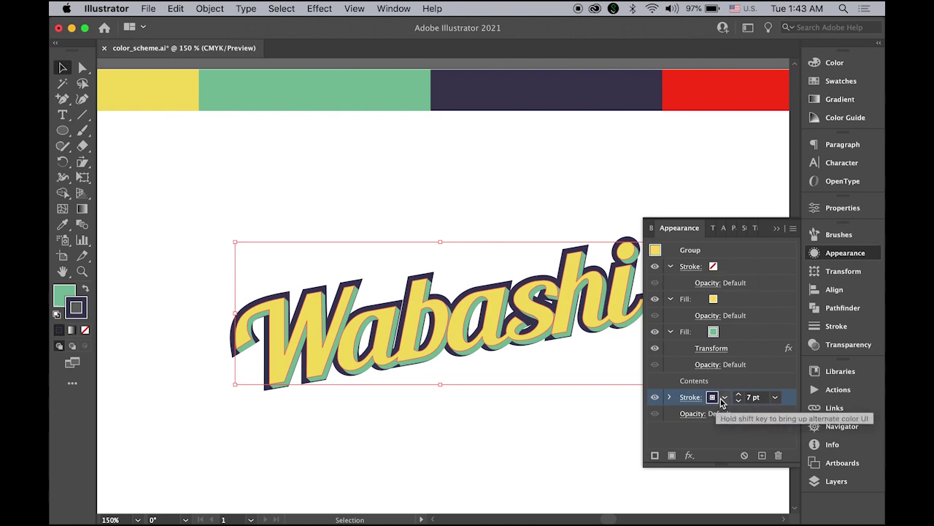
Give the navy 7 pt stroke a Transform effect with 0.2 px horizontal and vertical moves and multiple copies, and deselect the lettering
click(690, 457)
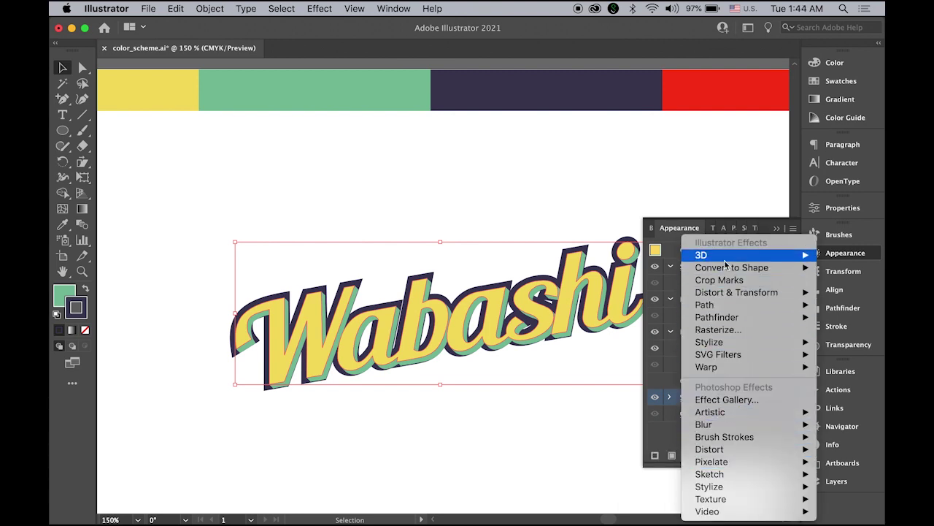
mouse_move(725, 295)
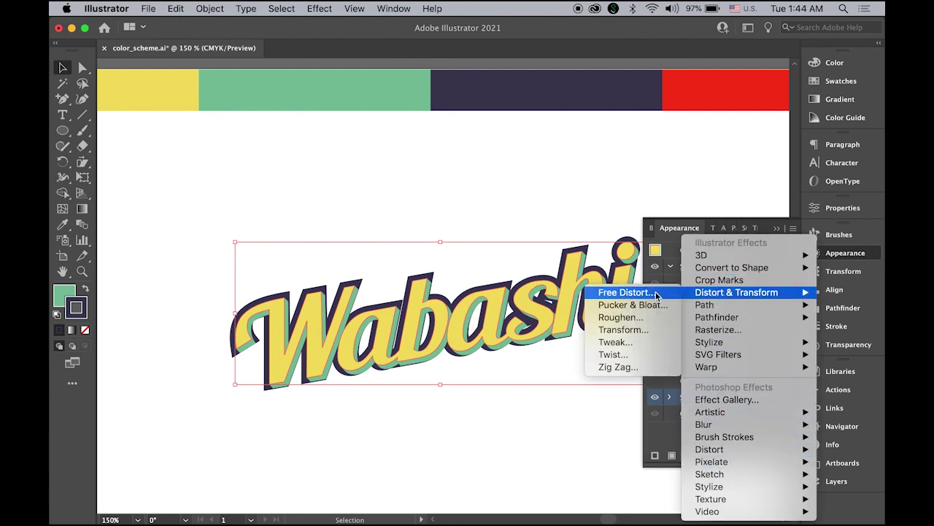
click(645, 336)
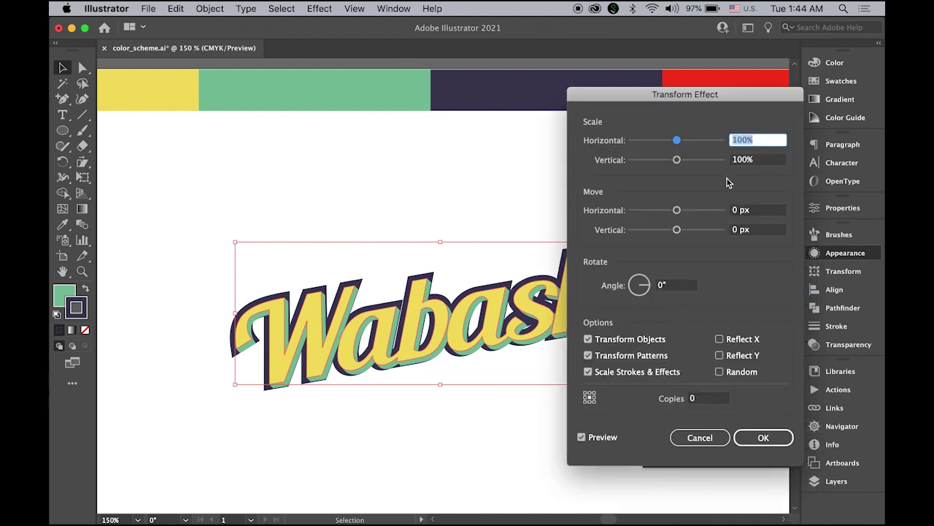
click(737, 210)
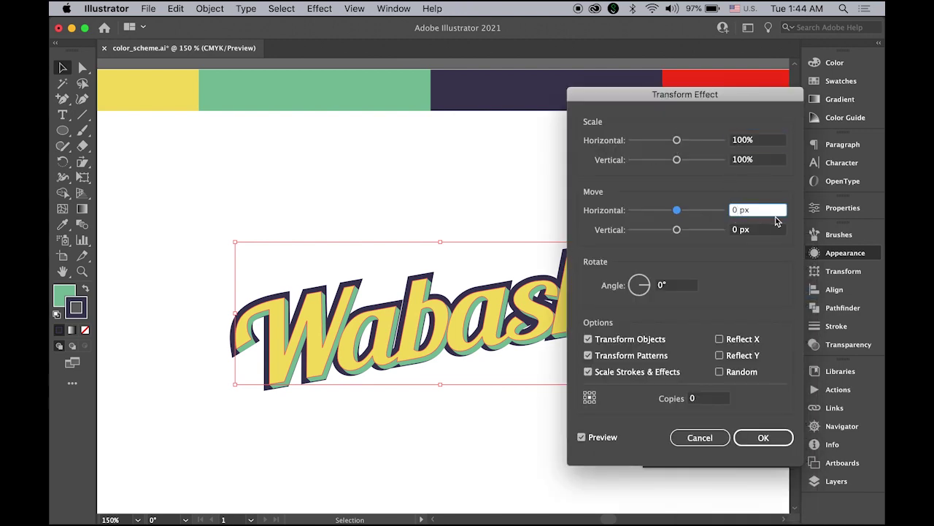
text(.2)
click(736, 230)
text(.2)
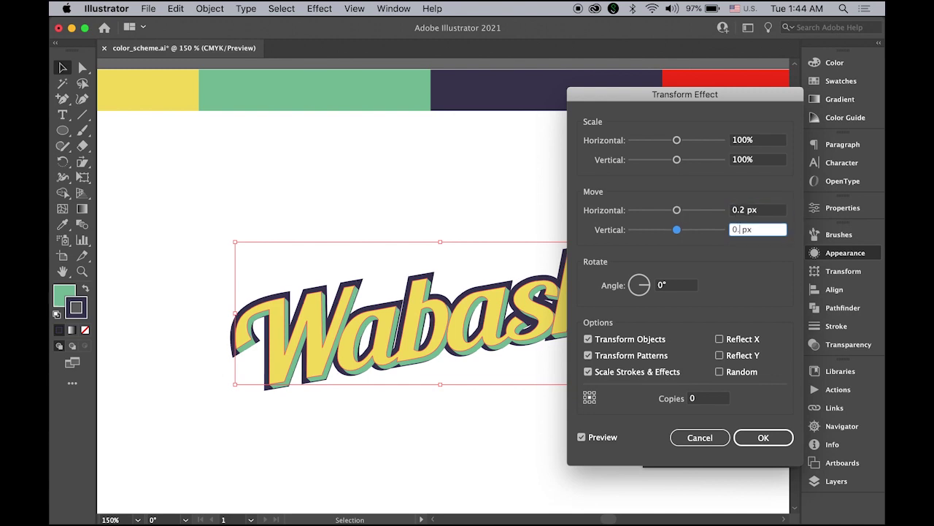
click(709, 398)
text(5)
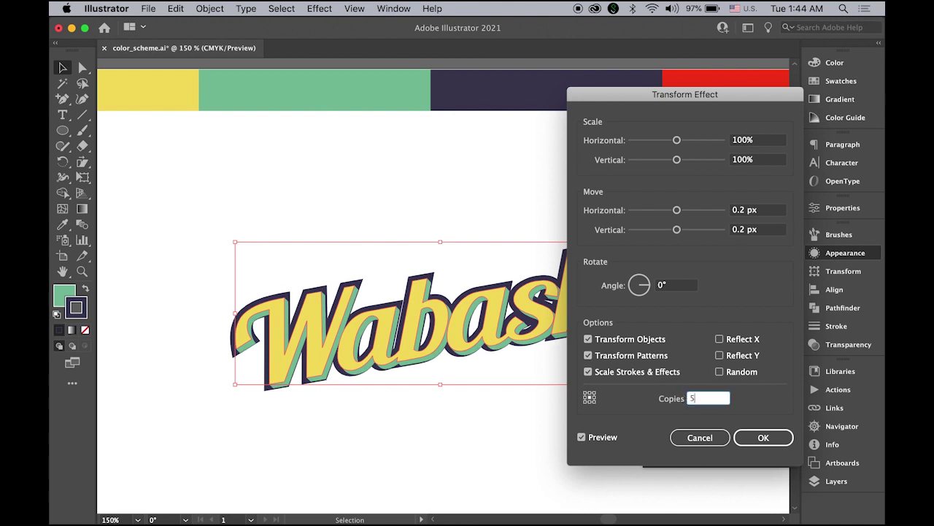
click(763, 437)
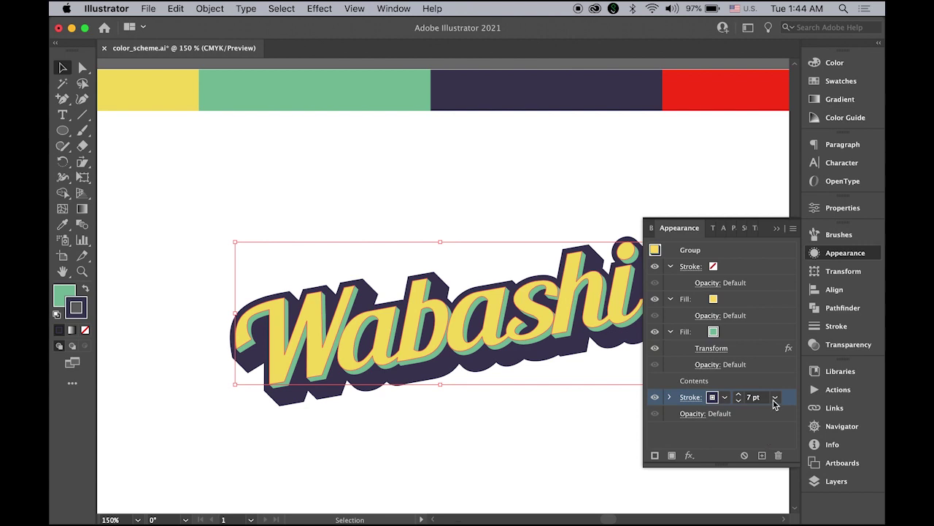
click(777, 228)
click(532, 192)
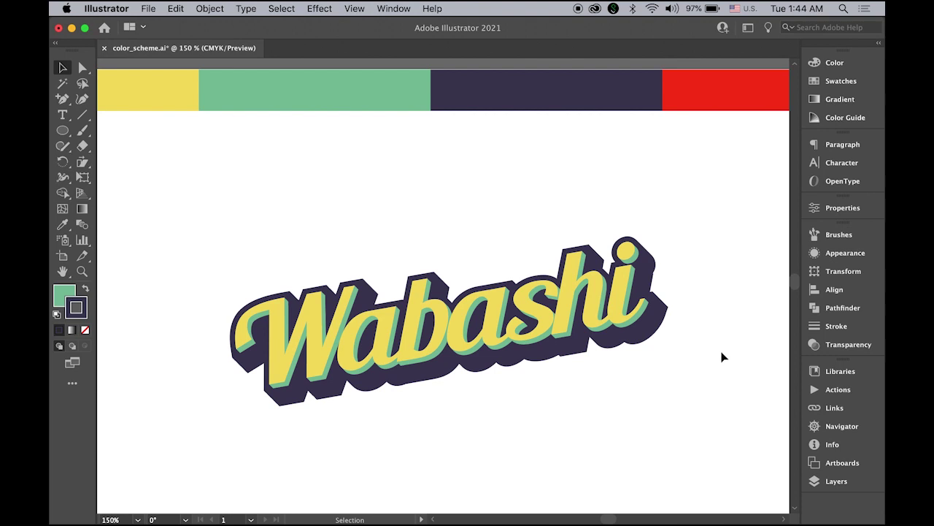
Move the Wabashi lettering down about 136 px, toward the middle of the artboard, and deselect it
alt+super+click(453, 330)
alt+super+click(453, 330)
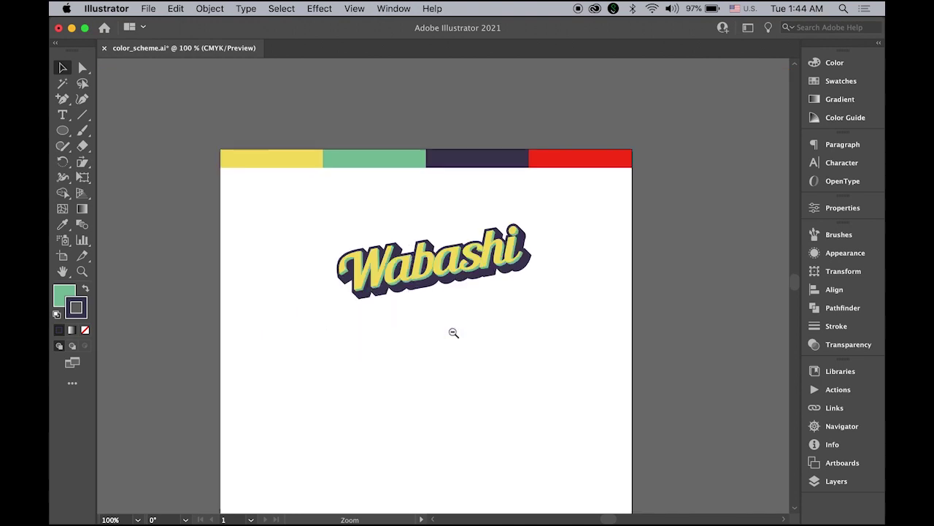
drag(451, 269, 414, 283)
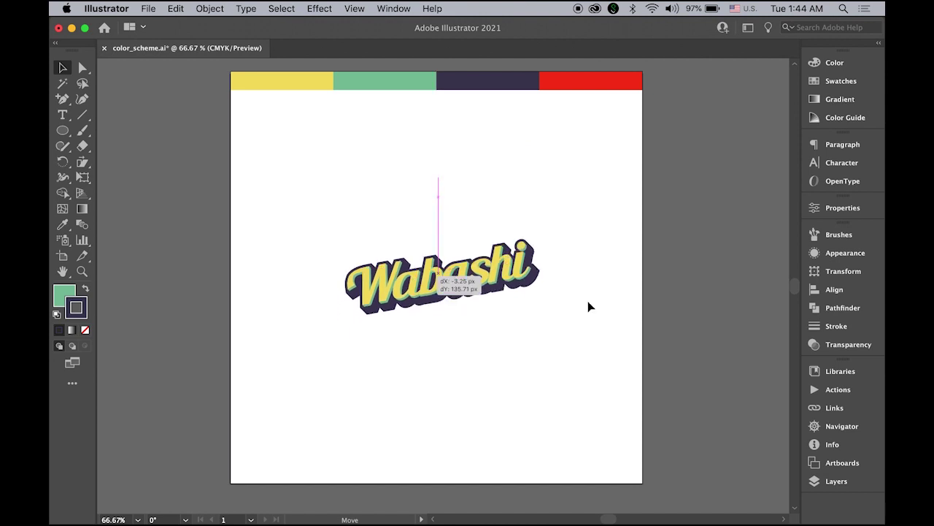
click(685, 308)
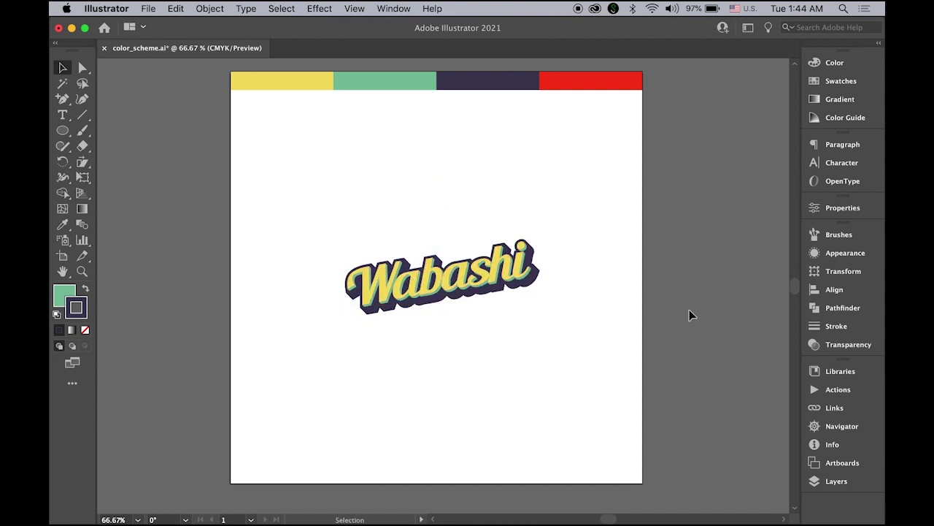
Lock and hide Layer 3, and add a new layer directly beneath it
click(836, 482)
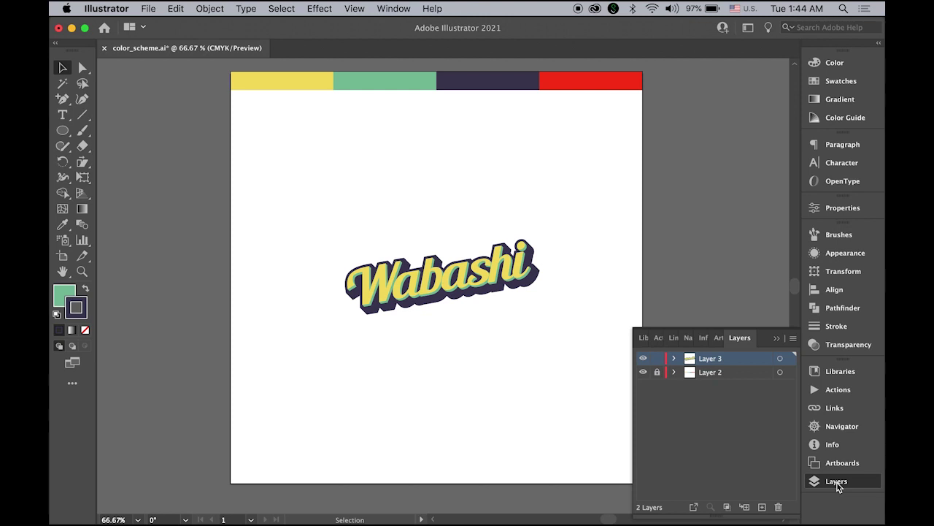
click(657, 357)
click(762, 506)
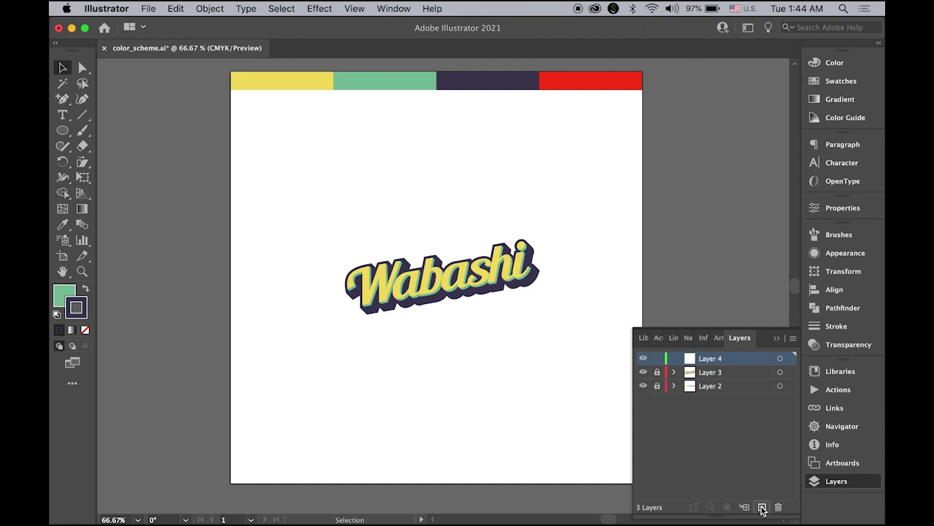
drag(735, 358, 736, 378)
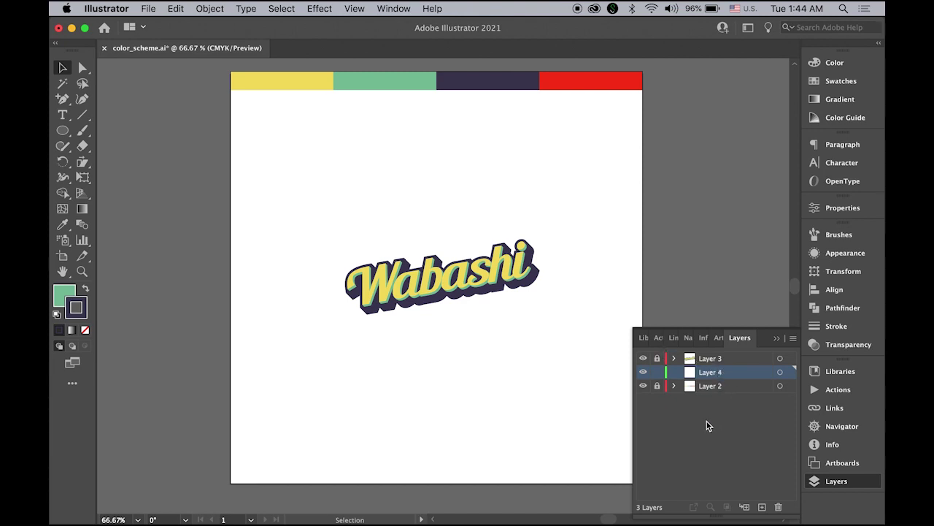
click(643, 359)
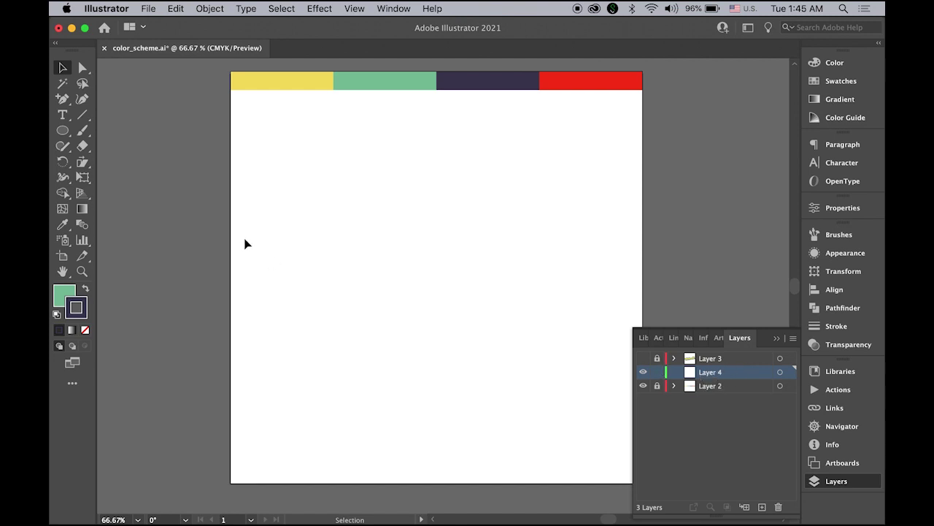
Create an 80 x 200 px rectangle with a navy fill and no stroke, centered horizontally in the artboard's upper half
click(85, 290)
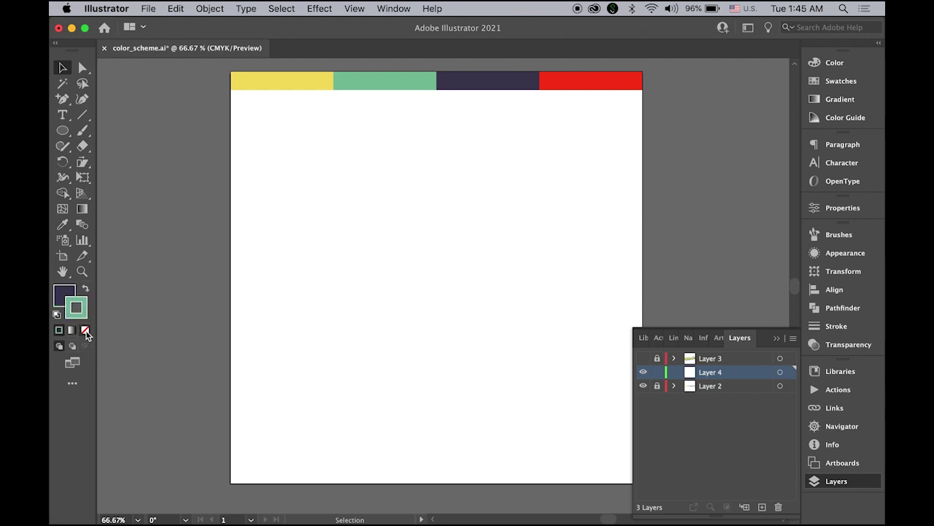
click(85, 330)
click(62, 130)
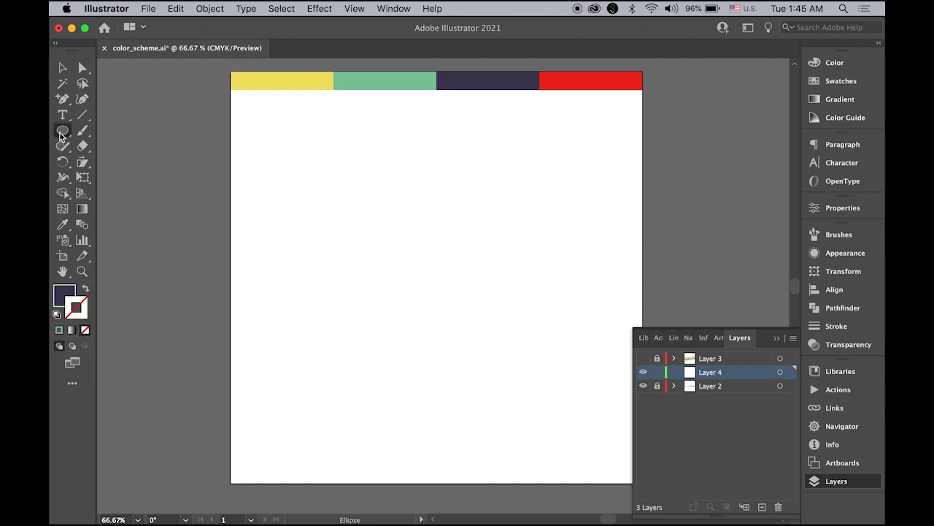
click(165, 134)
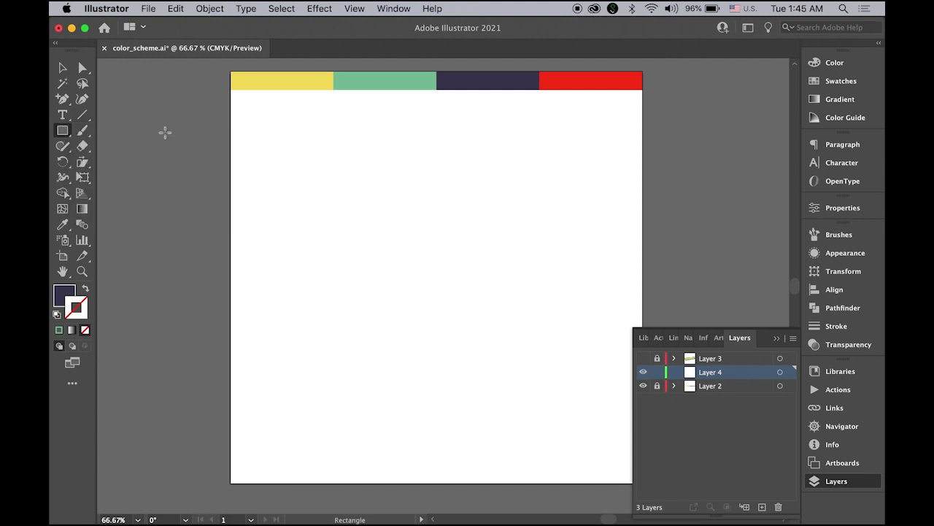
click(375, 150)
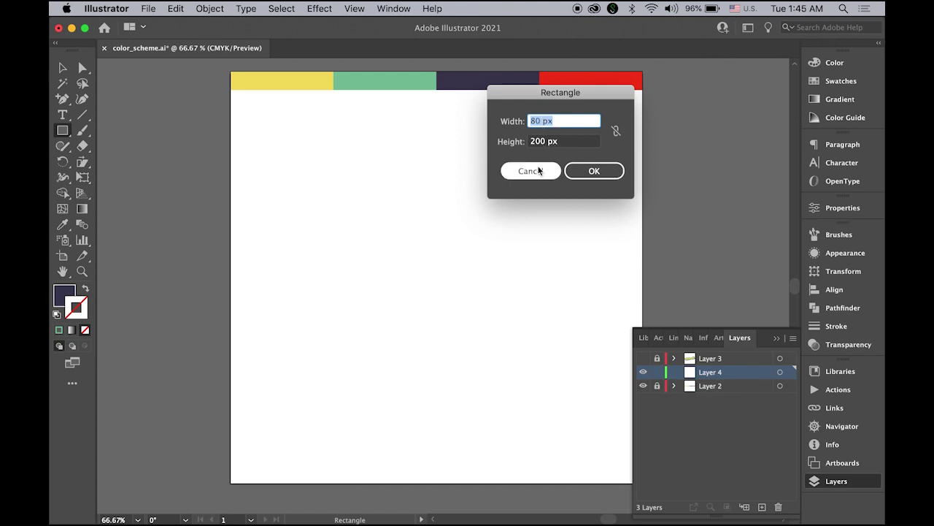
click(601, 172)
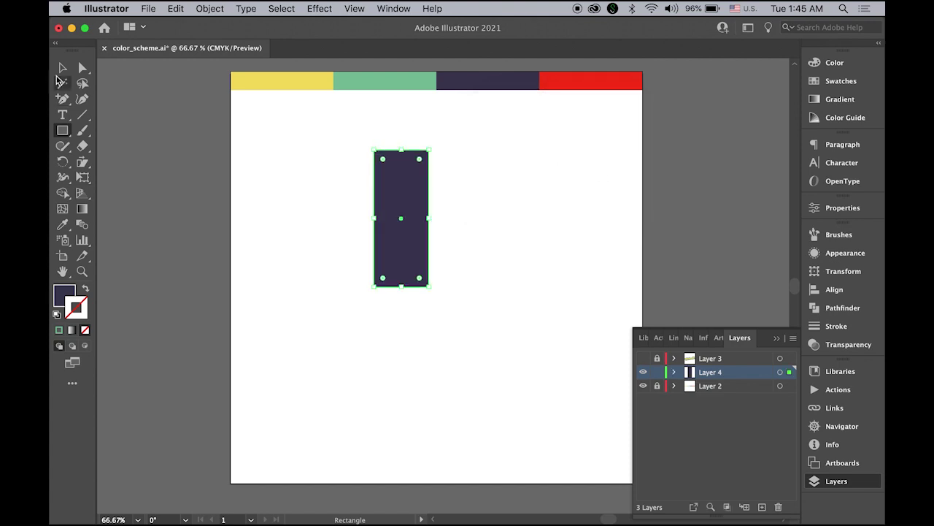
click(62, 68)
drag(405, 188, 445, 169)
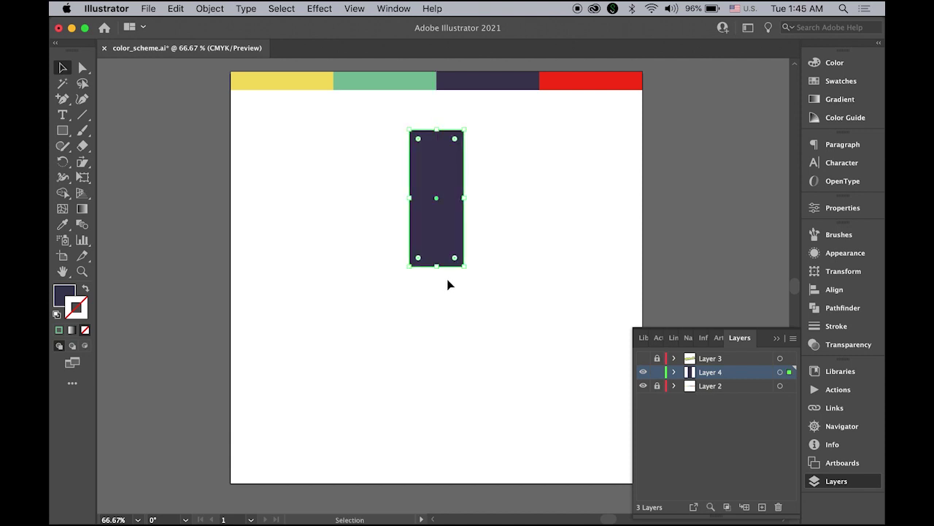
Delete the navy rectangle's bottom-right anchor point to turn it into a triangle
click(63, 105)
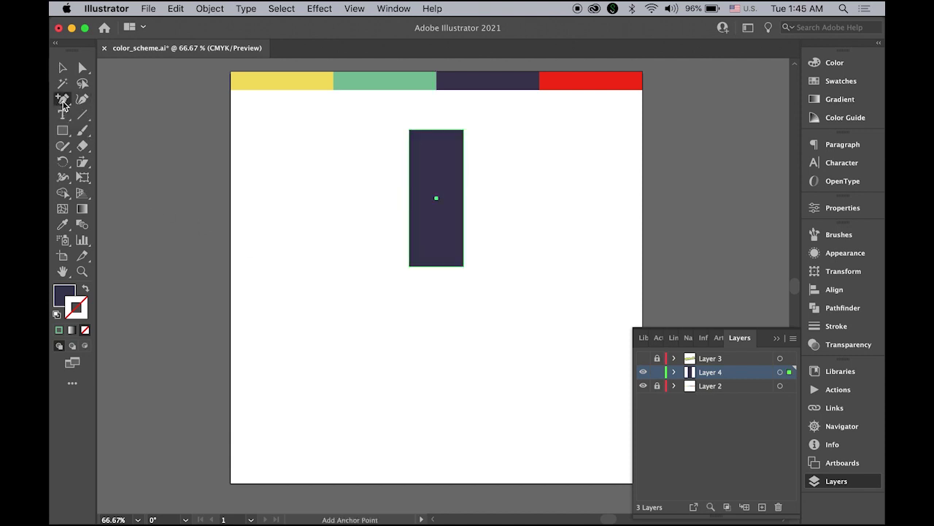
click(63, 104)
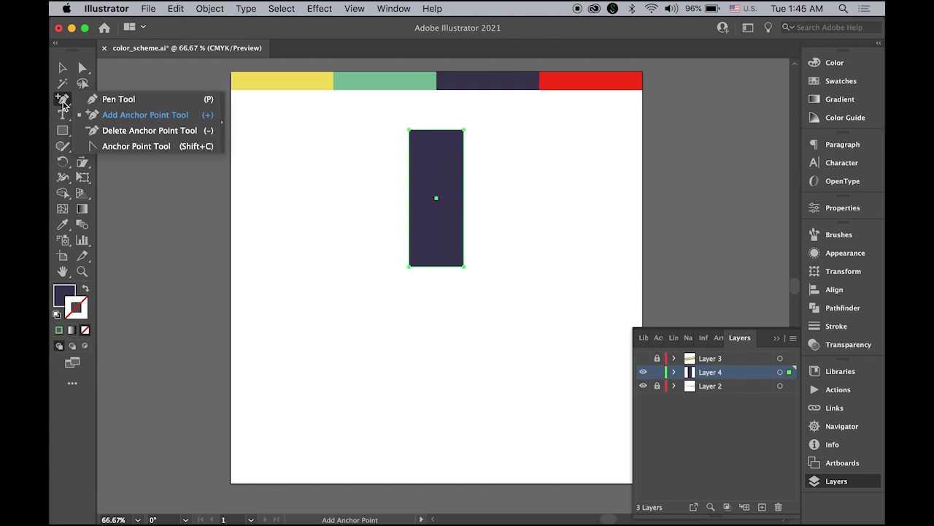
click(123, 132)
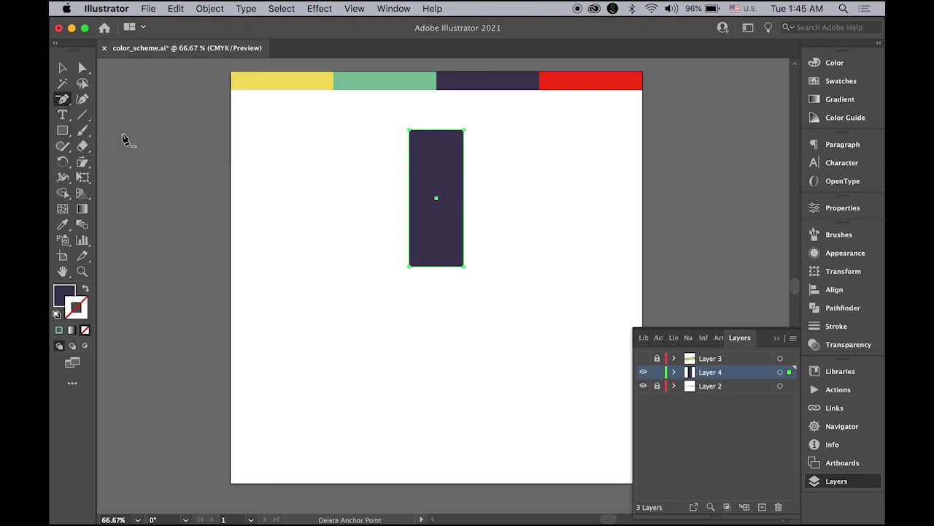
click(463, 267)
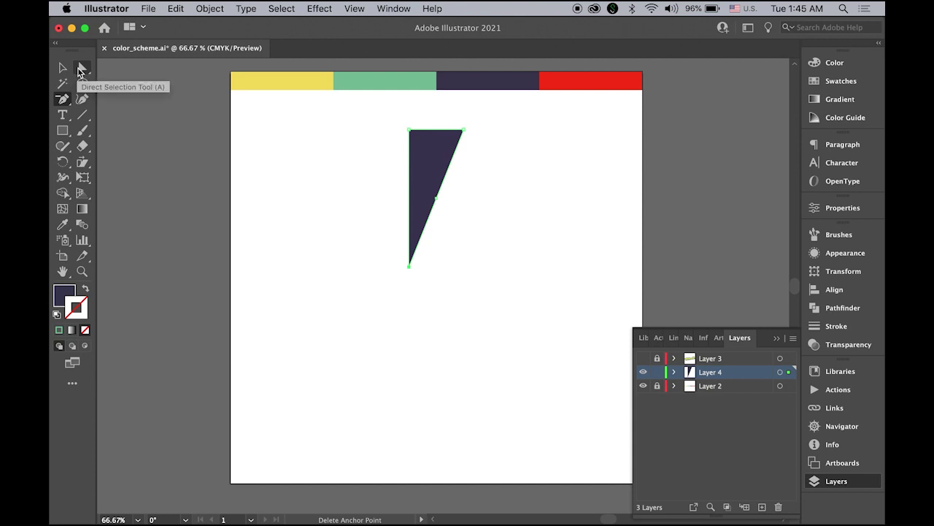
Shift the triangle's bottom anchor point horizontally until it is centered beneath the top edge
click(80, 71)
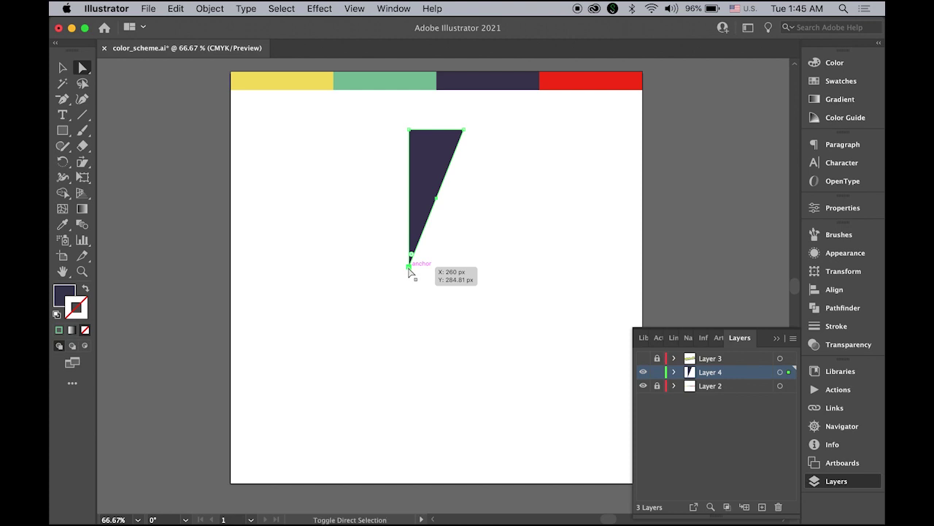
key(super+shift+a)
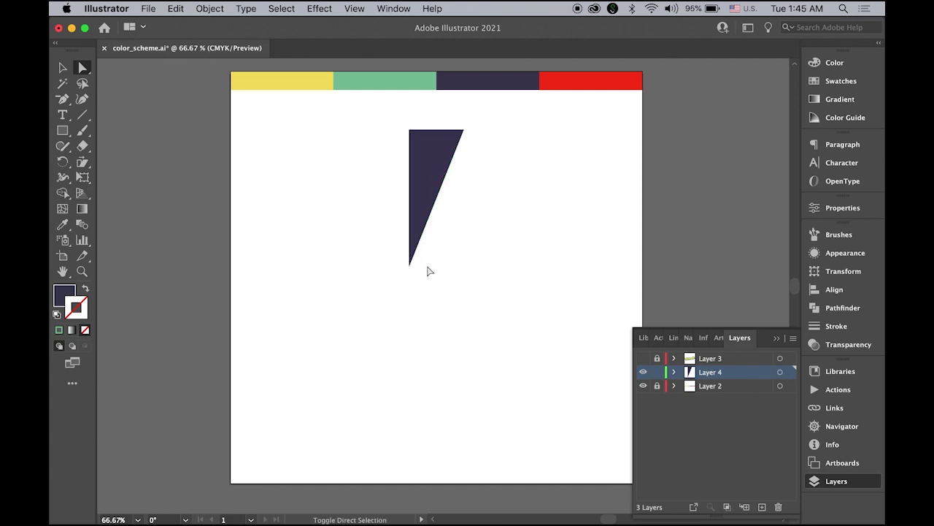
click(409, 267)
drag(409, 267, 436, 268)
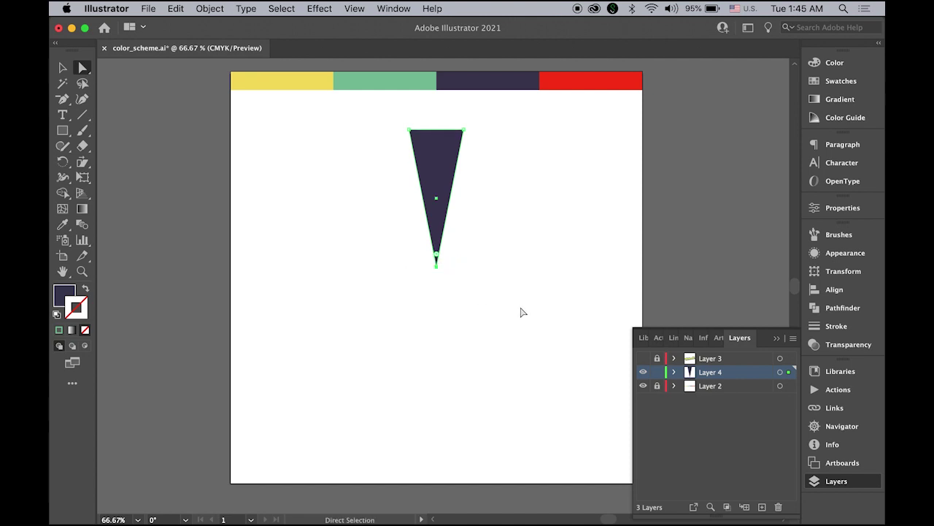
Add an anchor point at the middle of the triangle's top edge and nudge it upward to form a pointed top
click(63, 103)
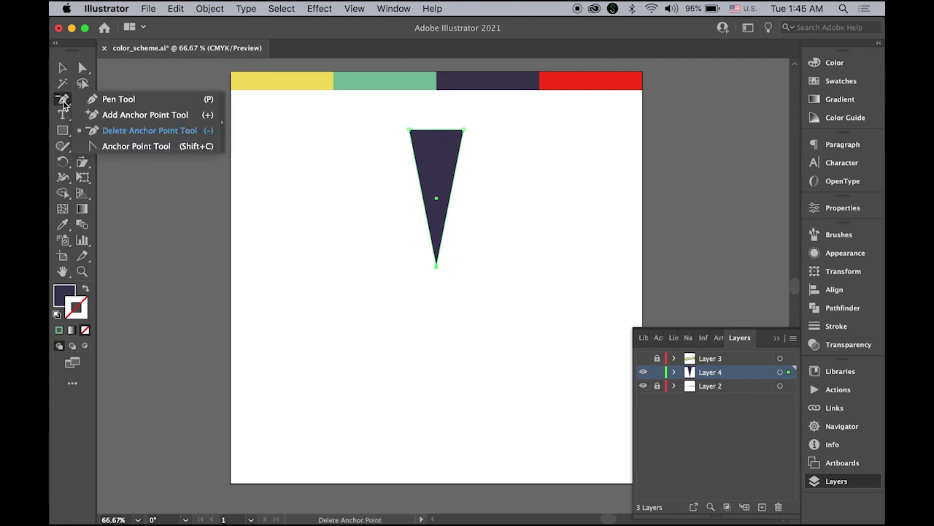
click(108, 115)
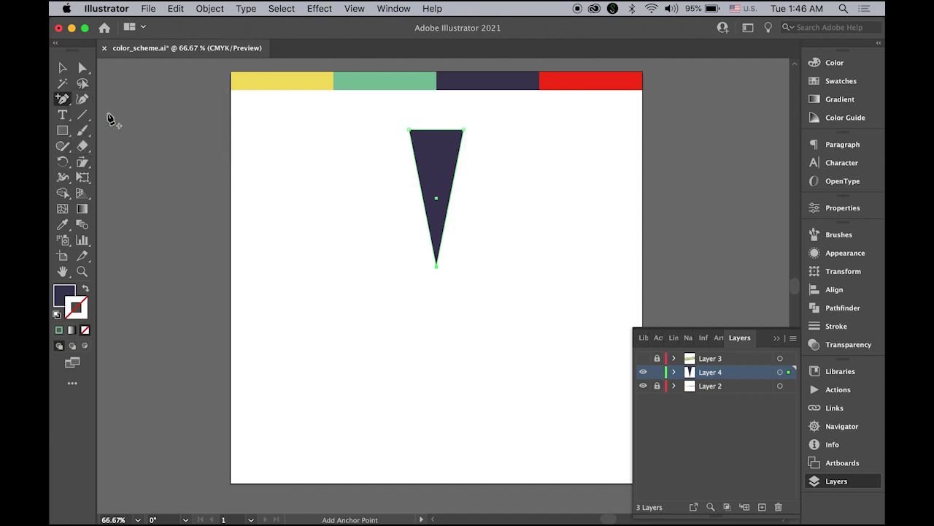
click(436, 130)
key(Up)
key(Up)
key(Up)
key(Up)
key(Up)
key(Up)
key(Up)
key(Up)
key(Up)
key(Up)
key(Up)
key(Up)
key(Up)
key(Up)
key(Up)
key(Up)
key(Up)
key(Up)
key(Up)
key(Up)
key(Up)
key(Up)
key(Up)
key(Up)
key(Up)
key(Up)
key(Up)
key(Up)
key(Up)
key(Up)
key(Up)
key(Up)
key(Up)
key(Up)
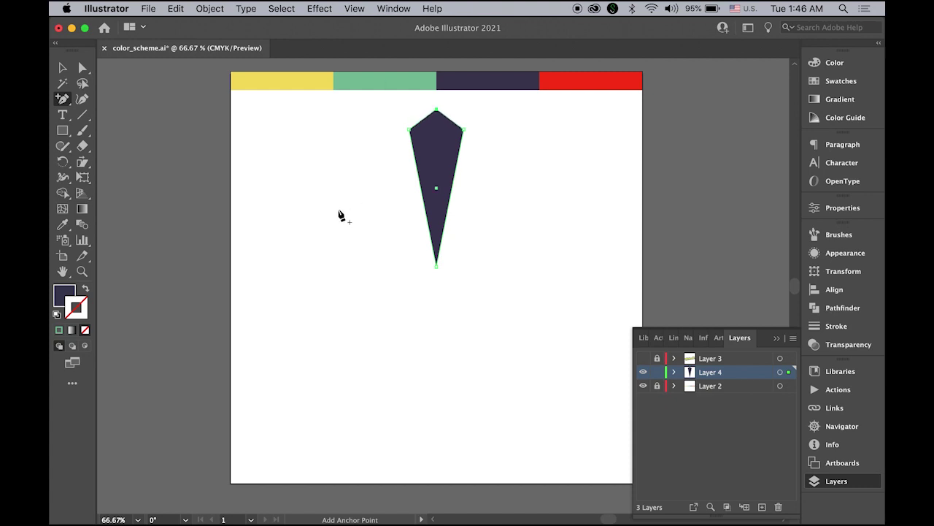
Make a copy of the navy pointed shape rotated 20° around its bottom tip
click(63, 67)
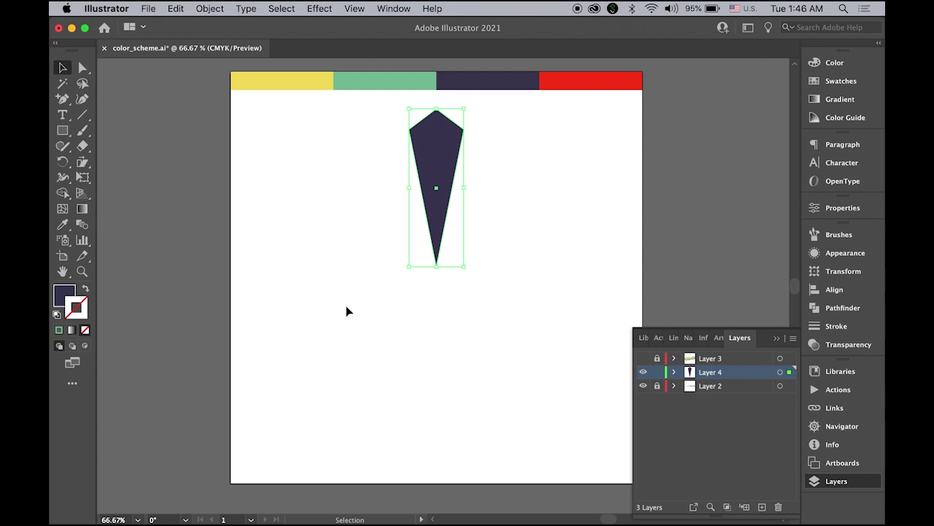
click(62, 169)
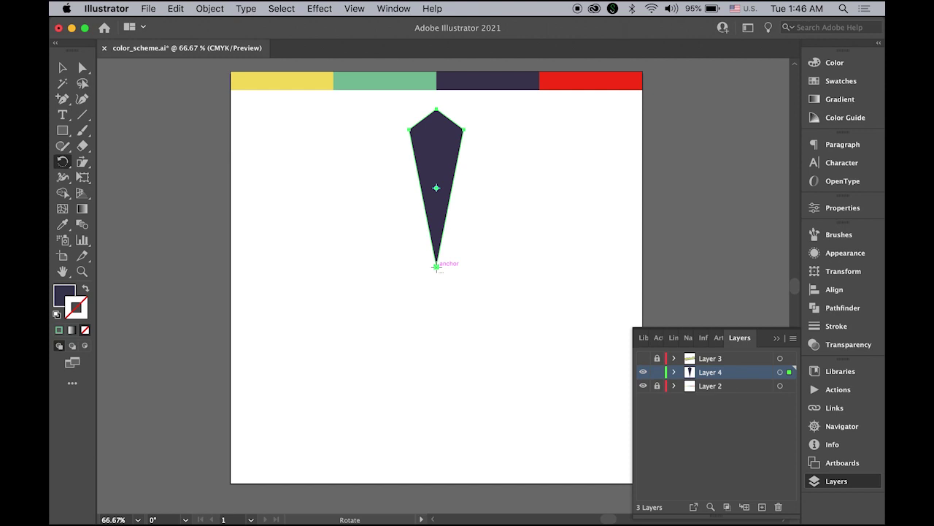
alt+click(435, 267)
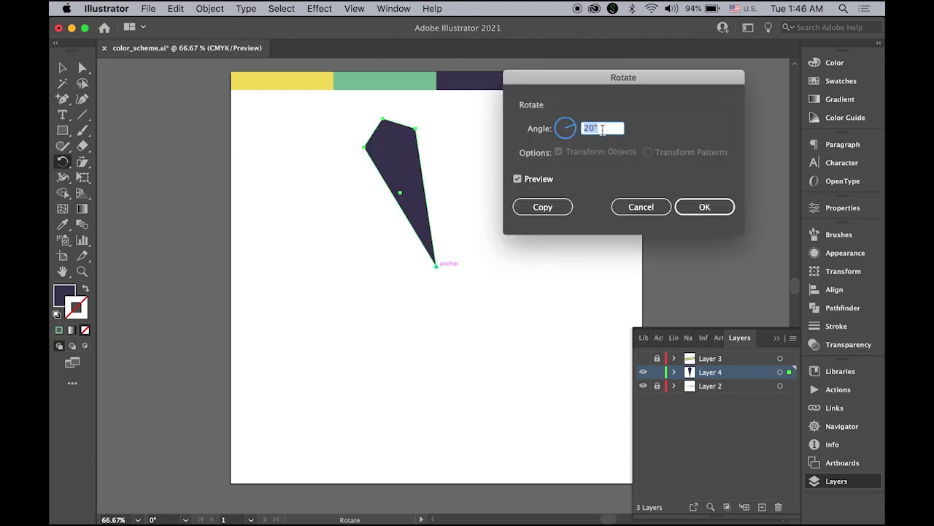
click(559, 209)
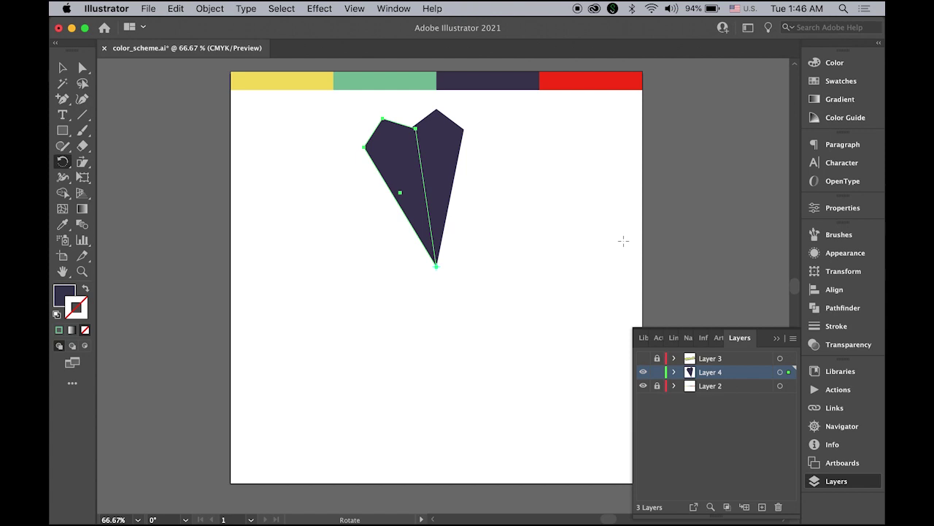
Repeat the 20° rotated copy of the navy wedge around its tip until the wedges form a full circle
key(v)
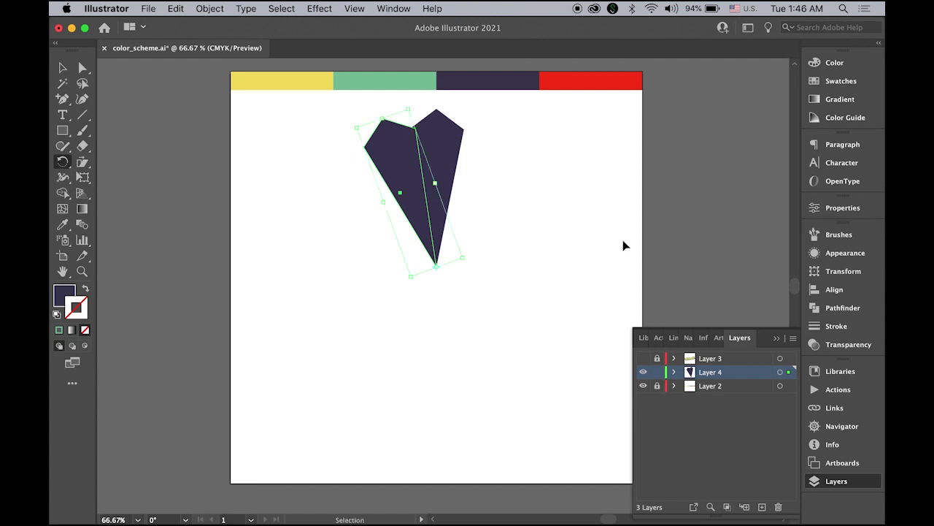
key(super+d)
key(super+d)
key(super+d)
key(super+d)
key(super+d)
key(super+d)
key(super+d)
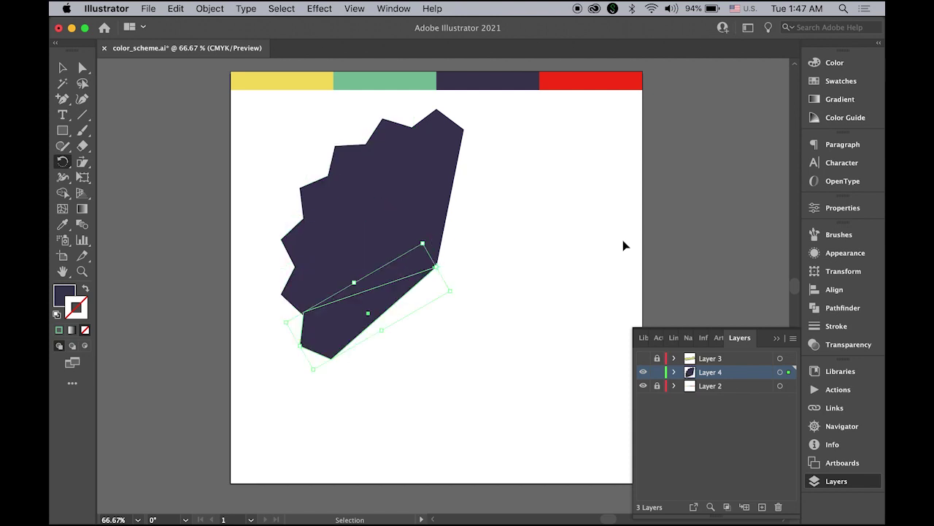
key(super+d)
key(super+d)
key(super+d)
key(super+d)
key(super+d)
key(super+d)
key(super+d)
key(super+d)
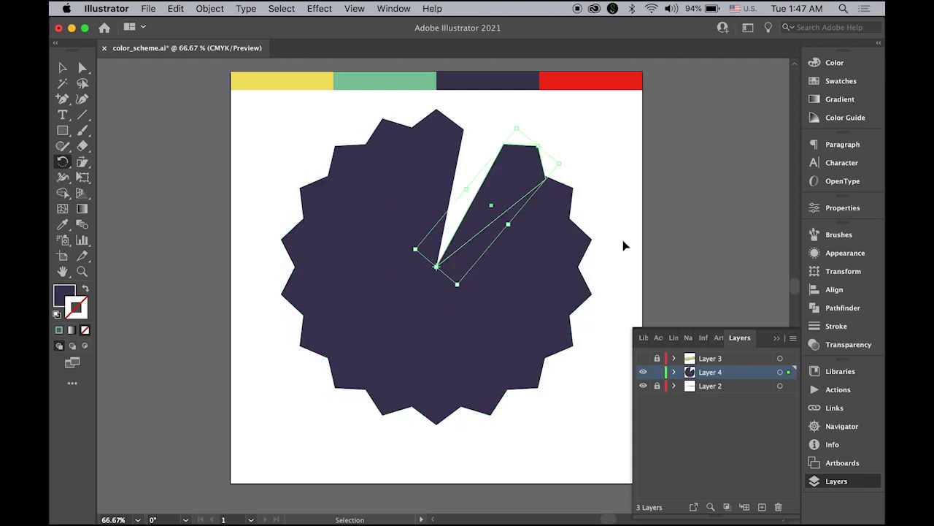
key(r)
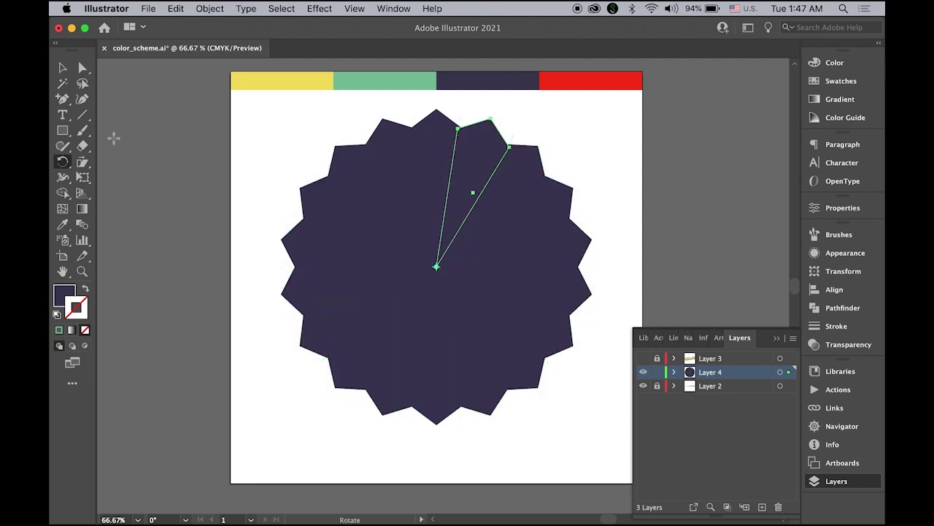
click(62, 67)
click(190, 119)
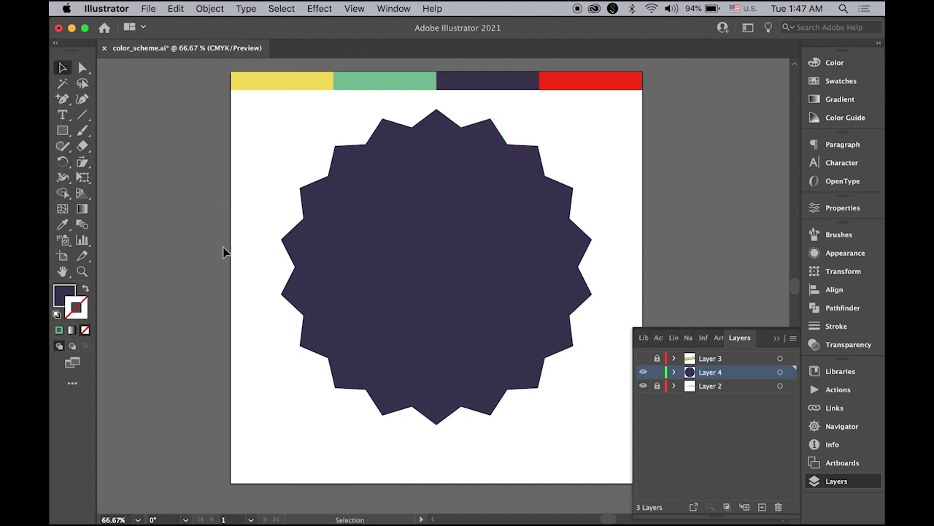
Unite all the navy wedges into a single badge shape with Pathfinder
drag(257, 116, 618, 438)
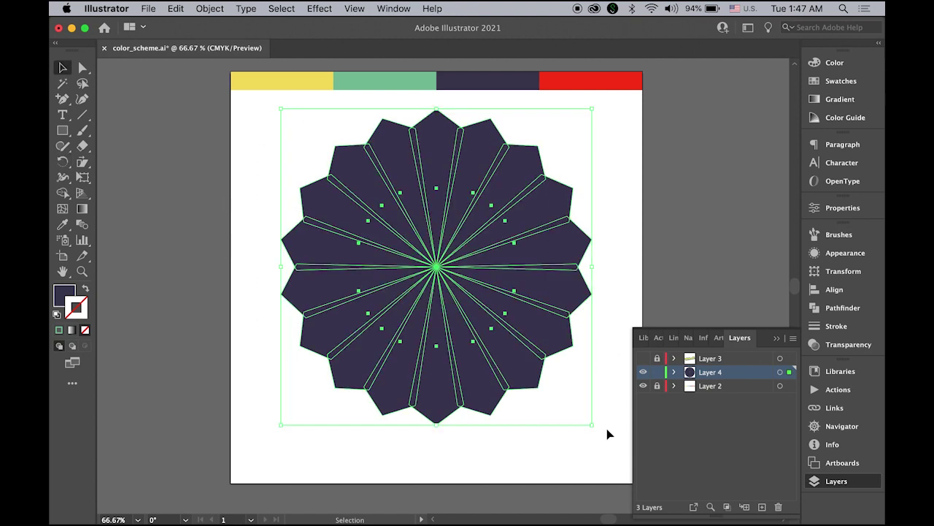
click(847, 310)
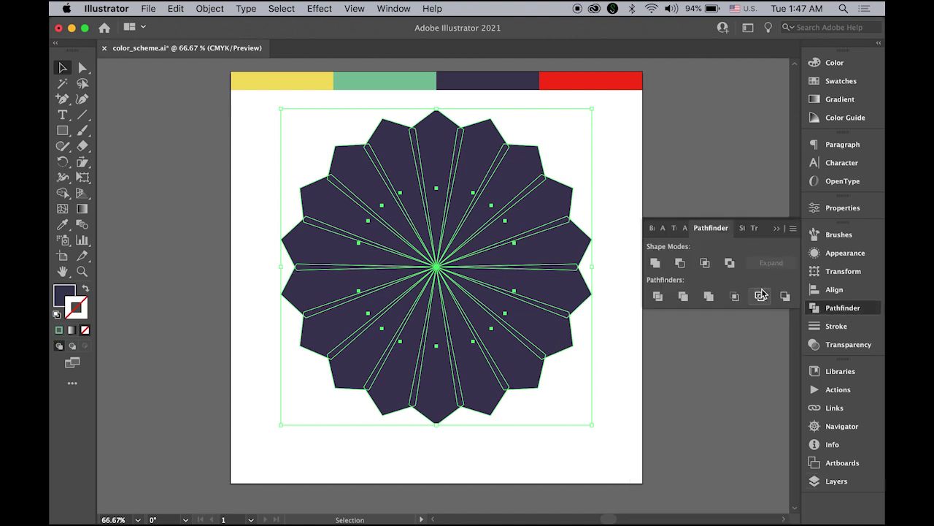
click(655, 264)
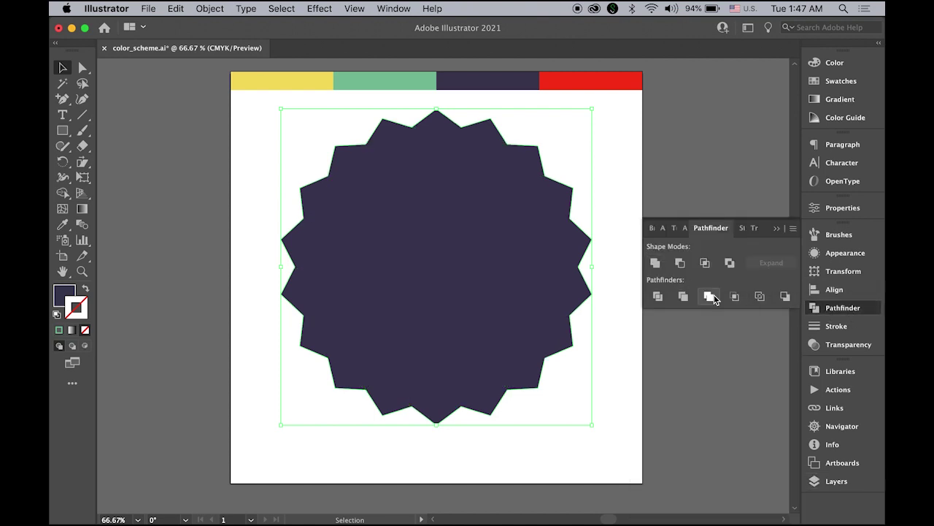
click(698, 141)
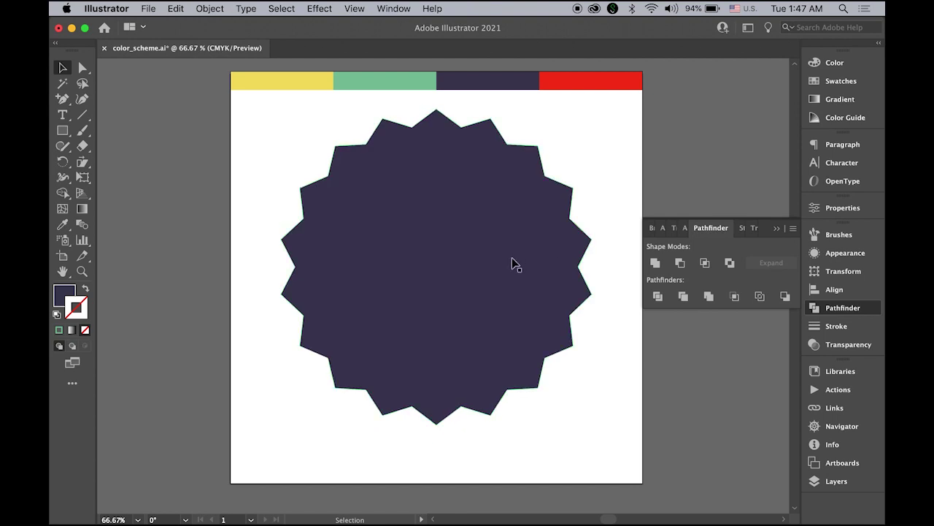
Round all the corners of the navy badge shape together so its outline becomes a smooth wavy edge
click(82, 70)
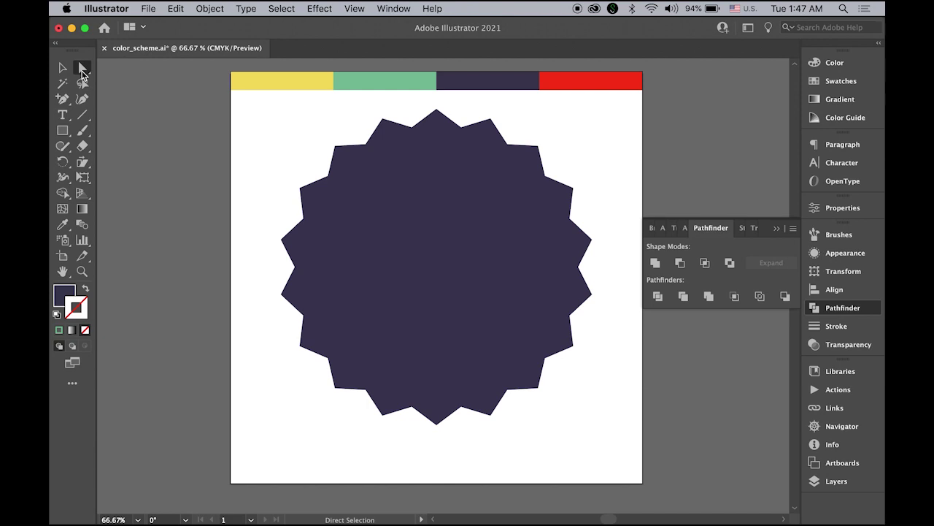
click(507, 309)
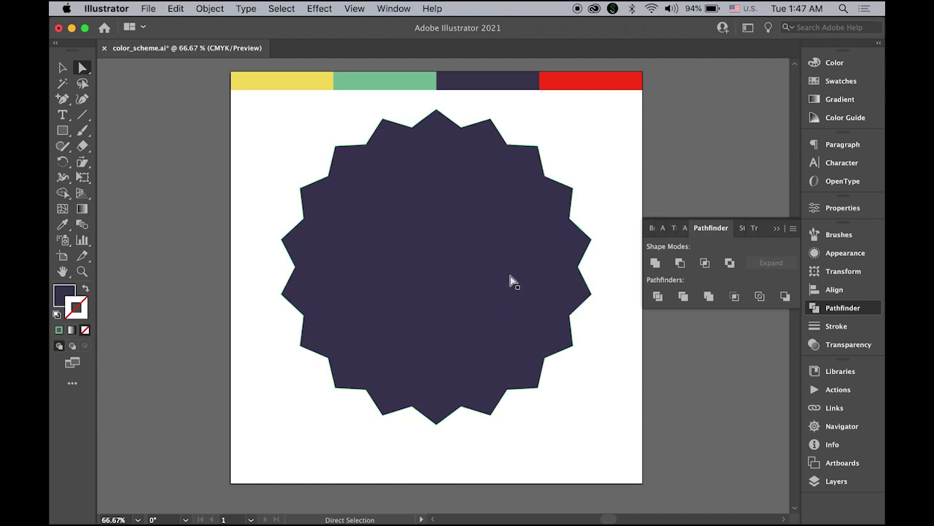
click(440, 57)
key(z)
drag(407, 98, 626, 229)
drag(523, 251, 420, 272)
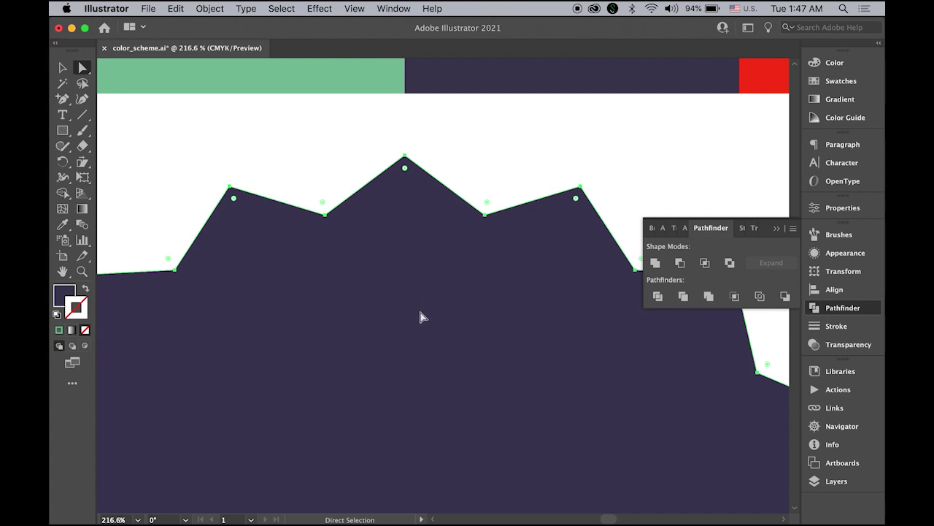
click(404, 156)
click(324, 213)
shift+click(229, 187)
drag(406, 170, 404, 217)
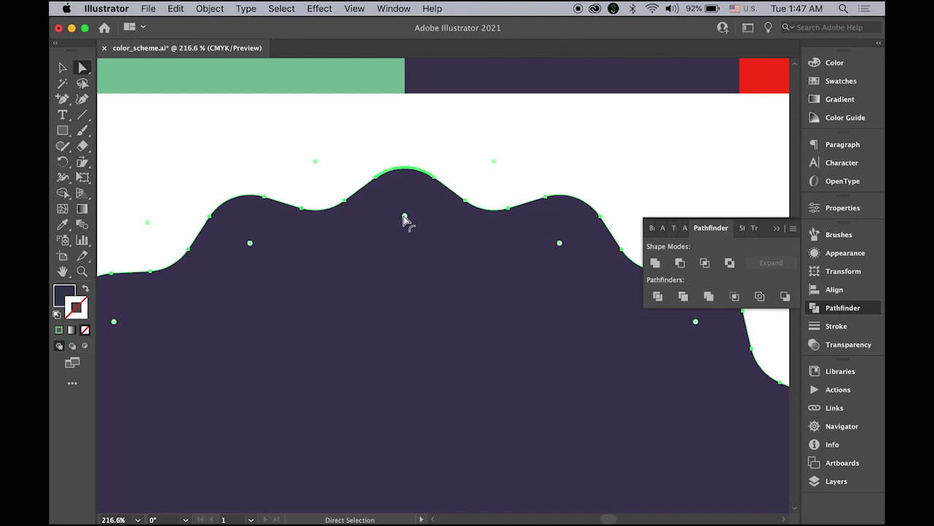
double_click(63, 272)
click(63, 68)
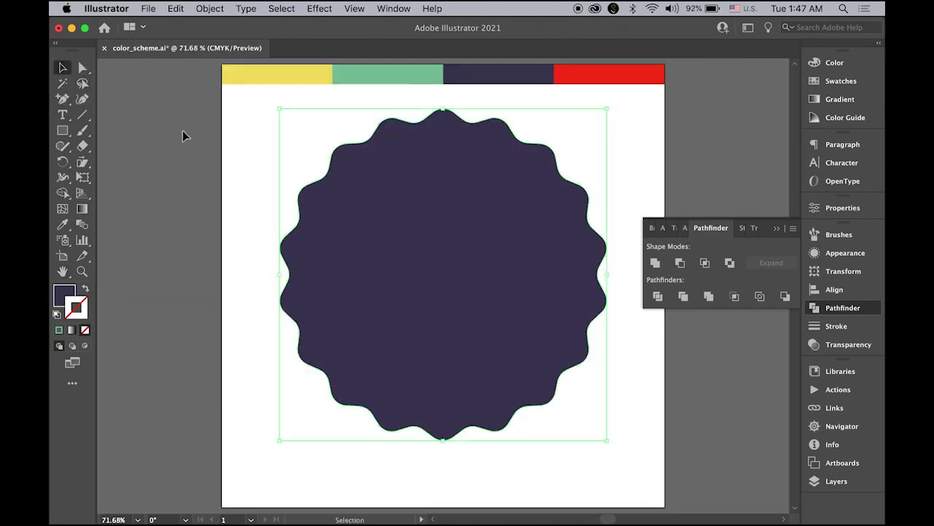
click(175, 130)
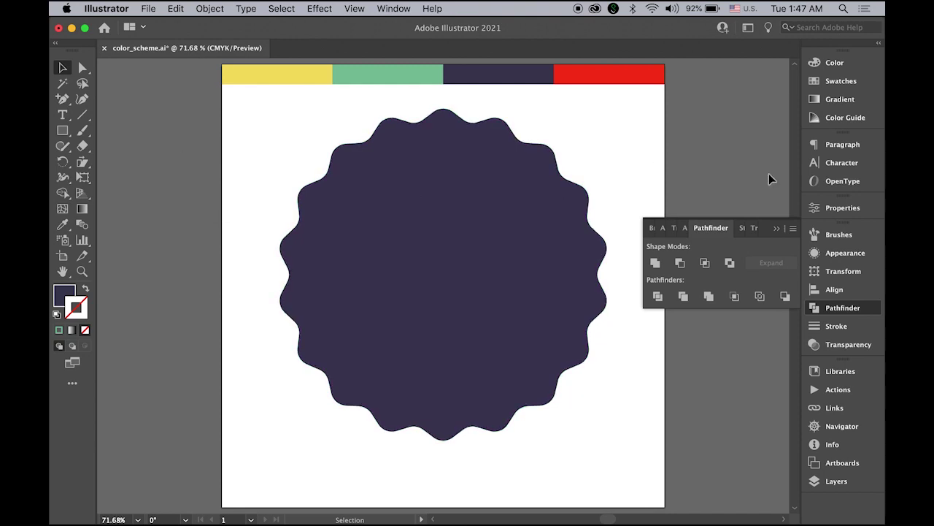
click(684, 278)
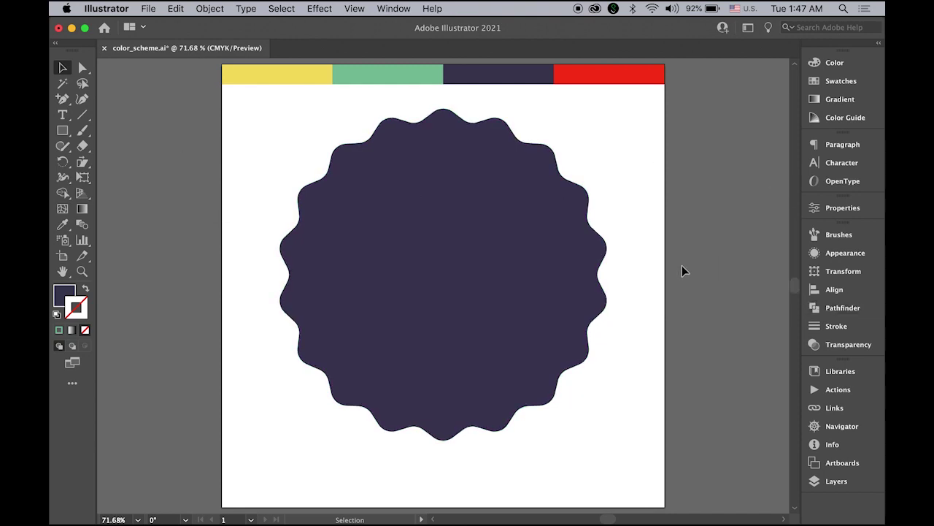
Draw a white-filled circle from the badge's center, reaching almost to the inner dips of the wavy edge
click(63, 130)
click(62, 131)
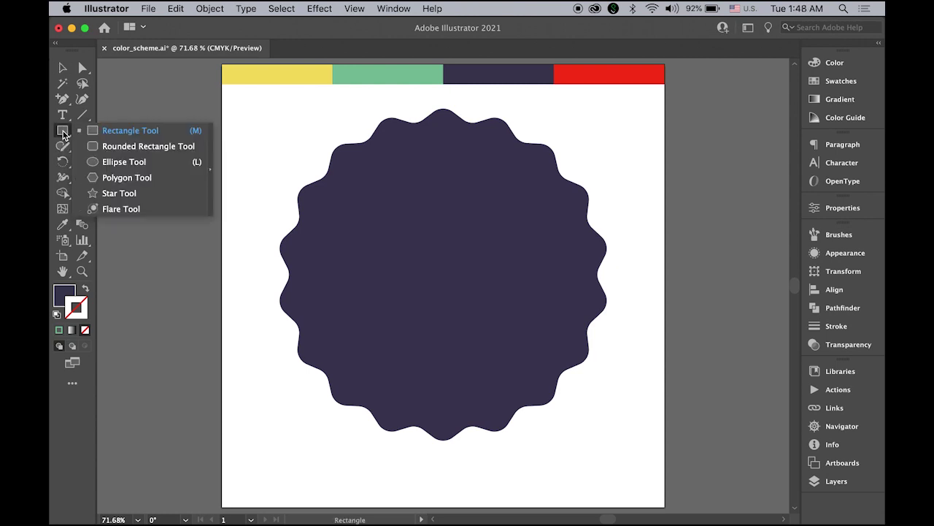
click(145, 162)
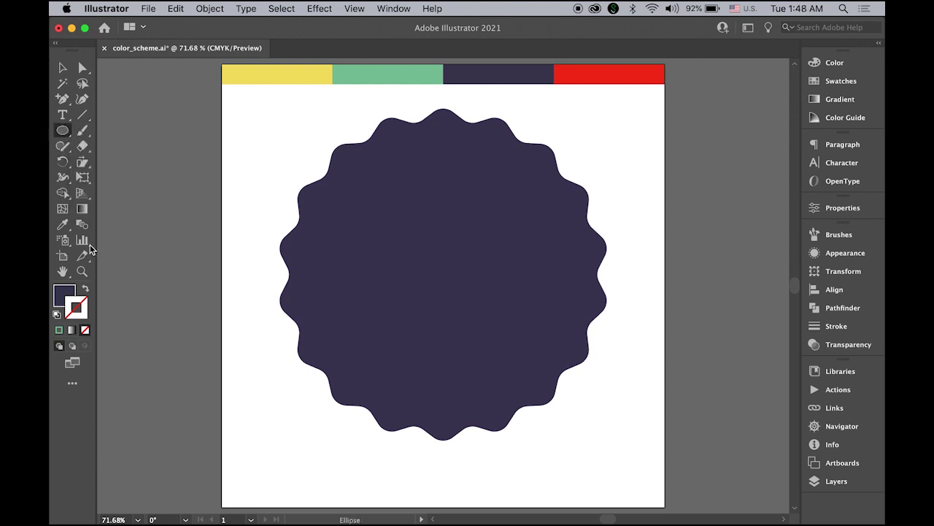
click(65, 295)
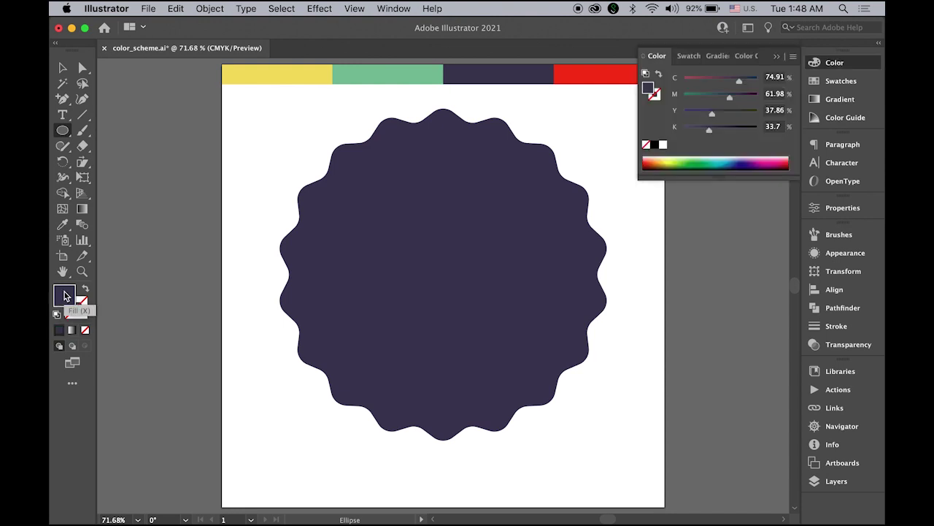
click(663, 145)
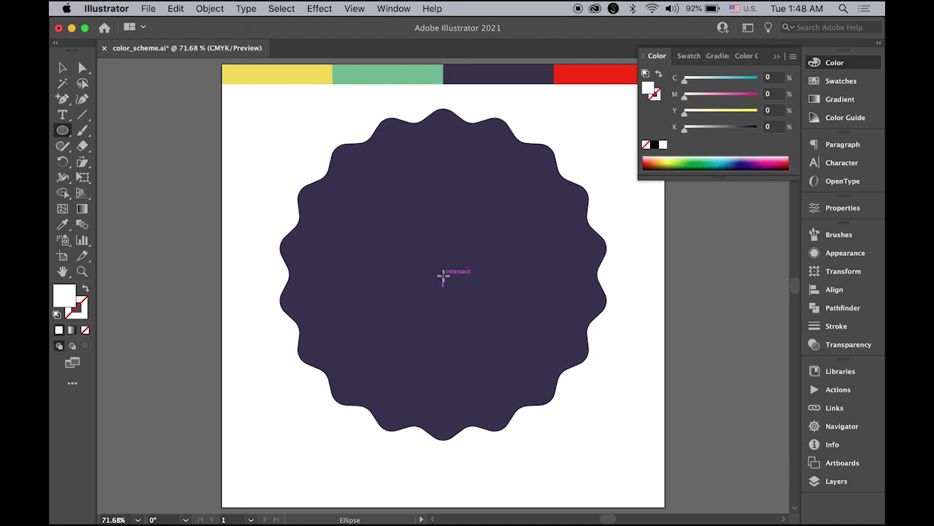
drag(443, 274, 585, 344)
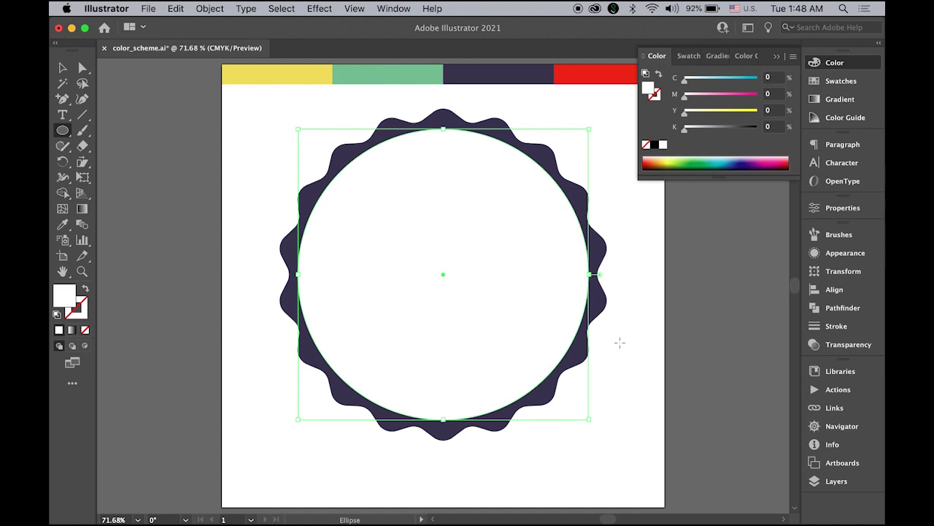
Duplicate the white circle in place, scale the copy down slightly from its center and fill it with the palette's red
key(super)
click(63, 70)
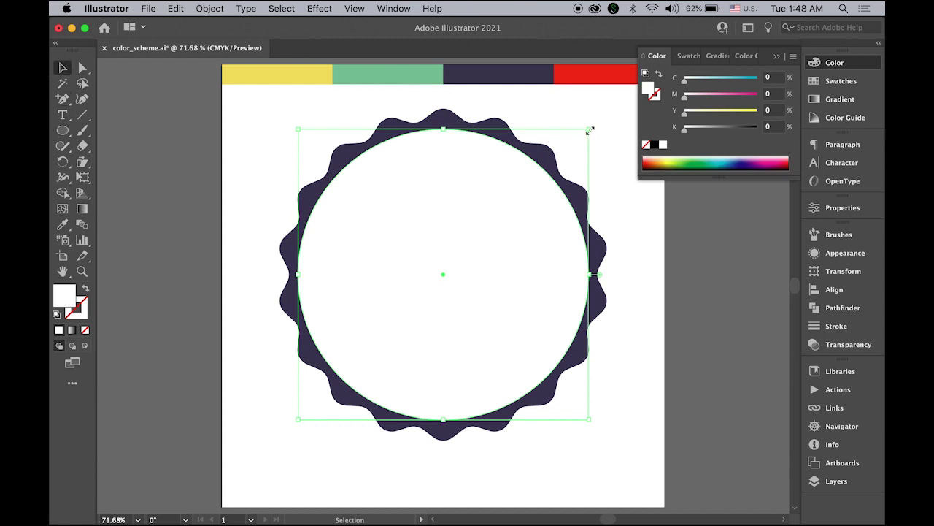
drag(590, 131, 582, 136)
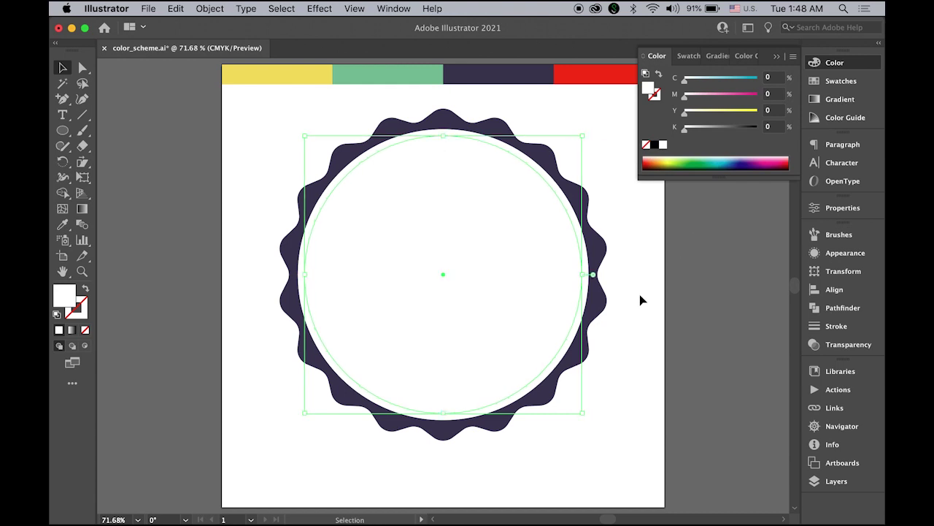
click(58, 228)
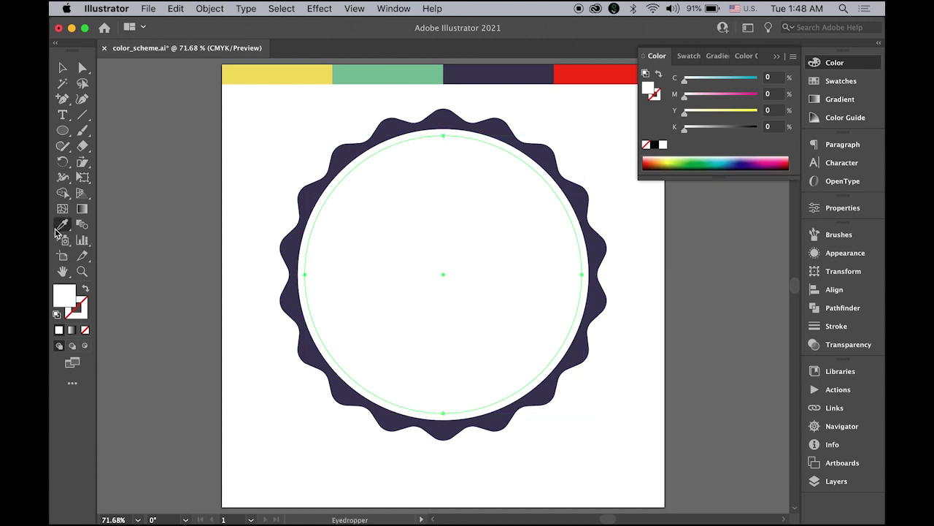
click(604, 71)
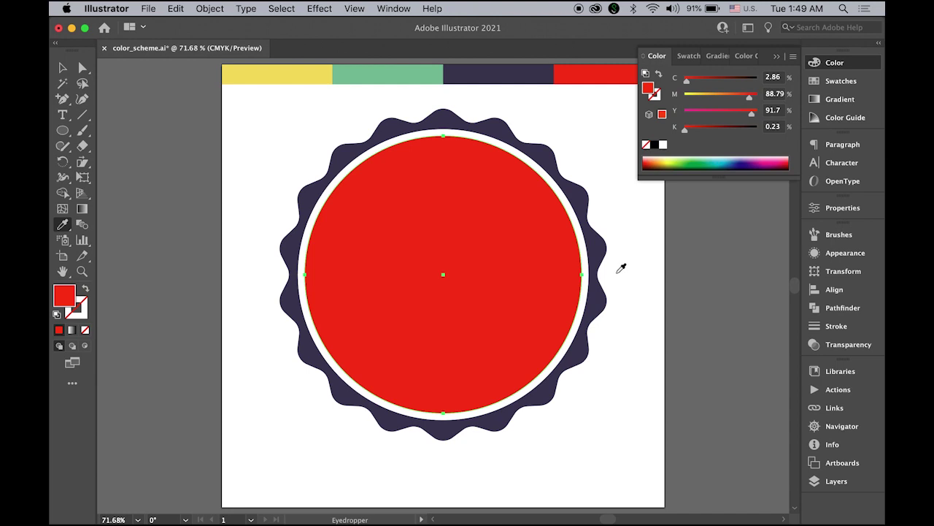
Duplicate the red circle in place, scale the copy down slightly from its center and fill it with the palette's navy
key(super)
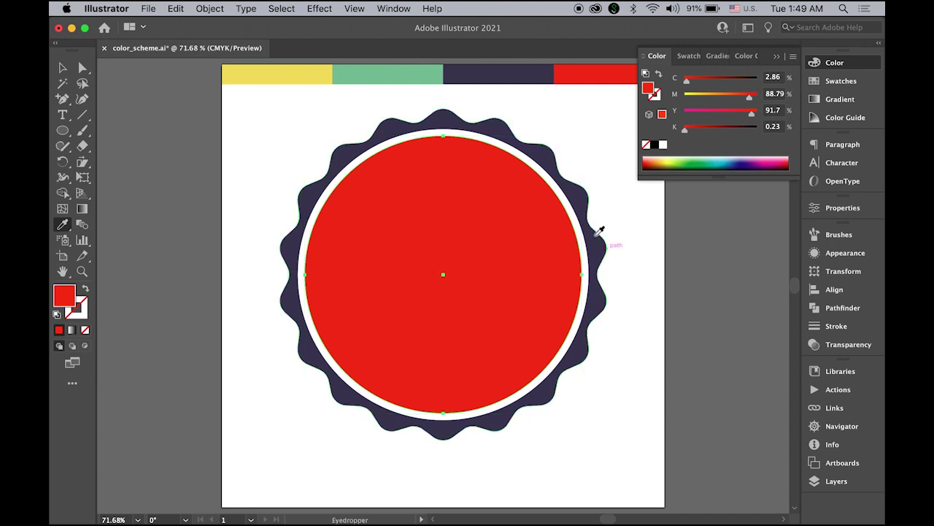
click(62, 70)
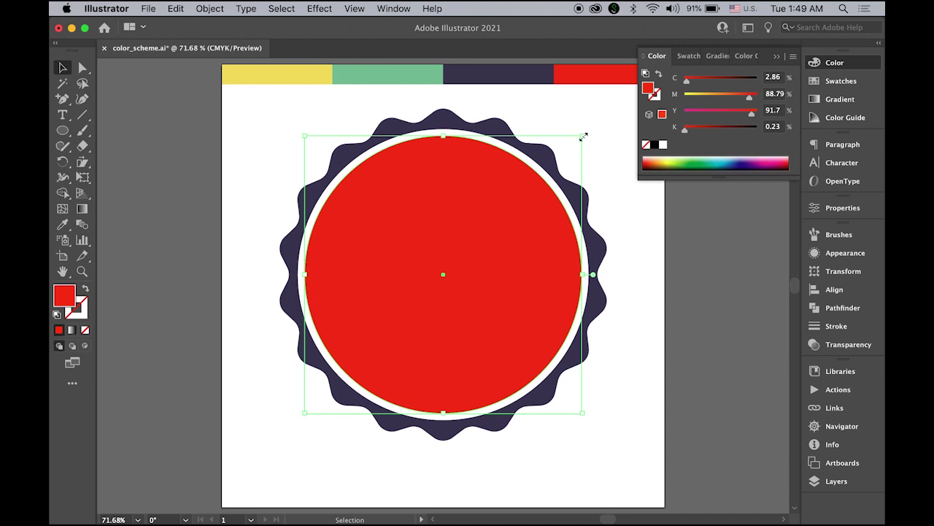
drag(583, 136, 574, 140)
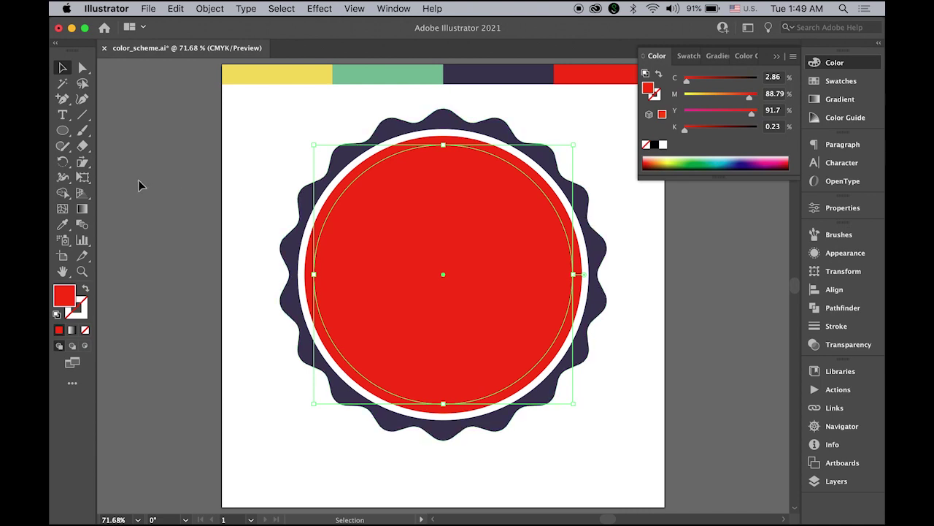
click(62, 224)
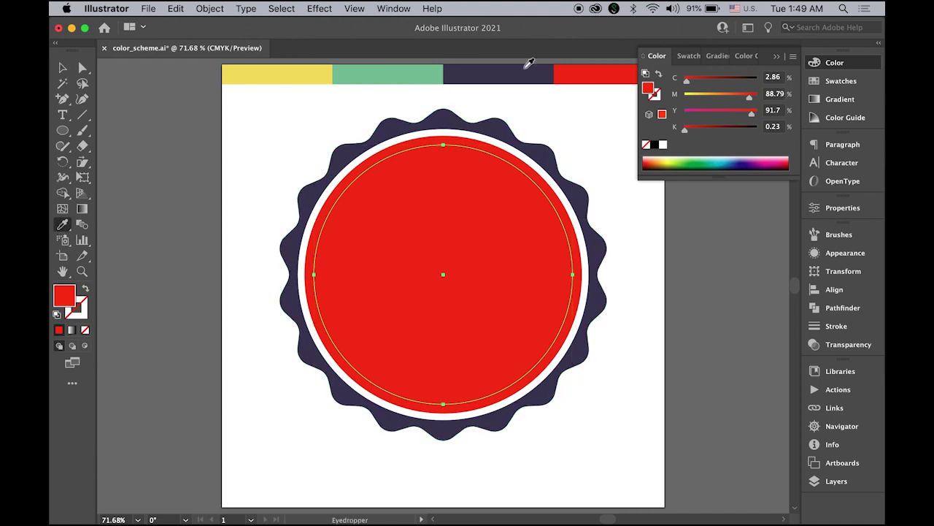
click(529, 64)
click(63, 68)
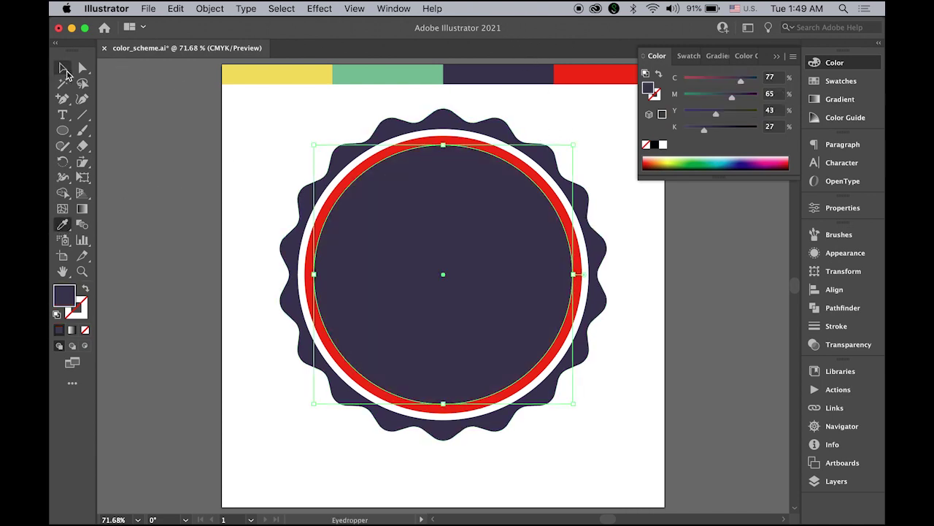
click(64, 69)
click(150, 100)
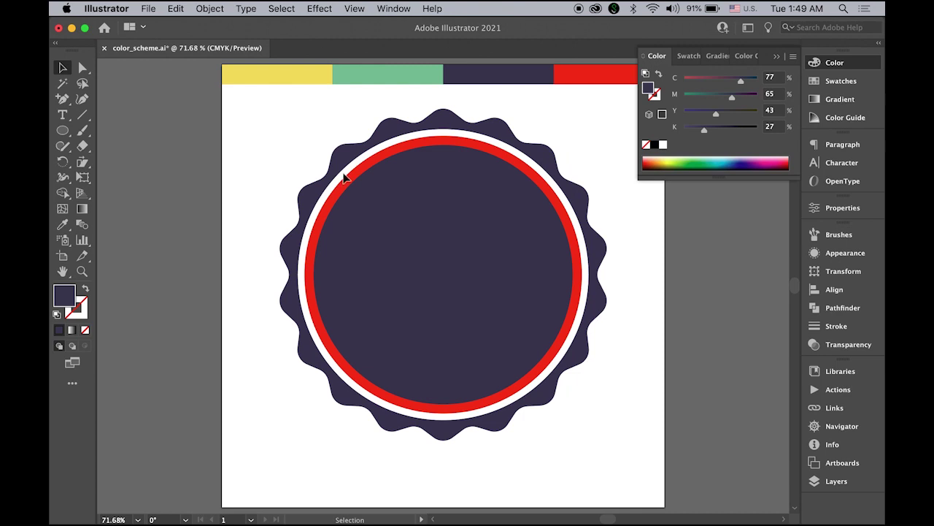
click(779, 57)
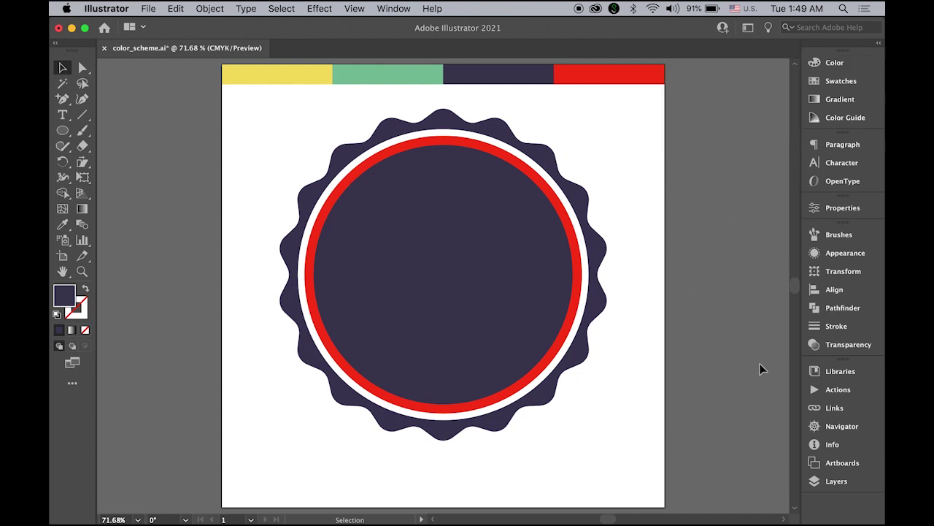
Show Layer 3 with the Wabashi lettering and hide Layer 2 with the color palette
click(821, 482)
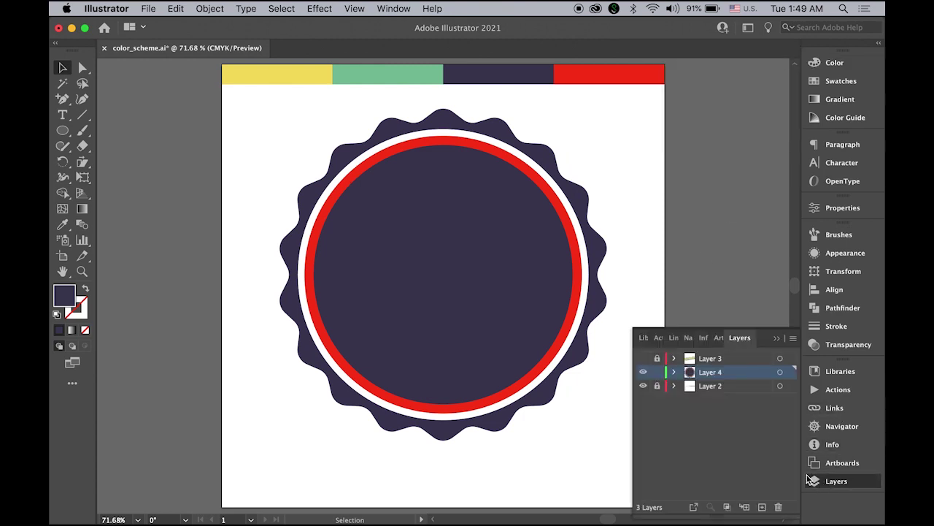
click(642, 359)
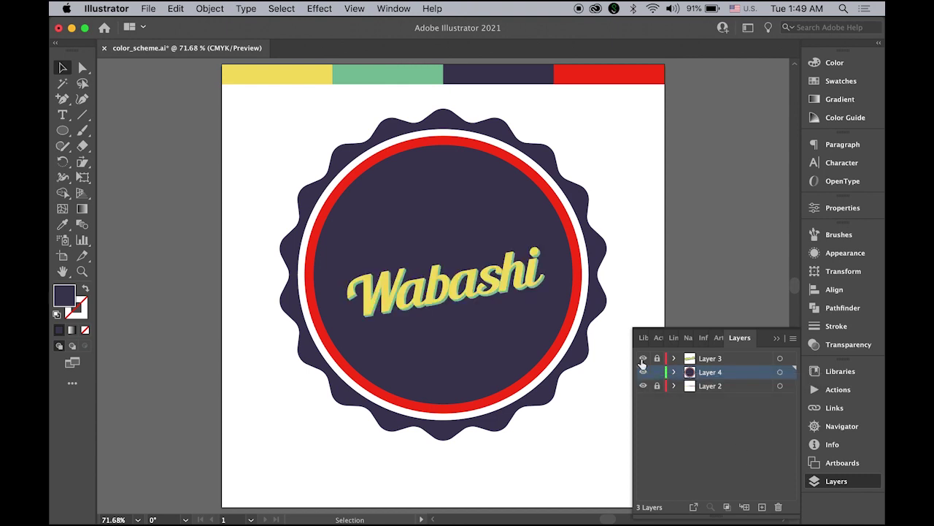
click(643, 385)
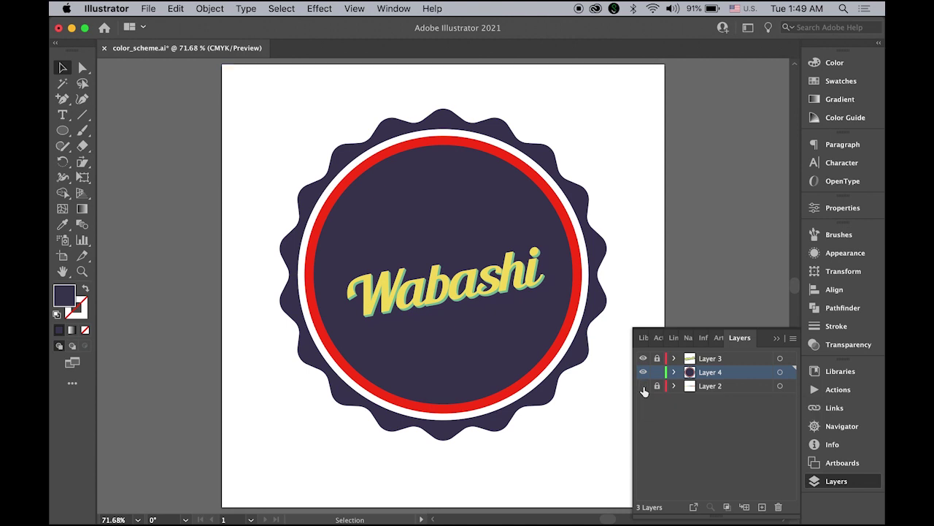
click(778, 338)
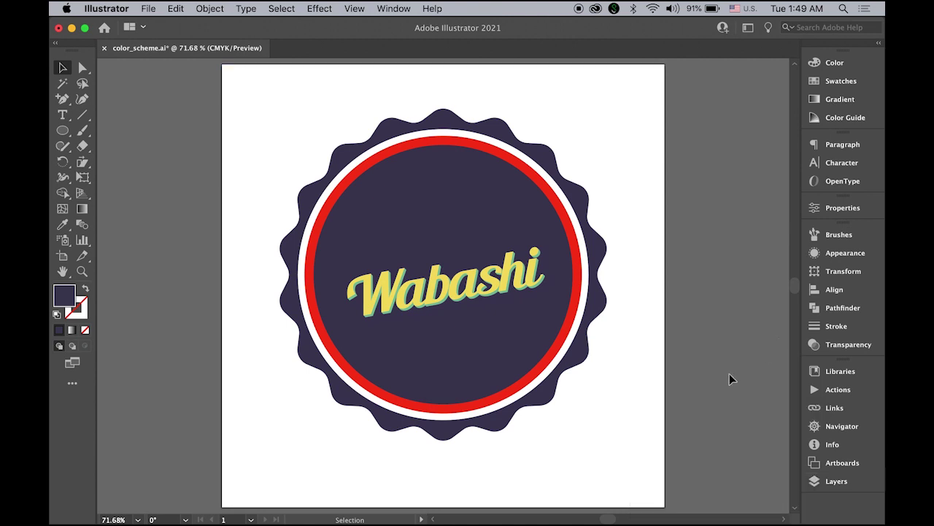
click(471, 284)
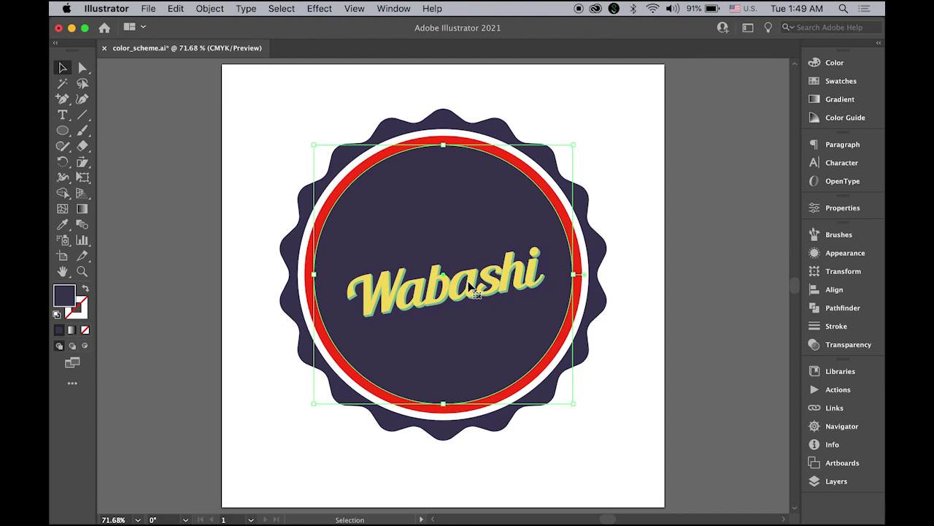
drag(471, 286, 473, 272)
key(super+z)
click(646, 295)
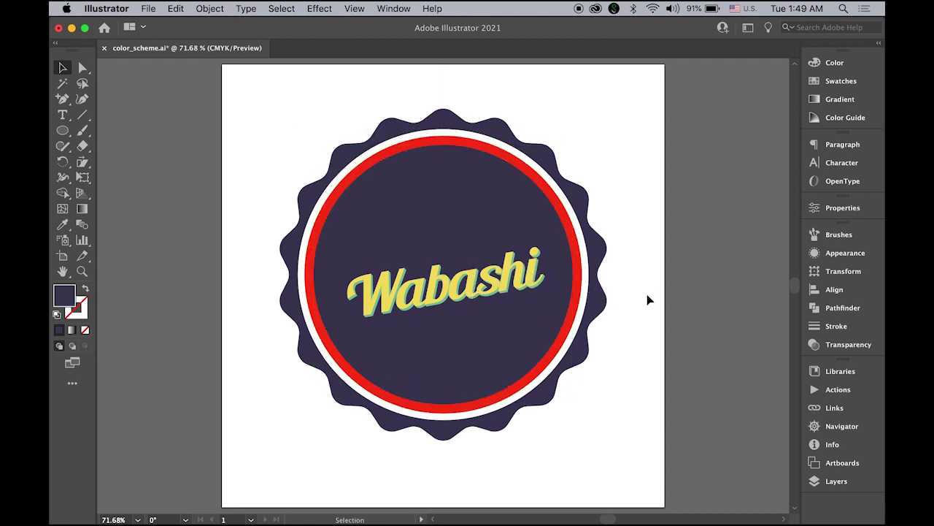
Unlock Layer 3, which holds the Wabashi lettering
click(452, 297)
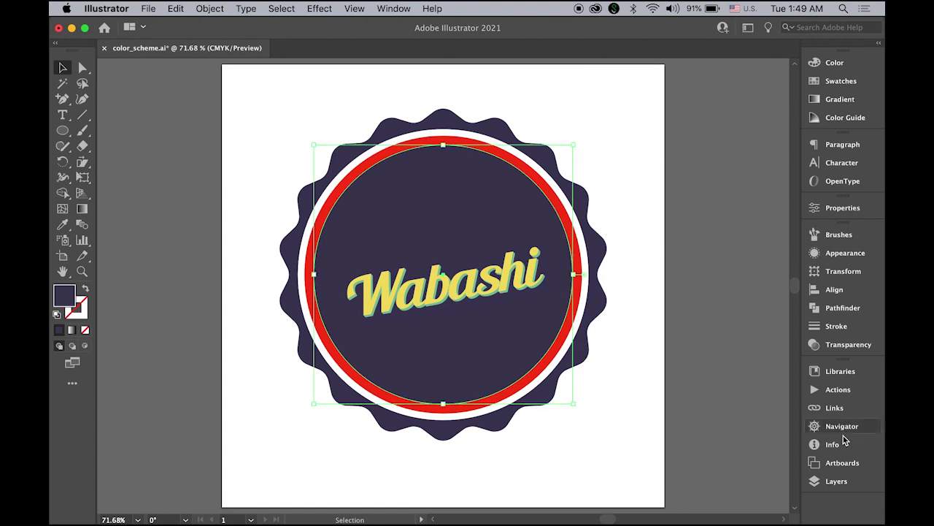
click(836, 481)
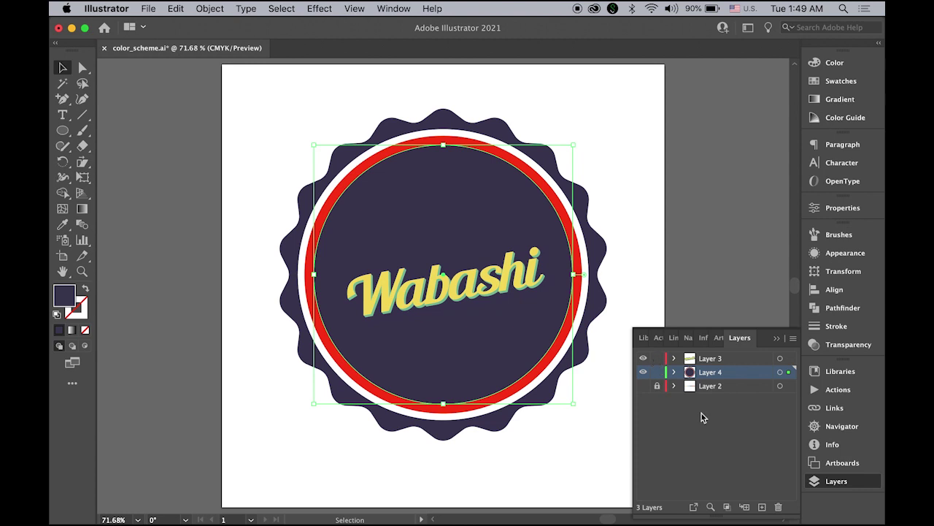
click(657, 359)
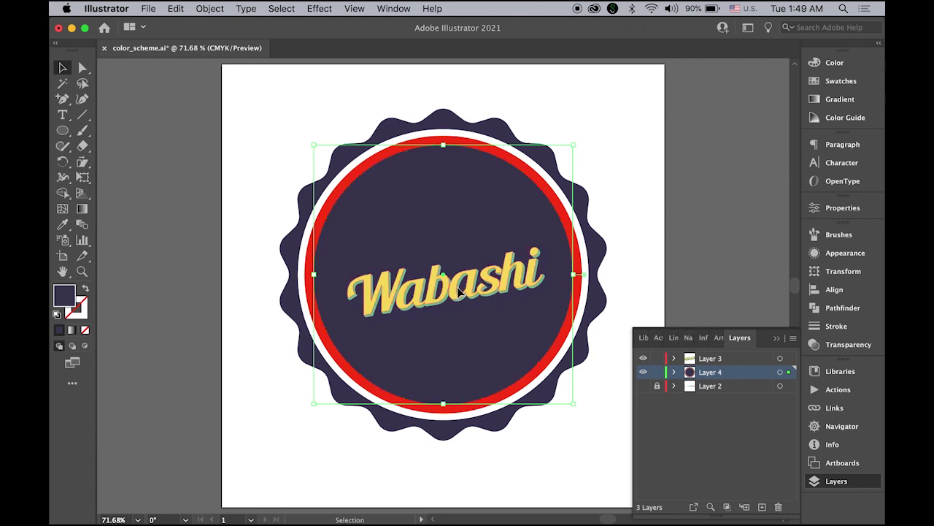
Move the Wabashi lettering up slightly and scale it up proportionally from its center until it extends past both sides of the badge
click(495, 292)
drag(494, 291, 491, 281)
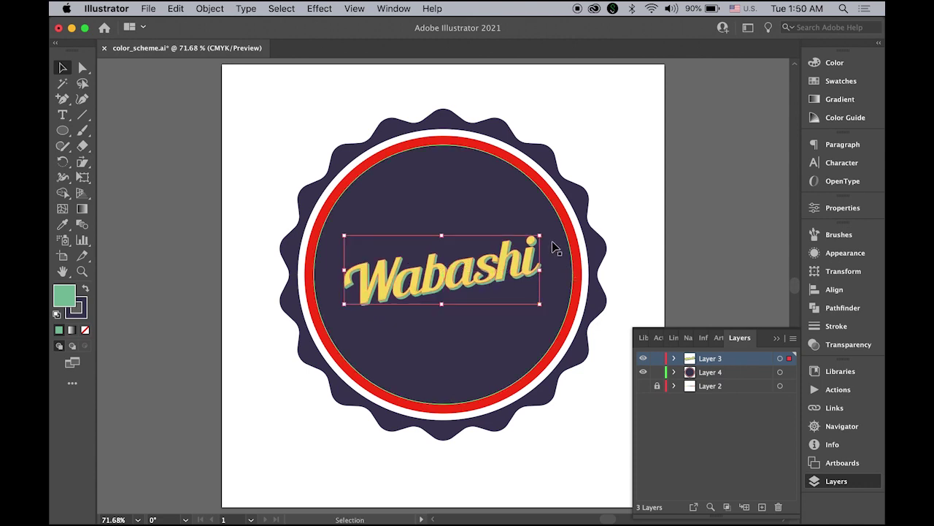
drag(541, 234, 650, 202)
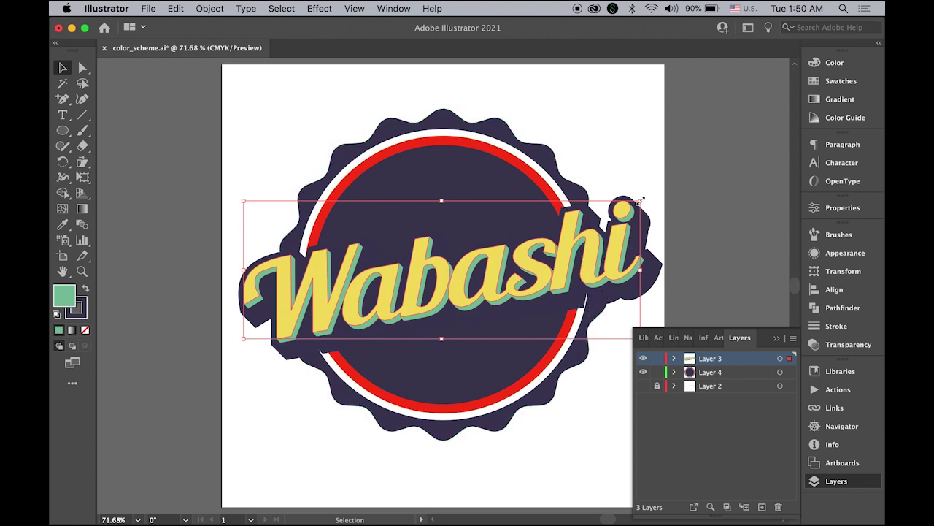
drag(641, 199, 644, 202)
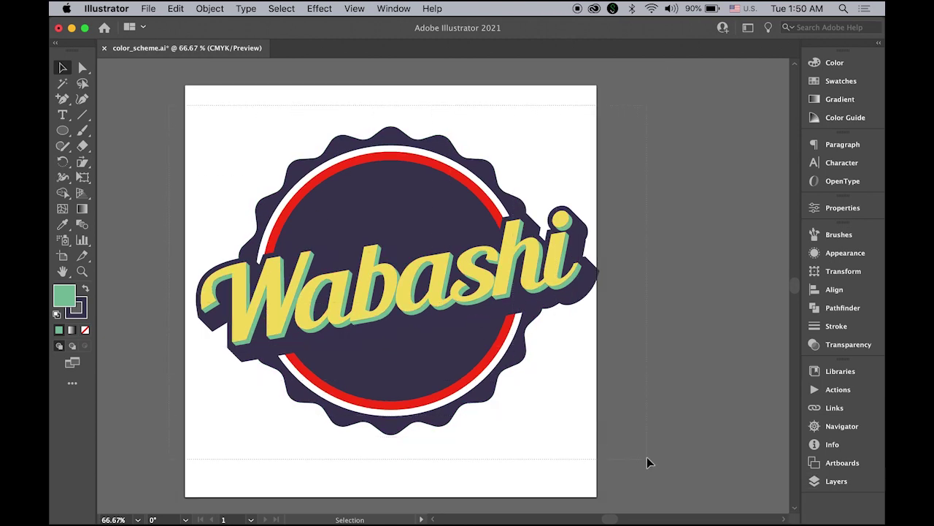
Select the lettering and the whole badge together and shift them slightly left to center them on the artboard
click(406, 298)
drag(407, 298, 400, 299)
click(675, 297)
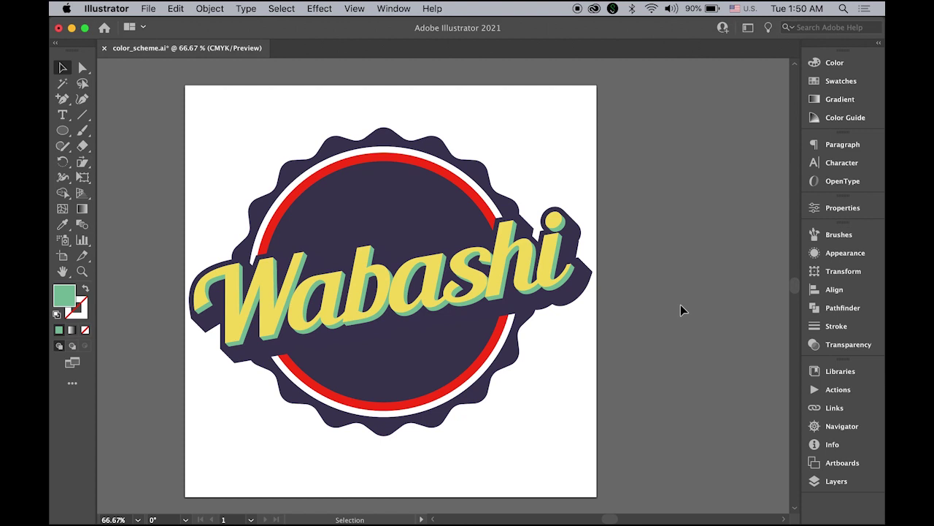
Nudge only the Wabashi lettering up slightly over the badge and deselect it
click(521, 283)
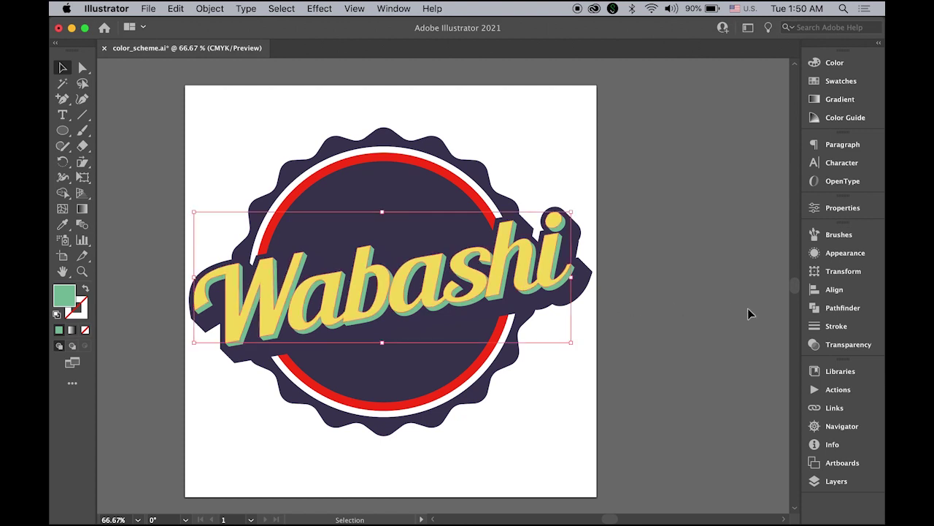
key(Up)
key(Up)
key(Up)
key(Up)
key(Up)
key(Up)
key(Up)
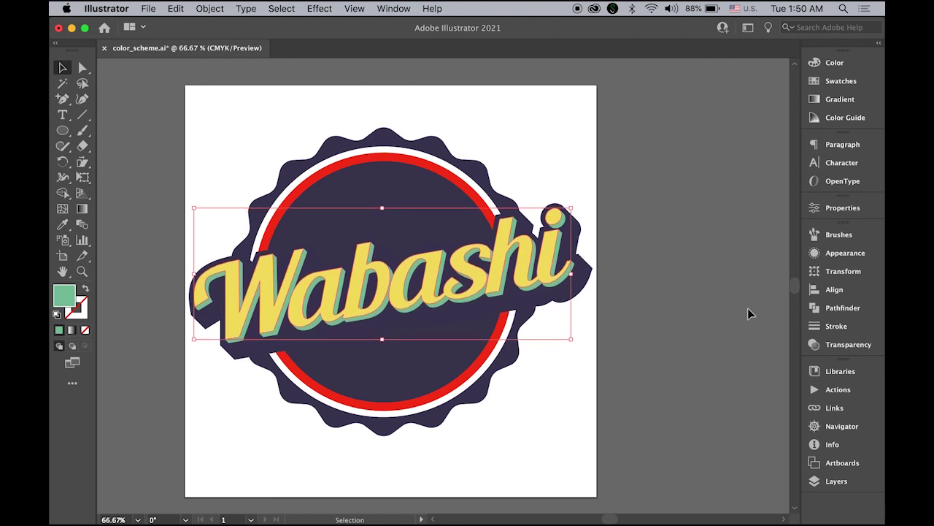
click(725, 269)
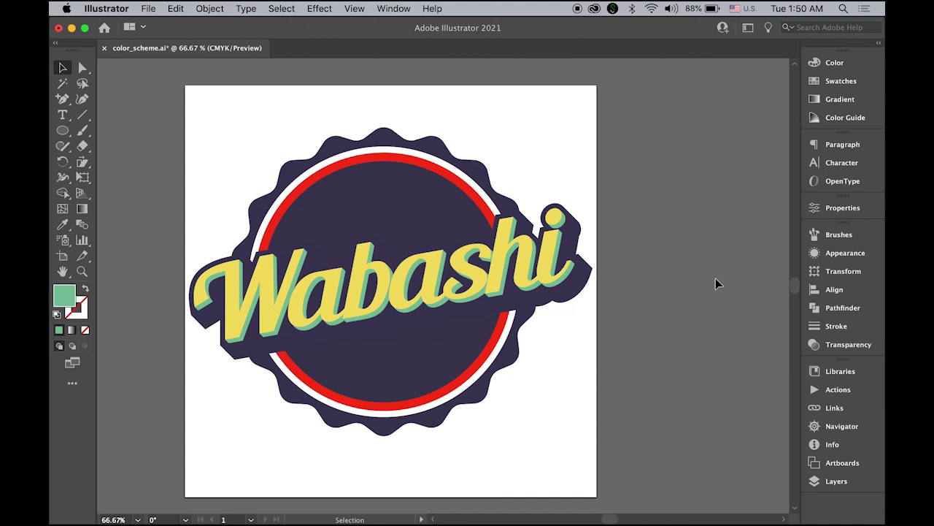
Duplicate the inner navy circle in place and scale the copy down from its center, leaving room for curved text inside the red ring
click(414, 186)
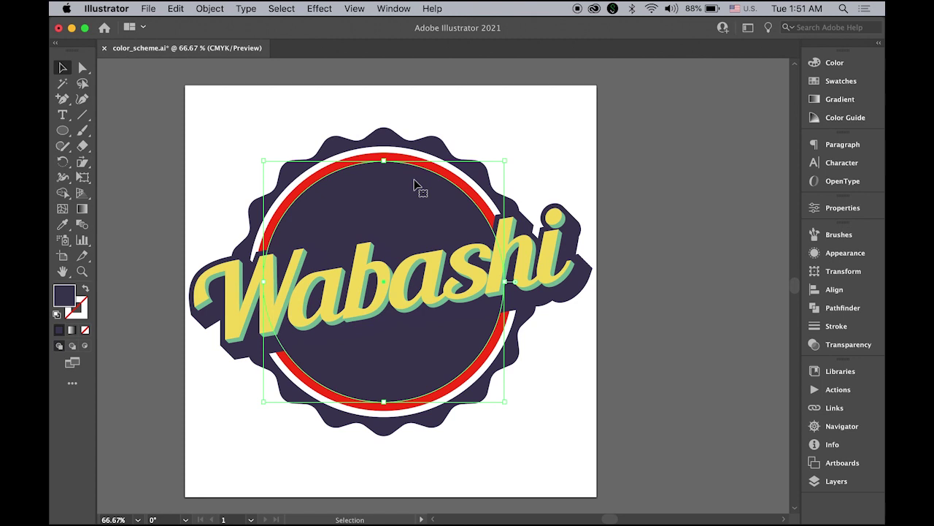
key(a)
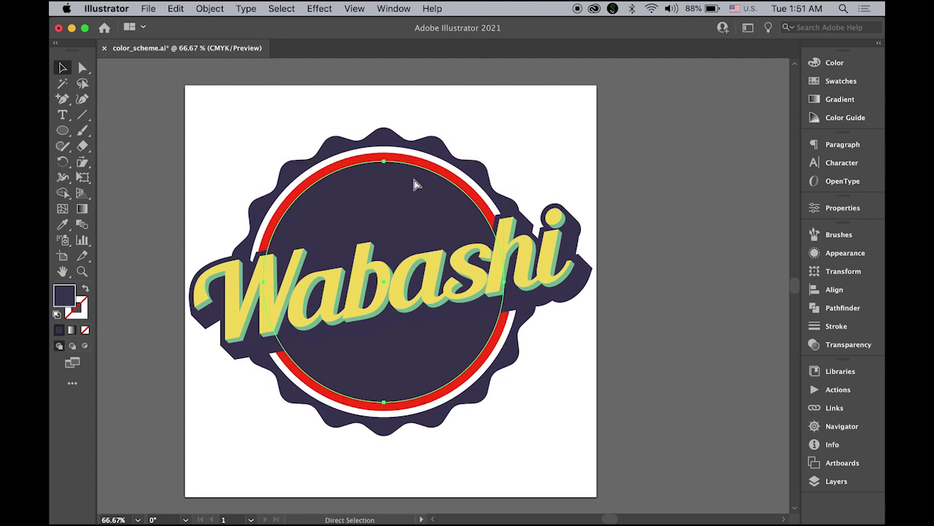
key(v)
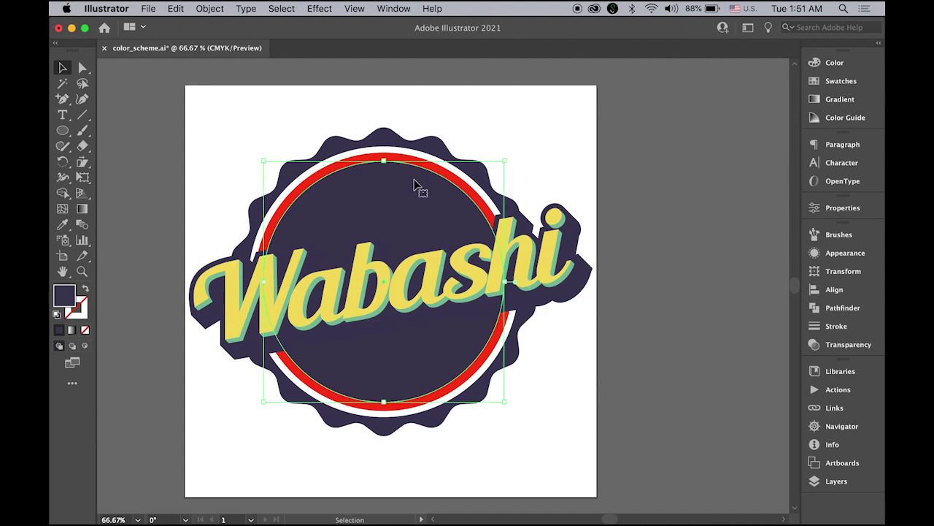
key(a)
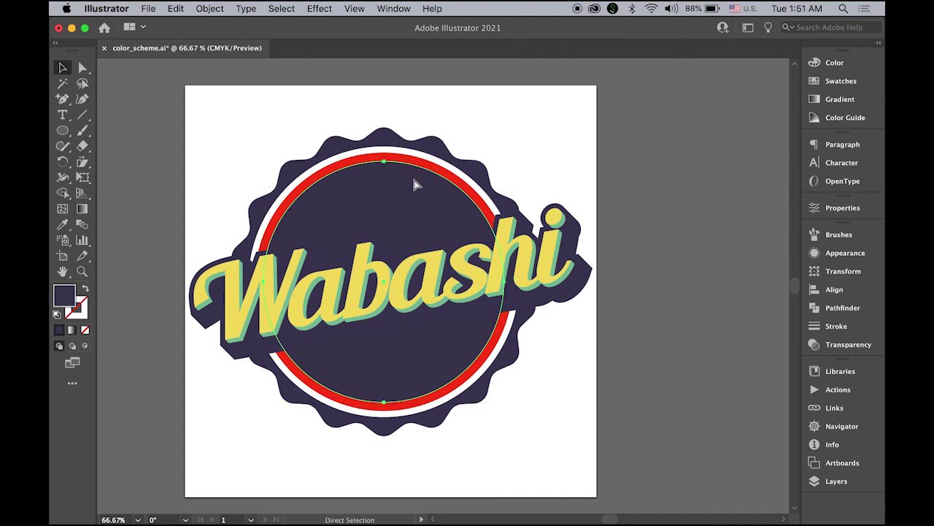
key(v)
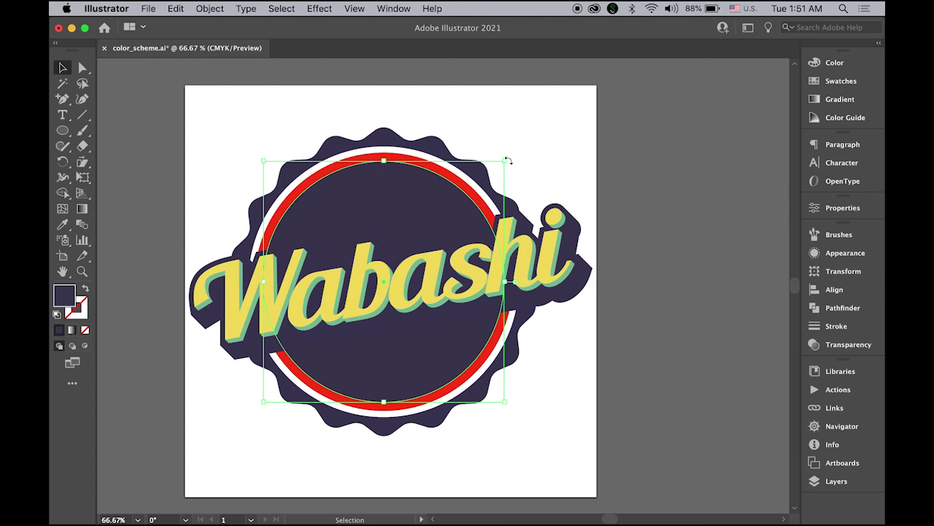
drag(505, 160, 506, 161)
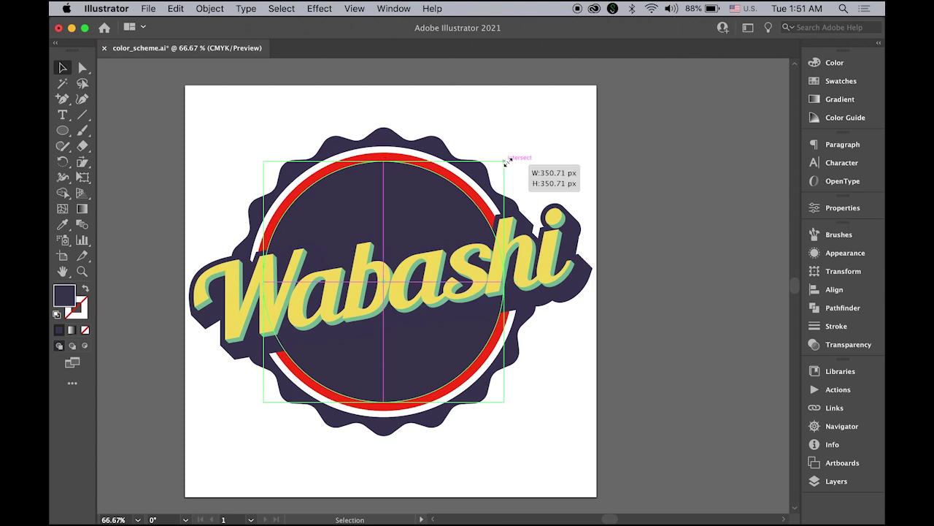
drag(506, 161, 480, 179)
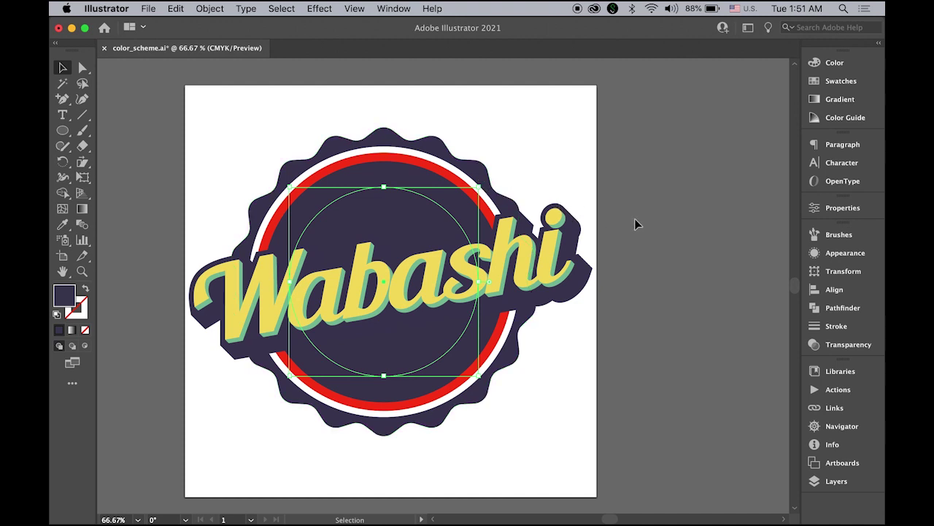
Turn the smaller circle into a type path with the Type on a Path tool, starting the text at its upper-left arc
click(62, 118)
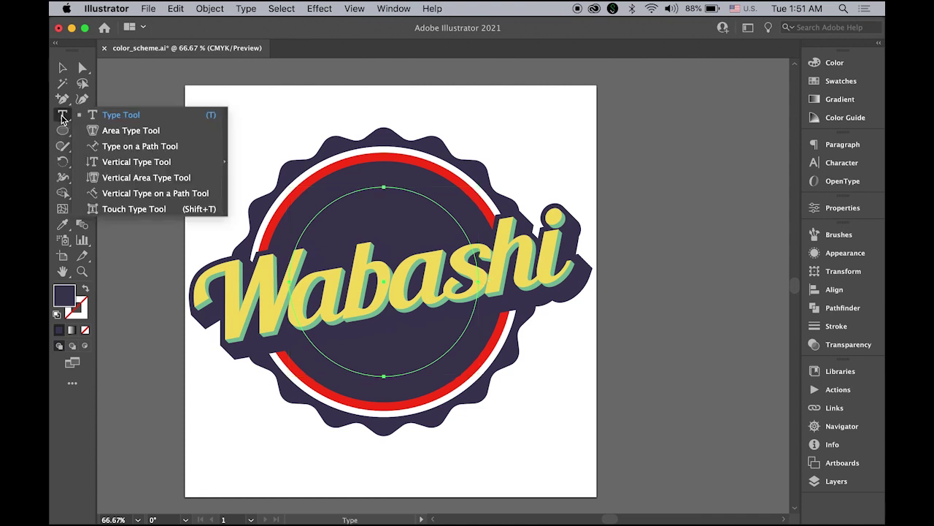
click(135, 149)
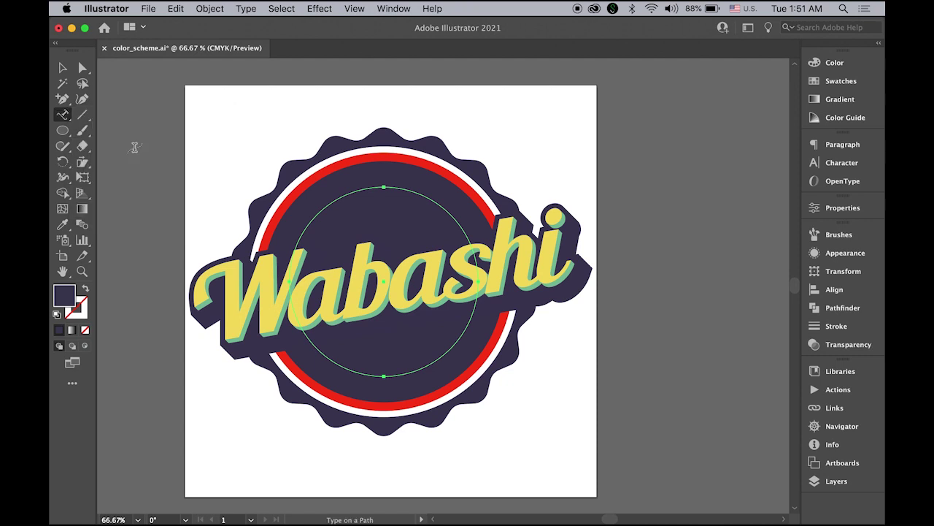
click(297, 241)
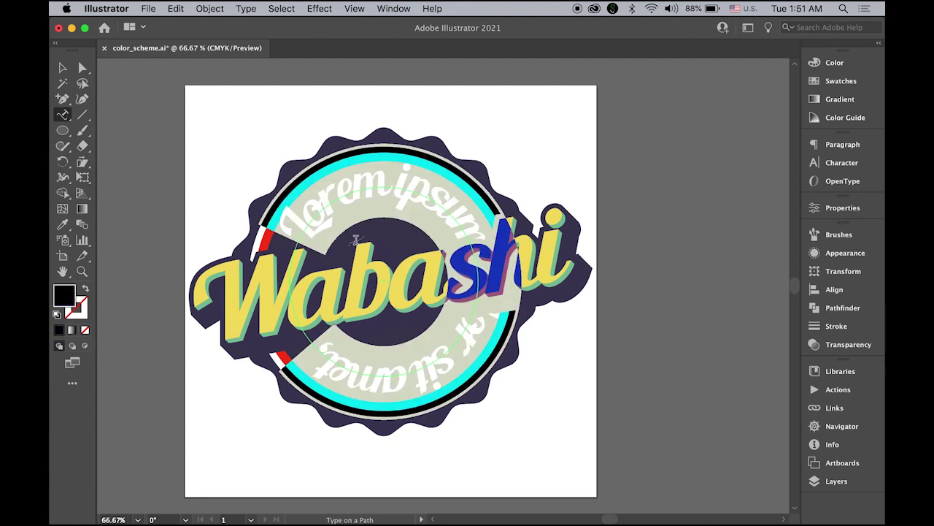
Set the curved placeholder text to 18 pt Copperplate Bold
click(850, 168)
click(711, 197)
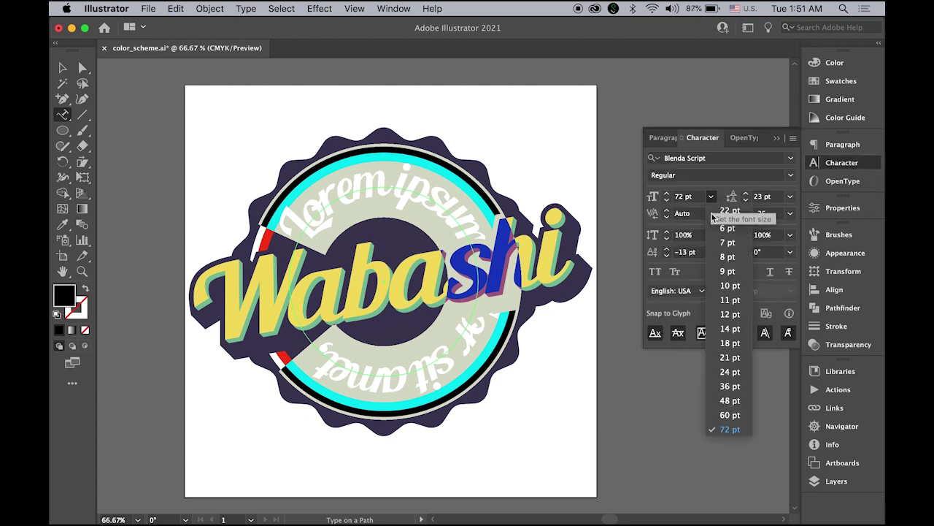
click(735, 348)
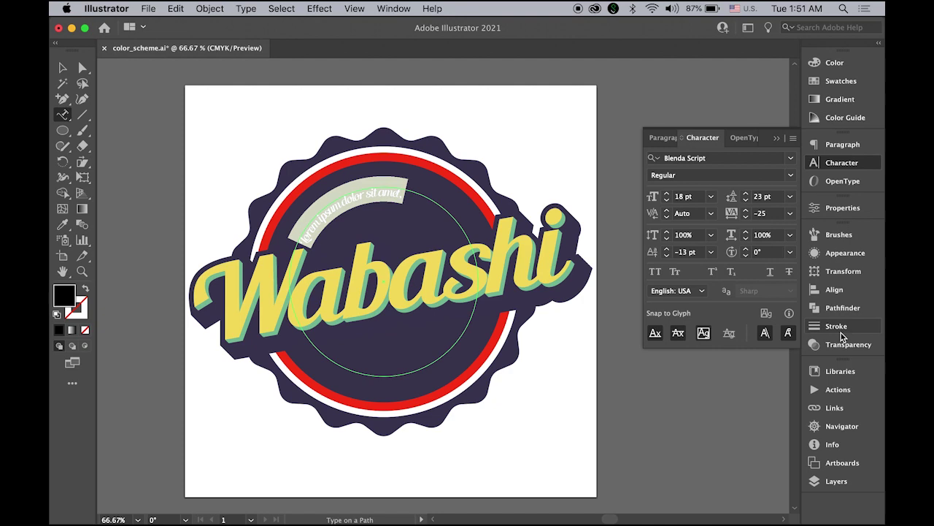
click(792, 160)
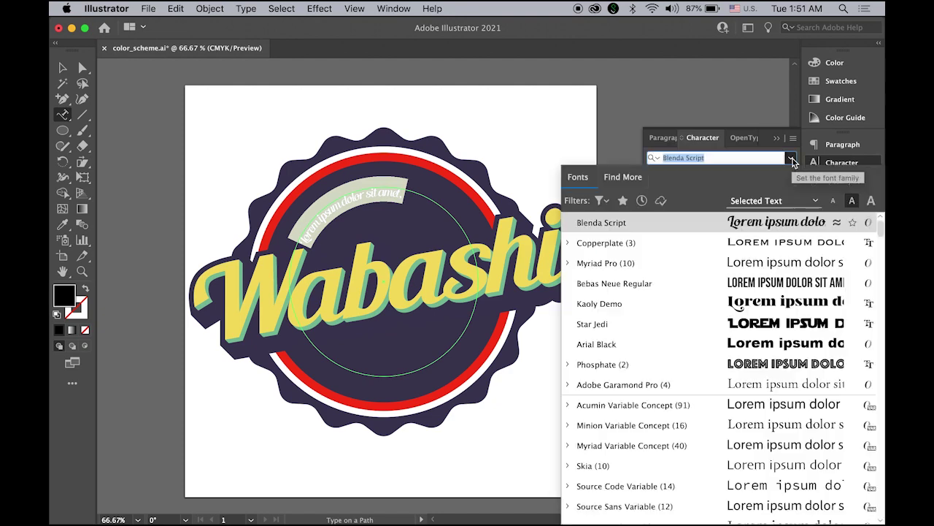
click(671, 250)
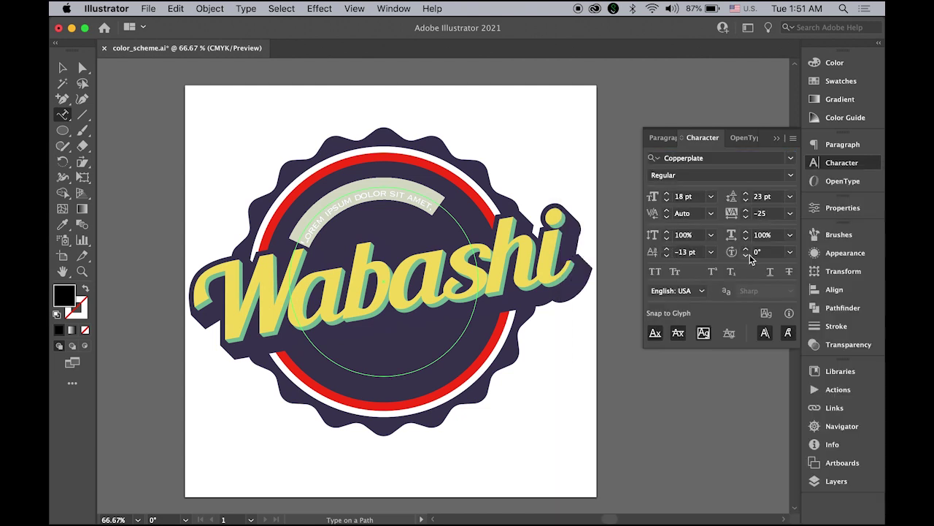
click(792, 179)
click(718, 216)
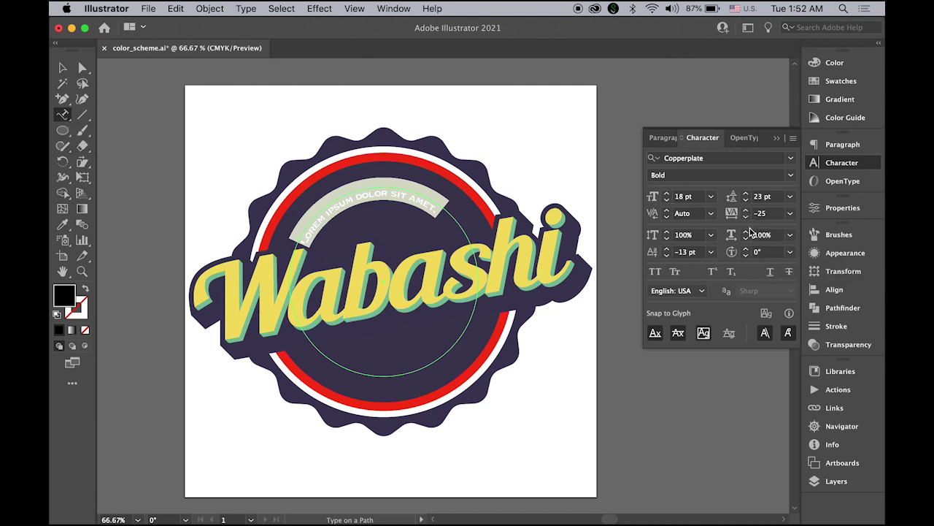
Set the curved text's tracking to 0 and its baseline shift to 0 pt
click(792, 214)
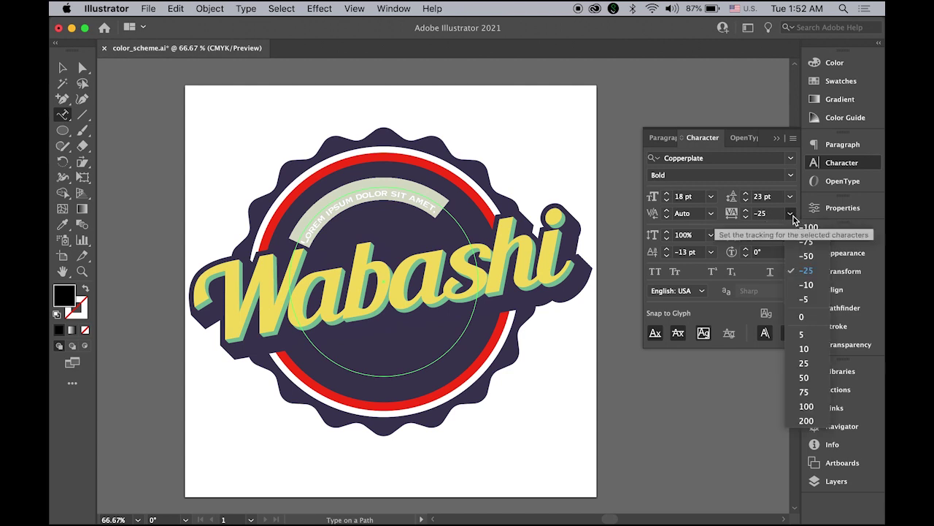
click(802, 319)
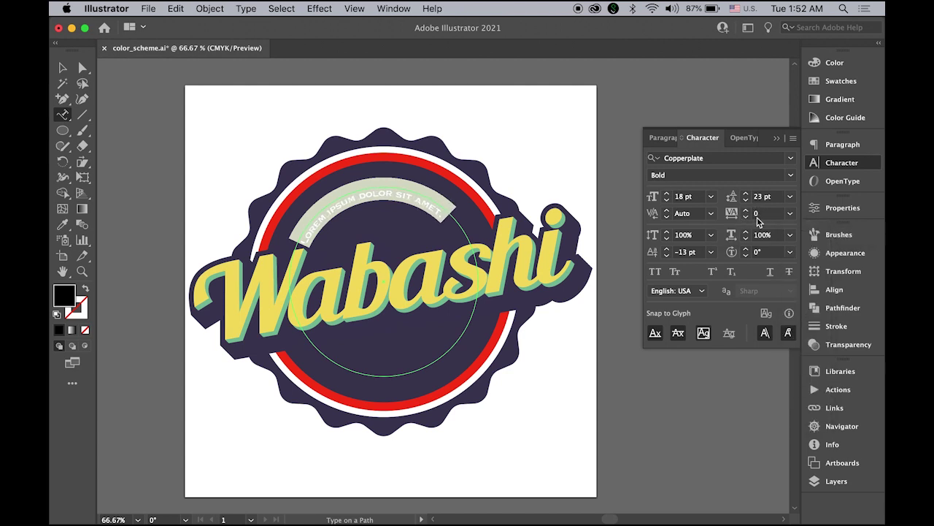
click(658, 249)
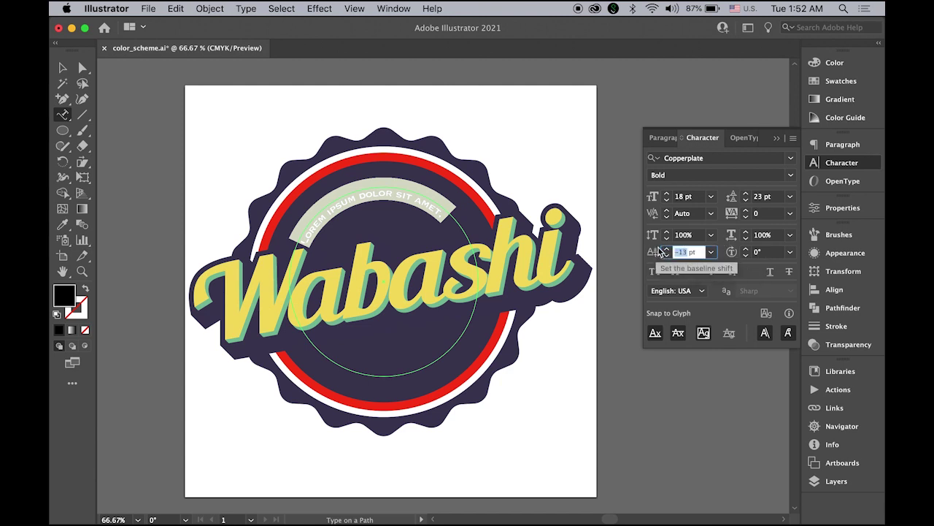
text(0)
key(Return)
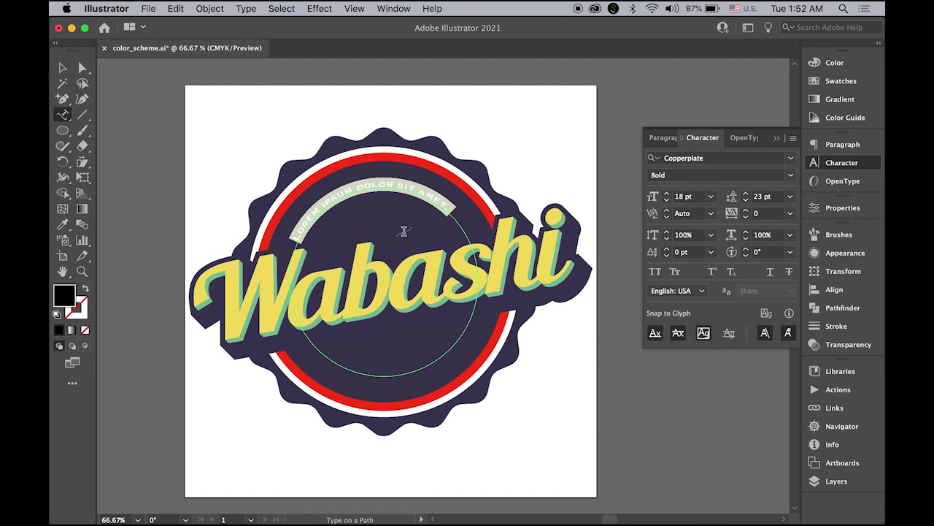
Replace the curved placeholder text with "Winery in Terre Haute, IN" and select it as an object
text(WINER)
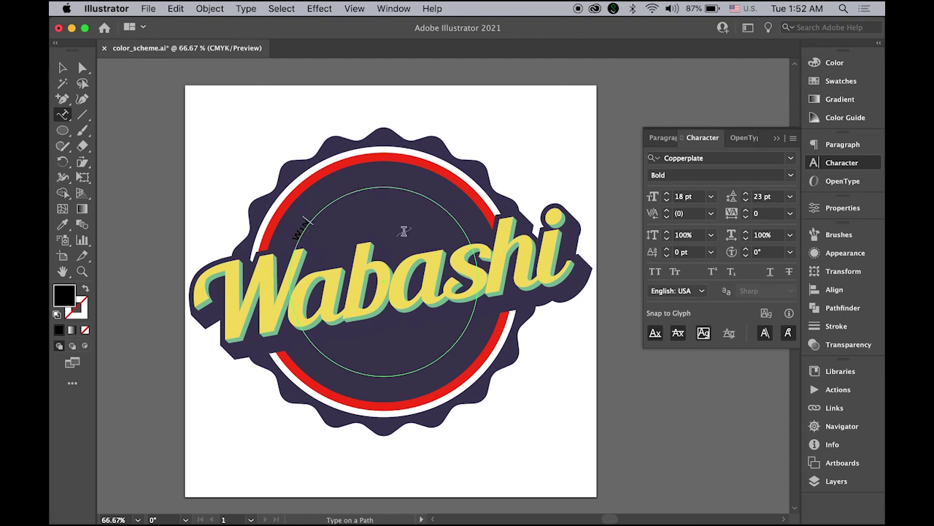
text(Y IN TERRE Haute, In)
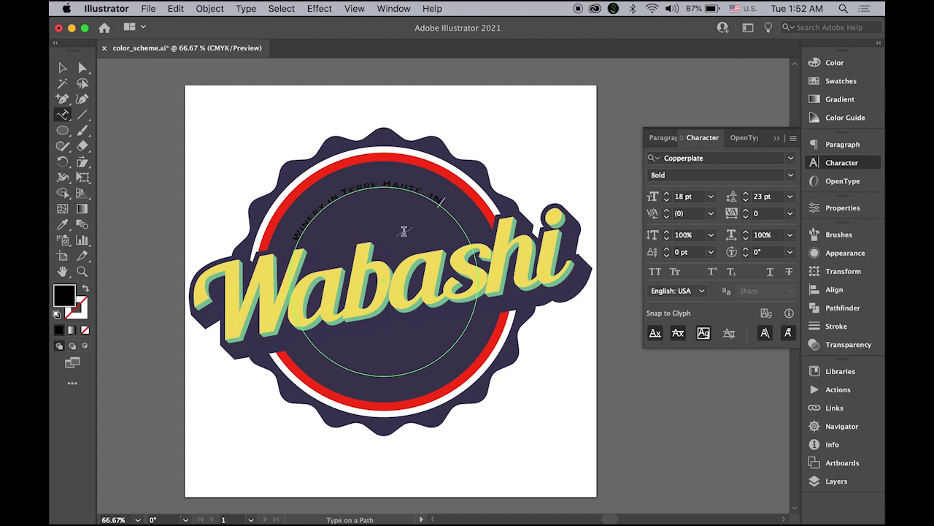
click(63, 68)
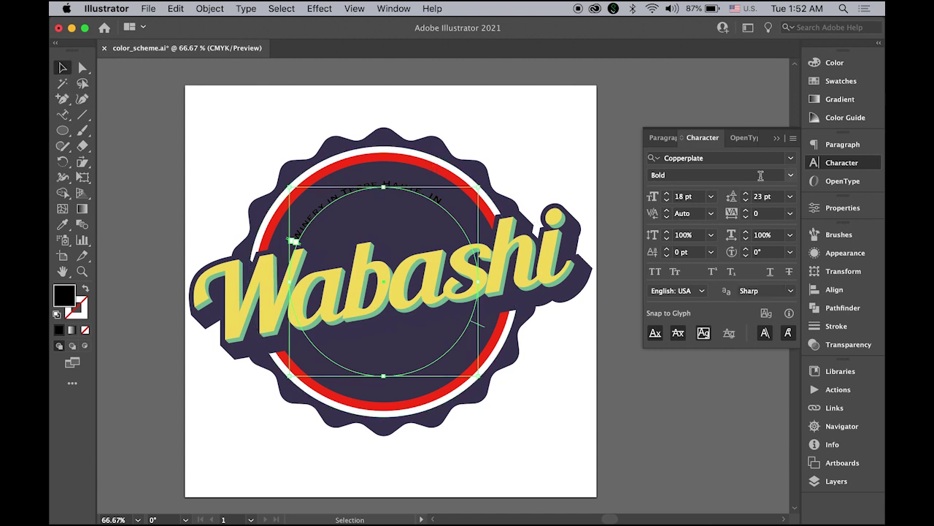
Recolor the curved "Winery in Terre Haute, IN" text with a near-white fill and set its size to 23 pt
click(837, 82)
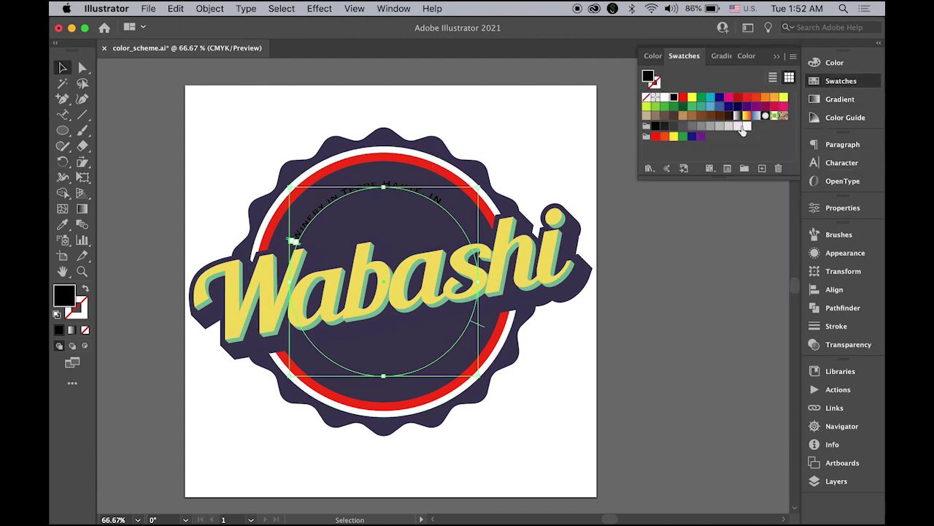
click(665, 97)
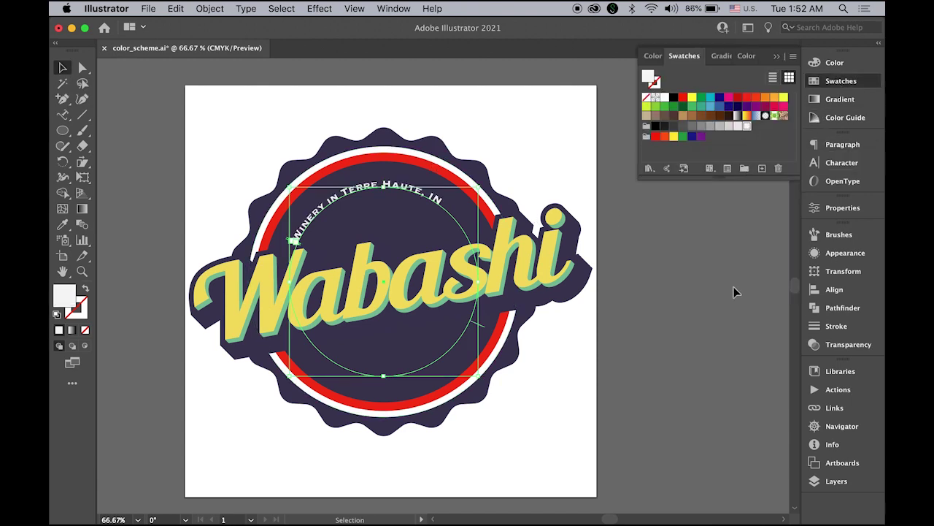
click(832, 164)
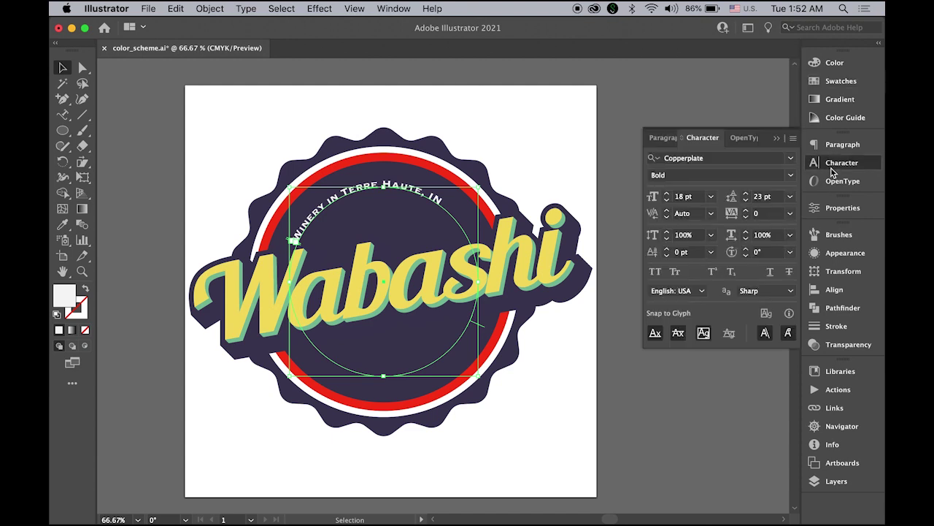
click(745, 193)
click(667, 193)
click(666, 194)
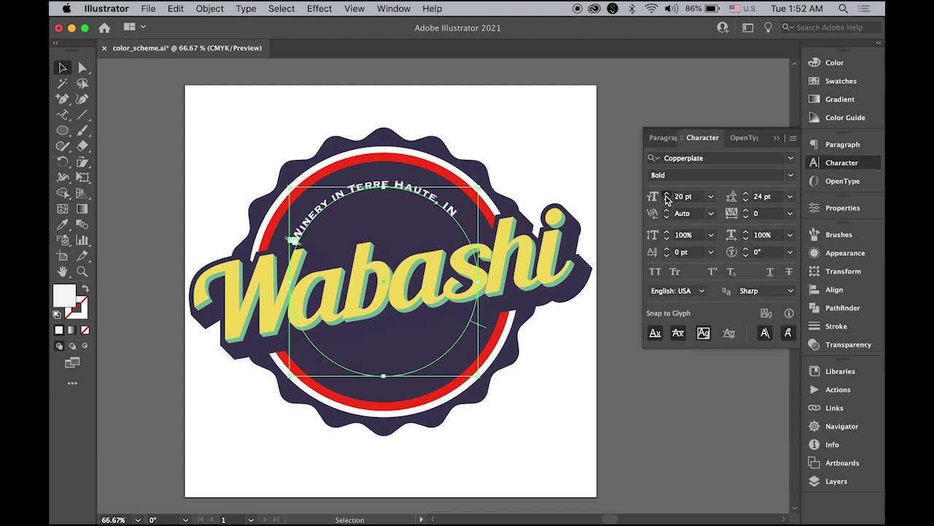
click(667, 193)
click(667, 194)
click(667, 194)
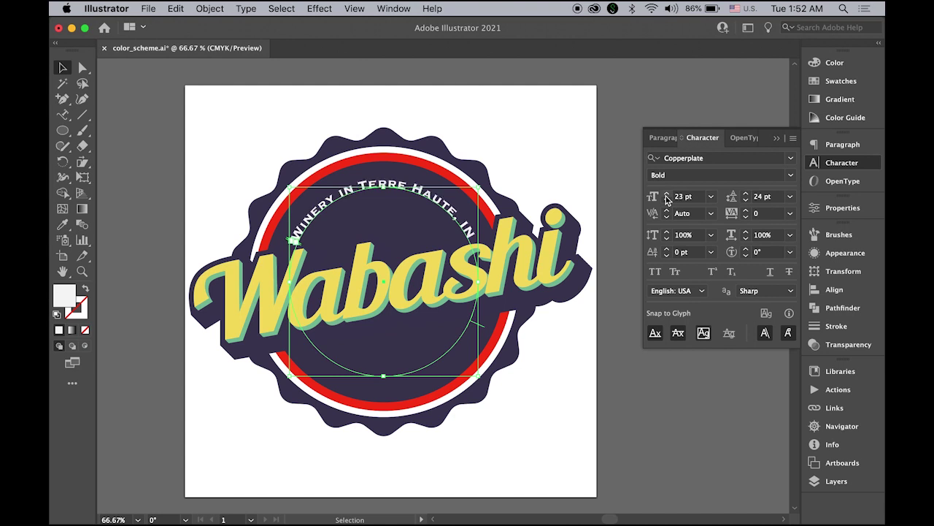
click(211, 96)
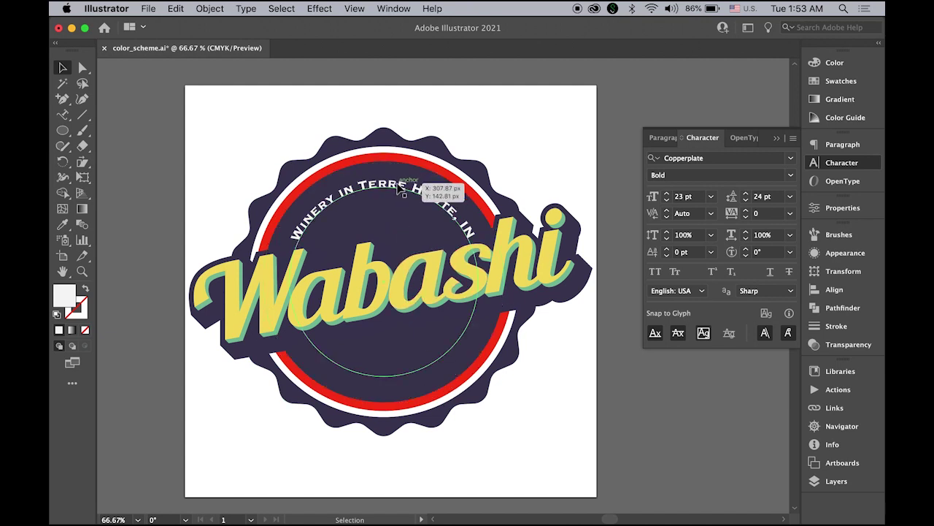
Duplicate the curved tagline, flipping the copy inside the circle and rotating it so it reads along the lower arc
click(399, 187)
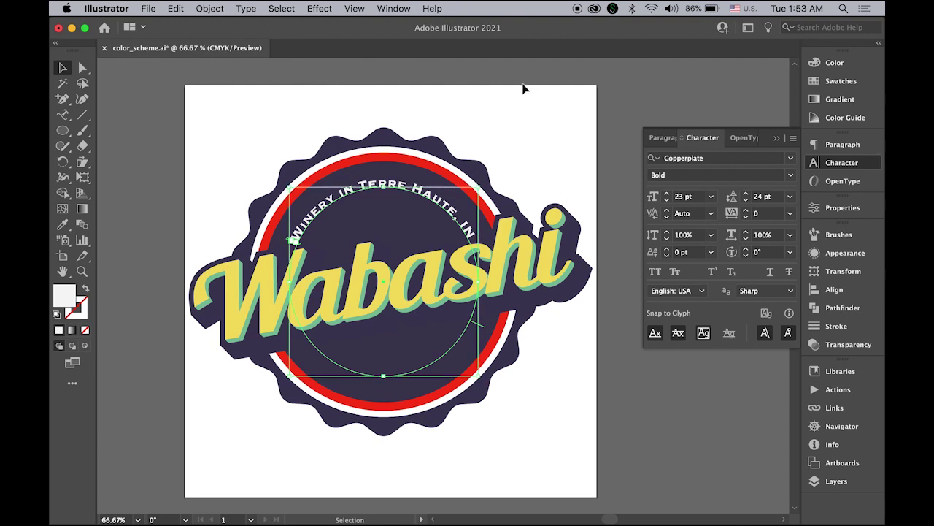
key(a)
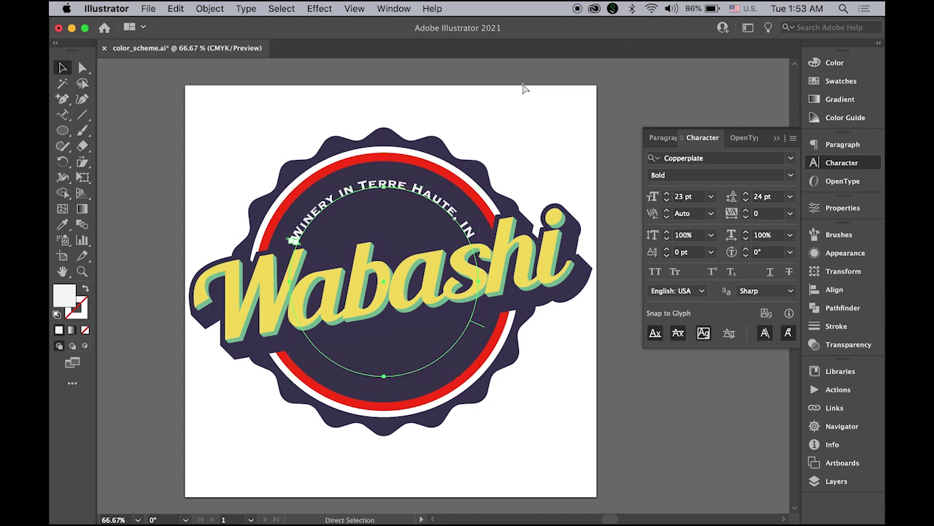
key(v)
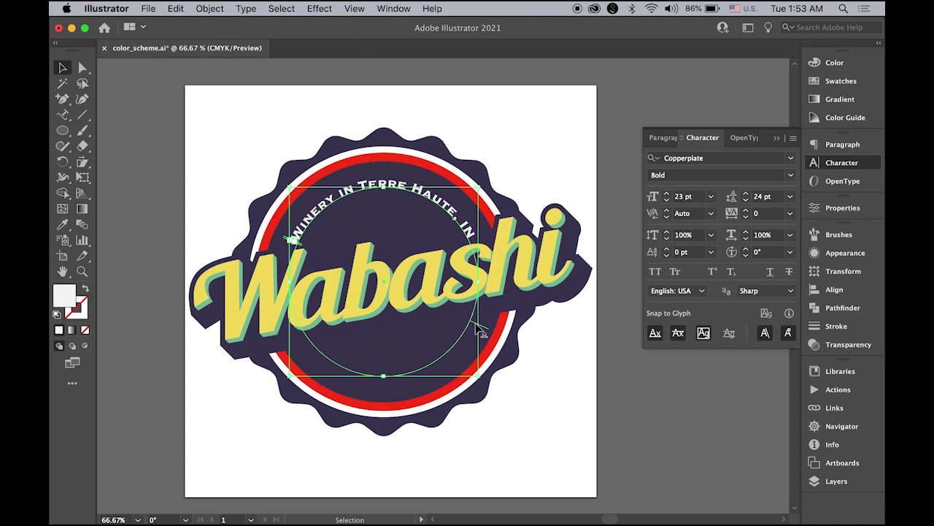
mouse_move(477, 327)
mouse_down()
mouse_move(468, 337)
mouse_move(472, 327)
mouse_up()
drag(475, 326, 461, 326)
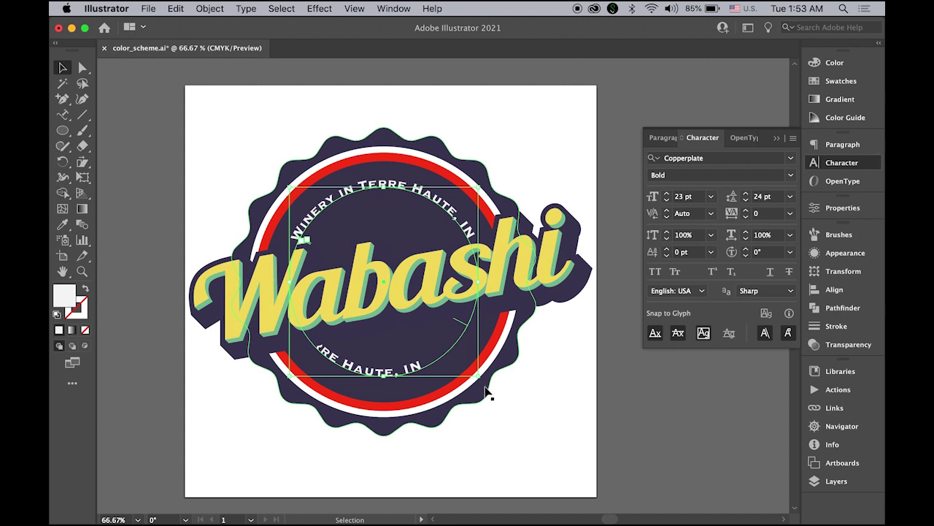
drag(483, 381, 541, 210)
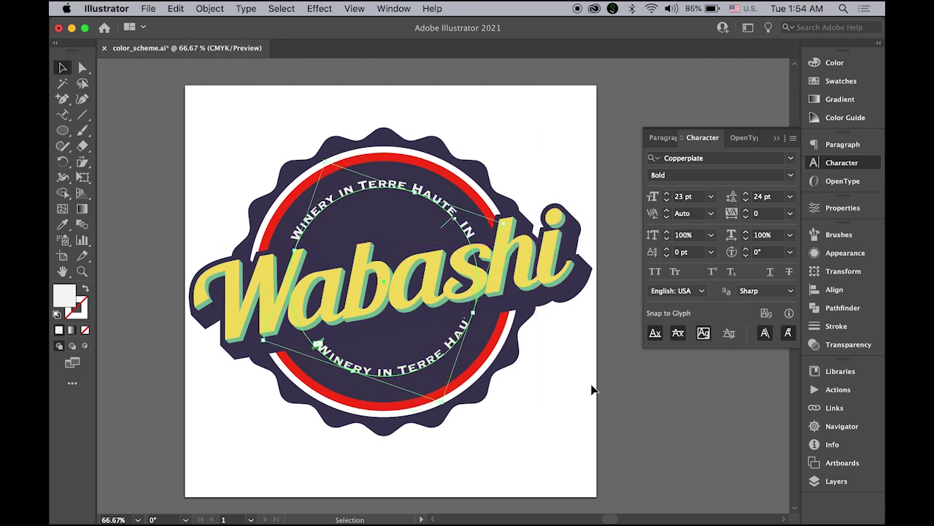
Replace the lower curved text with "Family Owned Since 1984" and select it as an object
click(62, 115)
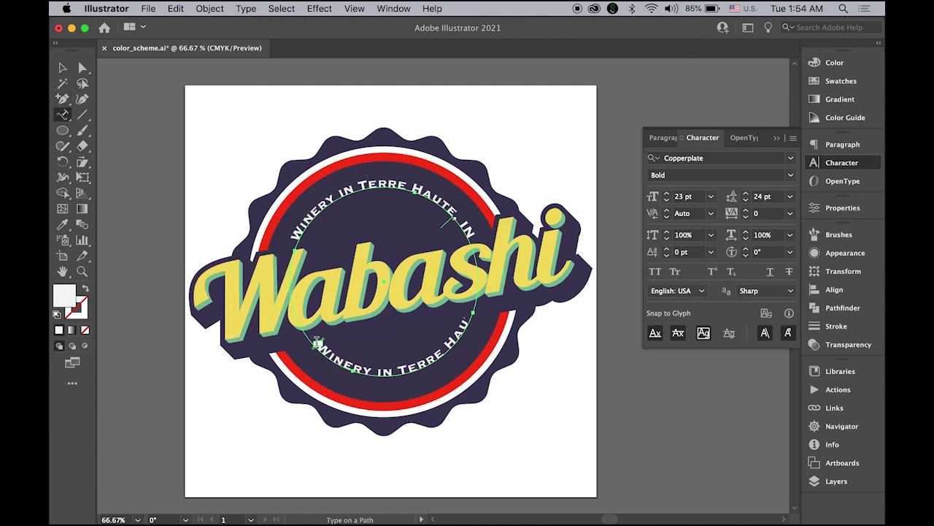
mouse_move(318, 344)
mouse_down()
mouse_move(353, 355)
mouse_move(325, 344)
mouse_up()
double_click(319, 347)
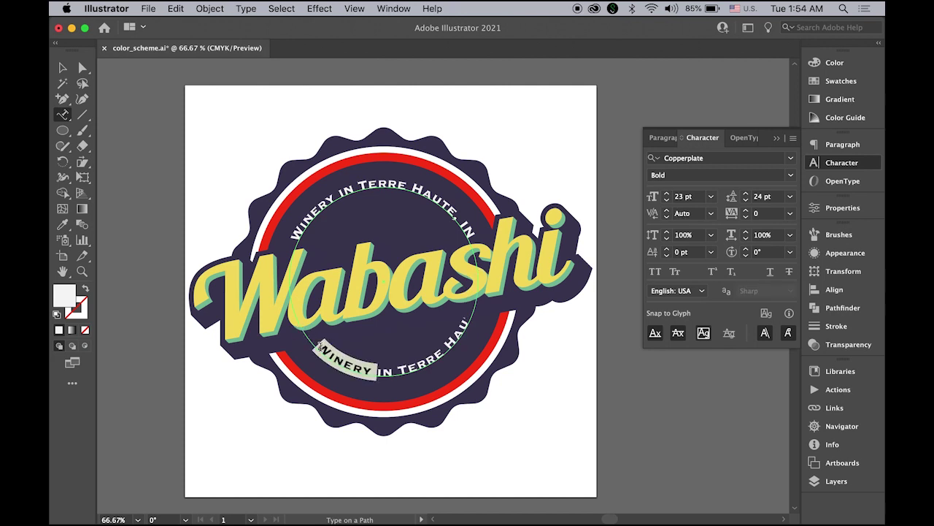
drag(319, 348, 474, 172)
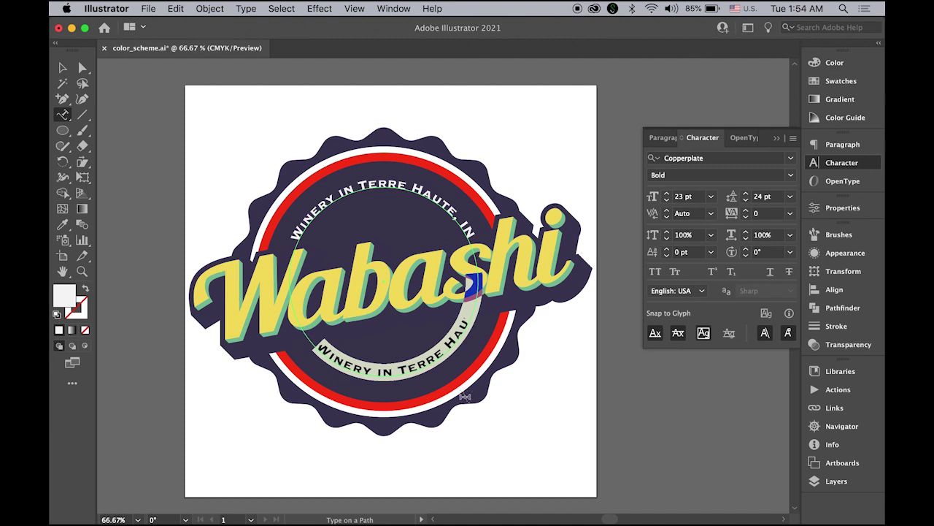
text(Family)
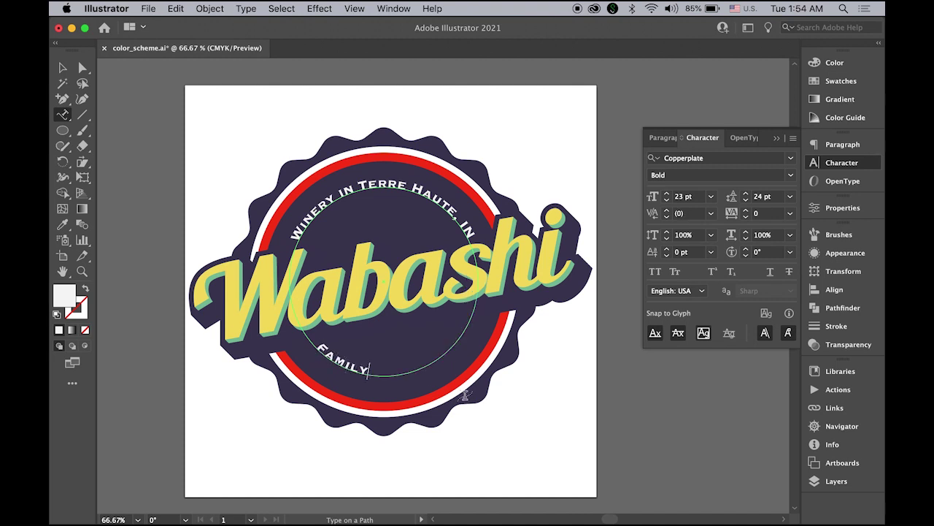
text( Owned)
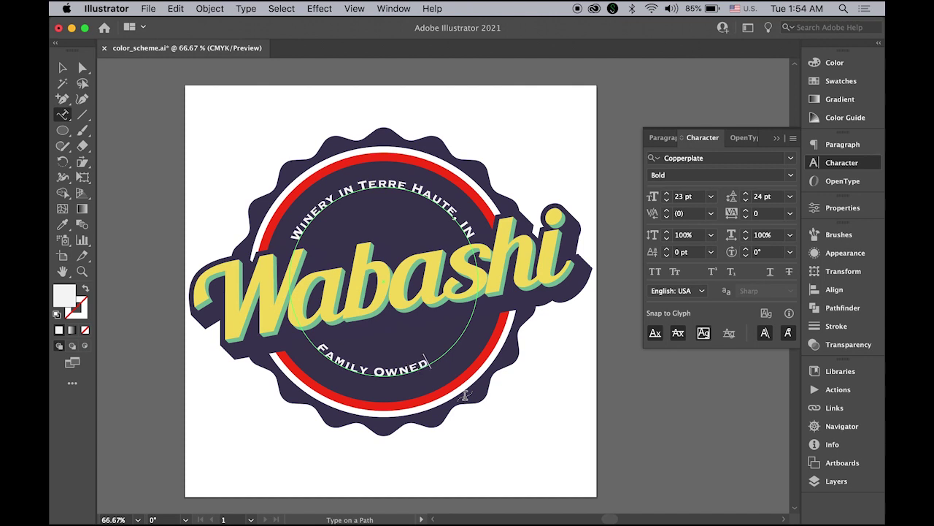
text( Since)
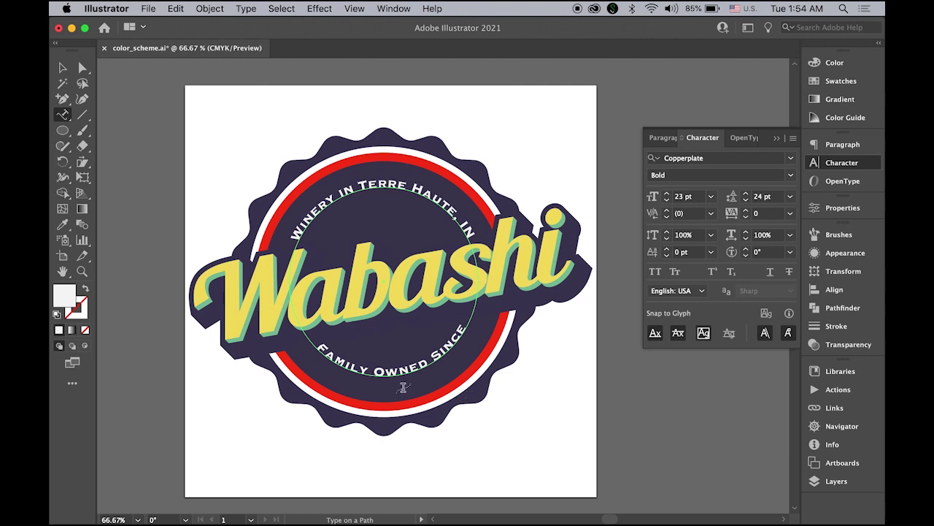
click(63, 68)
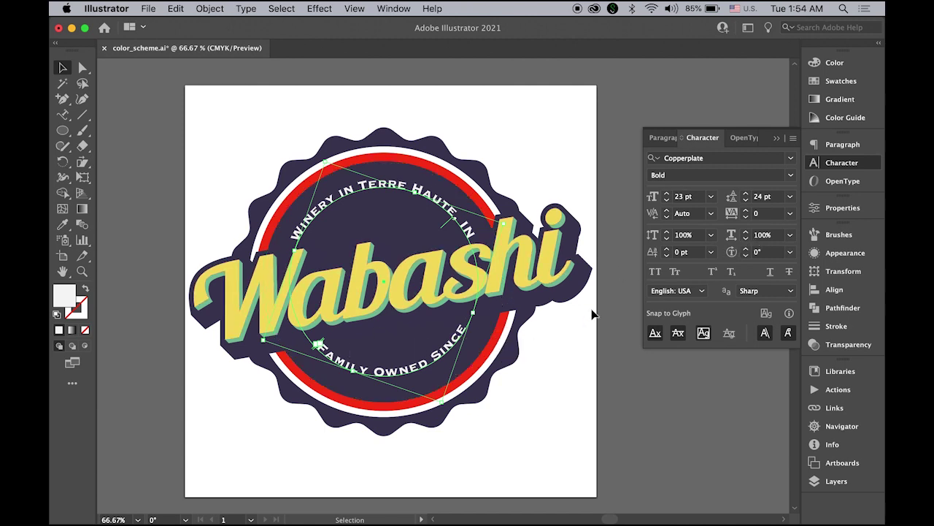
Set the lower curved text's baseline shift to -13 pt
click(667, 254)
click(667, 255)
click(667, 254)
click(667, 255)
click(667, 255)
click(666, 255)
click(667, 255)
click(667, 255)
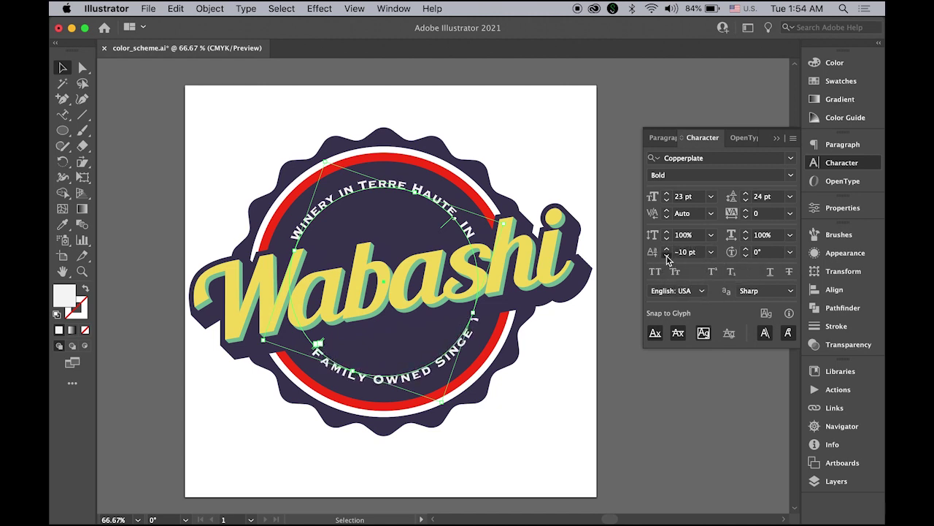
click(666, 255)
click(666, 255)
click(666, 255)
click(666, 255)
click(666, 254)
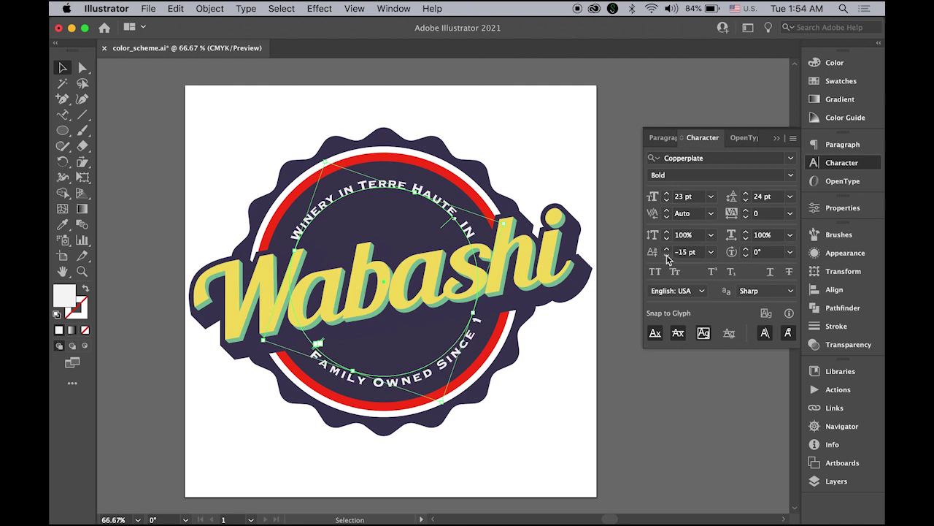
click(666, 249)
click(666, 249)
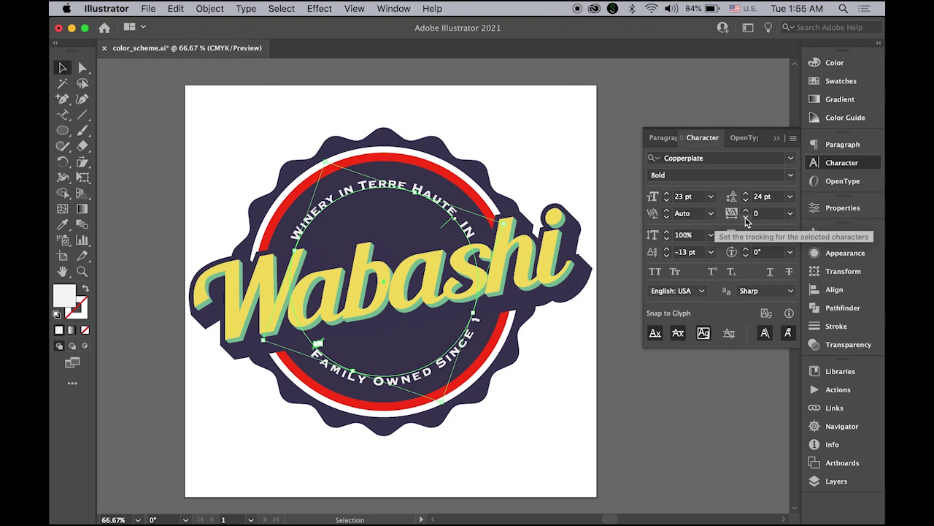
Tighten the lower curved text's tracking to -94 so the full year fits, and deselect it
click(746, 218)
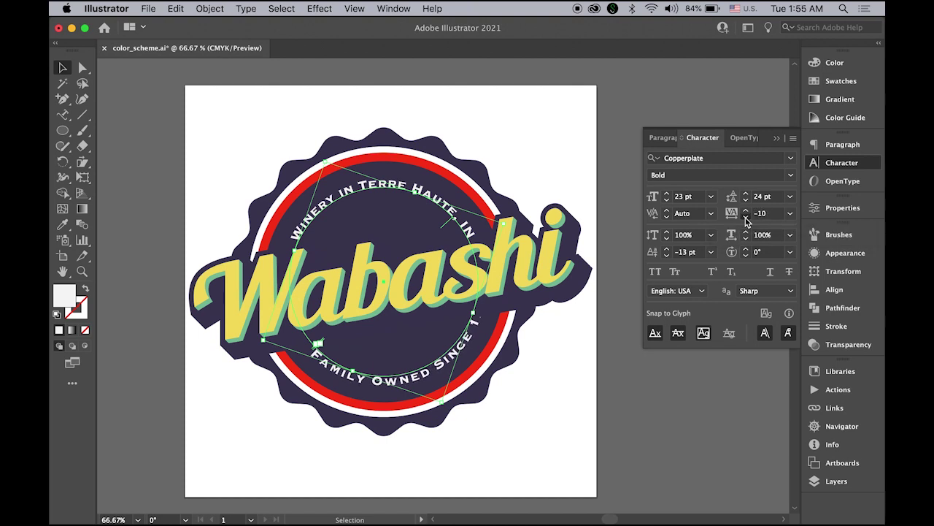
click(745, 218)
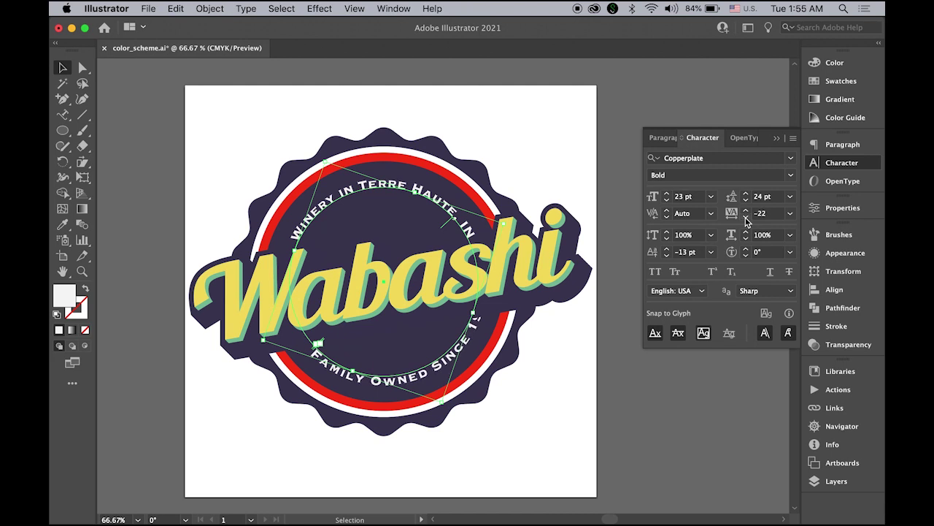
click(745, 217)
click(745, 218)
click(745, 217)
click(746, 218)
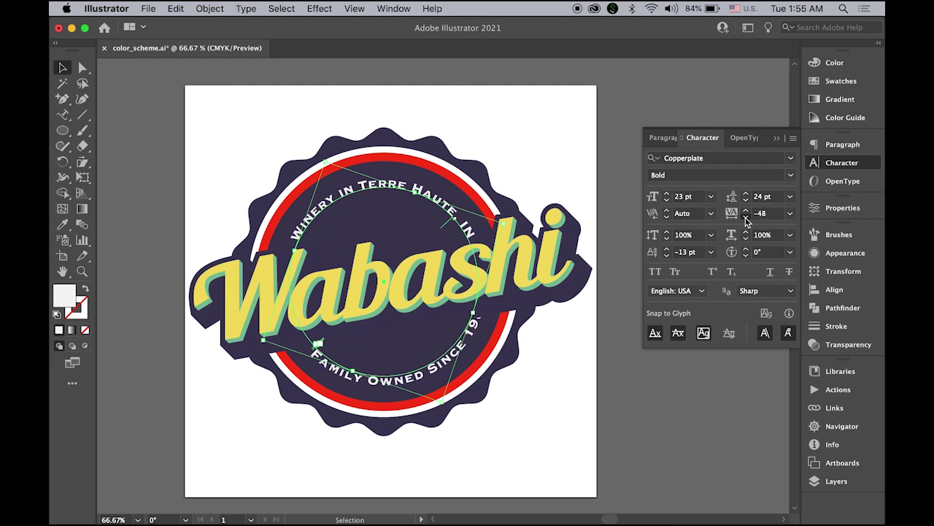
click(745, 217)
click(746, 218)
click(746, 218)
click(746, 218)
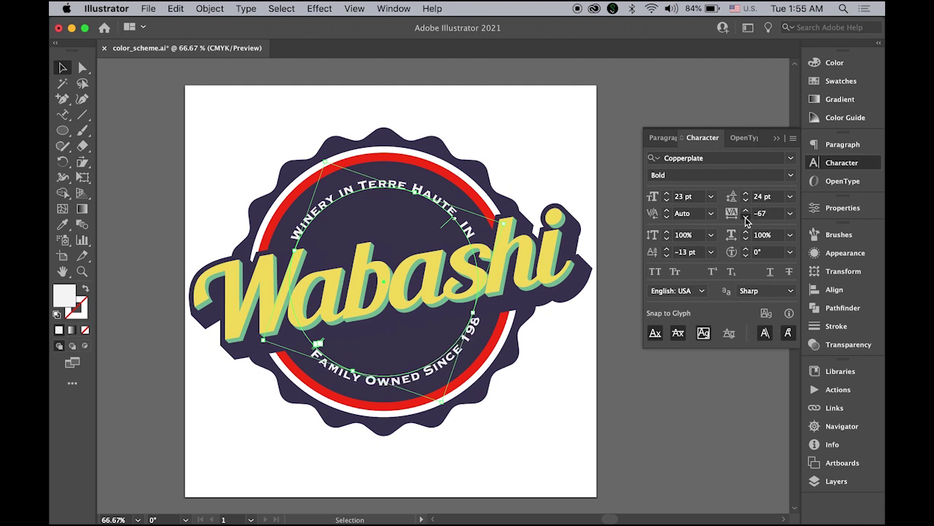
click(745, 218)
click(746, 218)
click(745, 218)
click(745, 218)
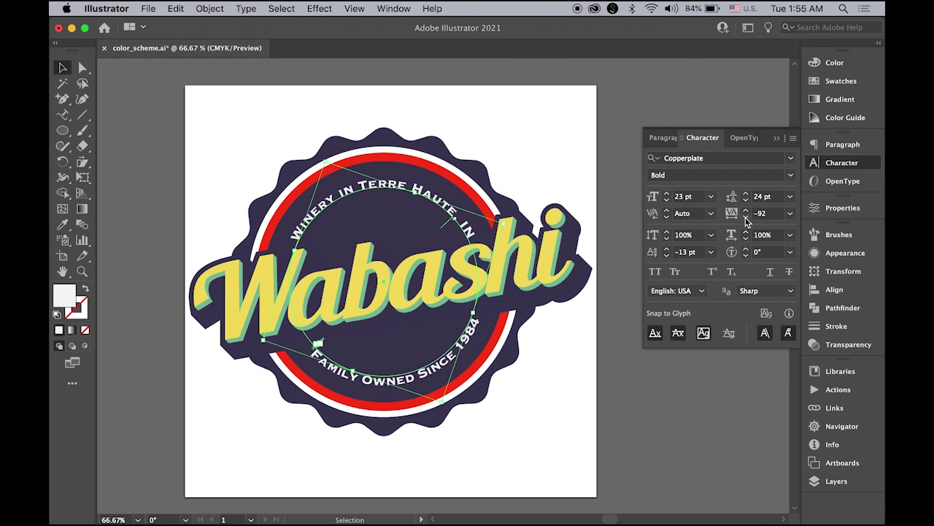
click(746, 218)
click(745, 218)
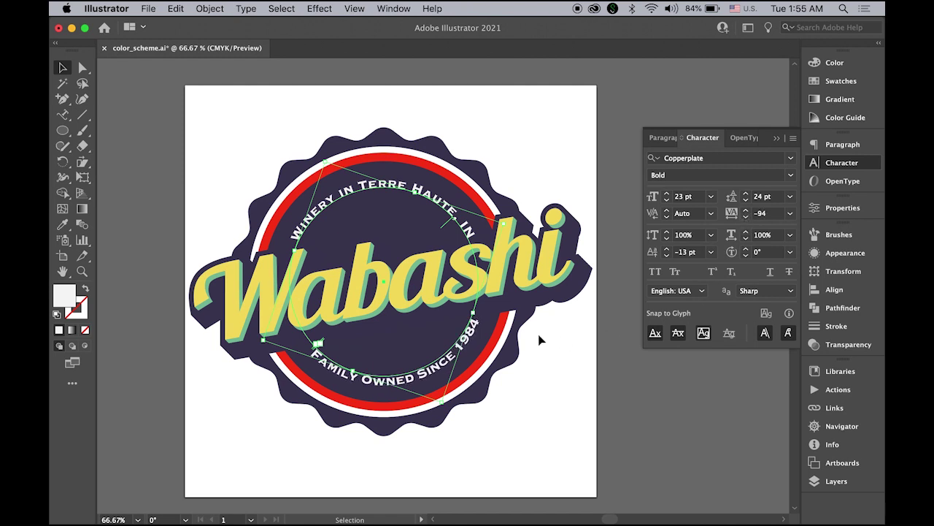
click(63, 67)
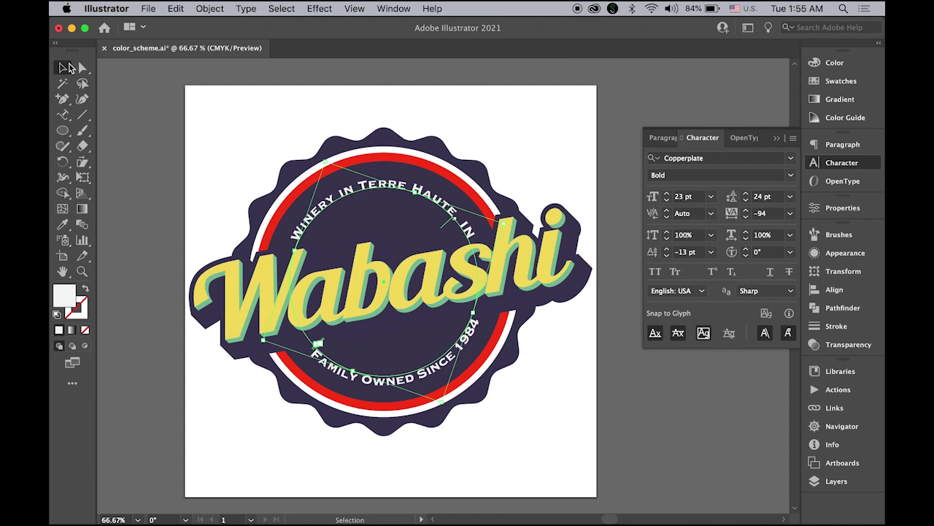
click(141, 81)
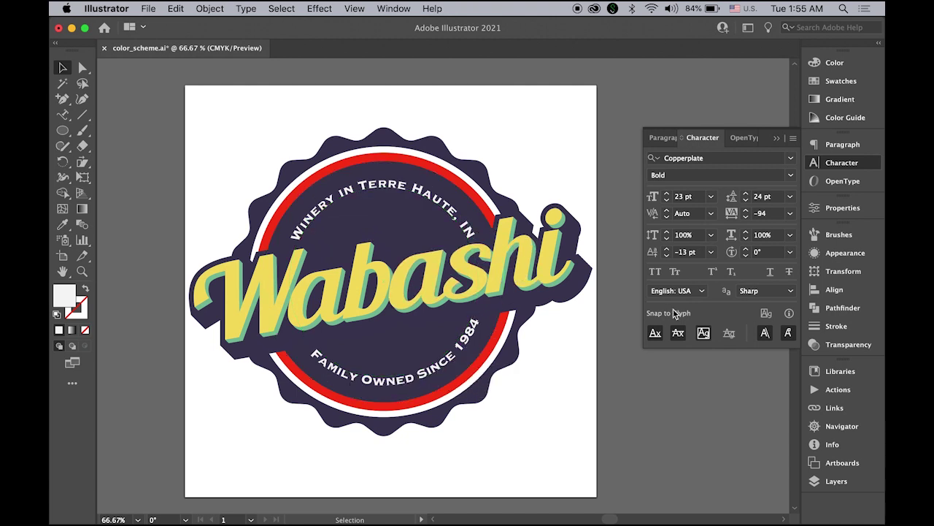
click(776, 139)
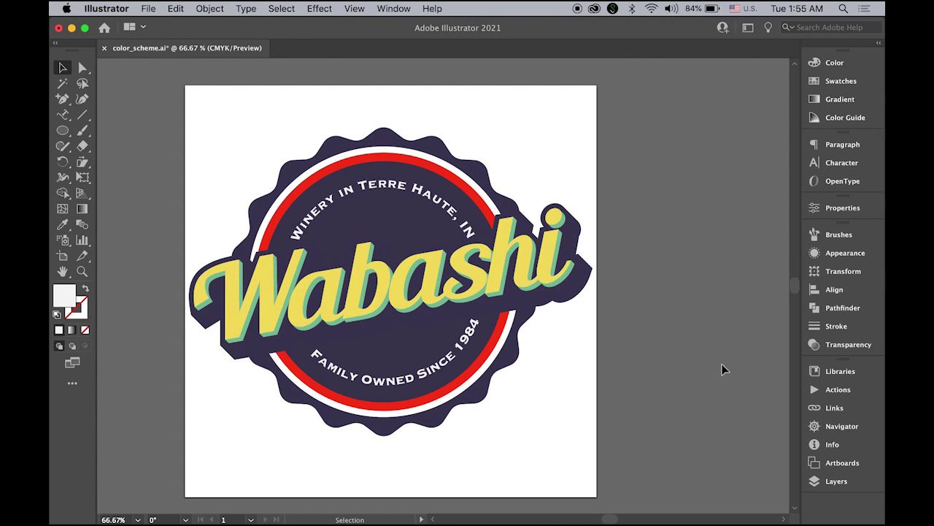
Convert the lower and upper curved taglines to outlines
click(389, 187)
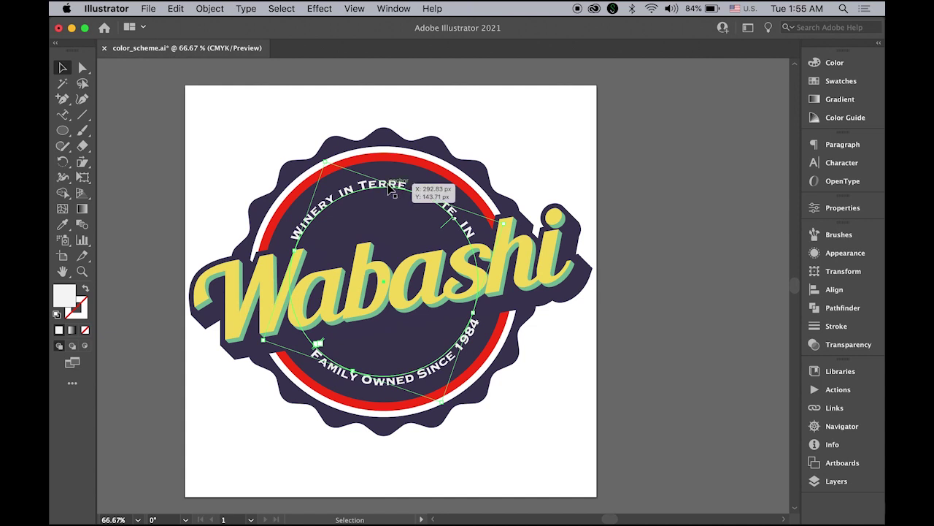
click(246, 8)
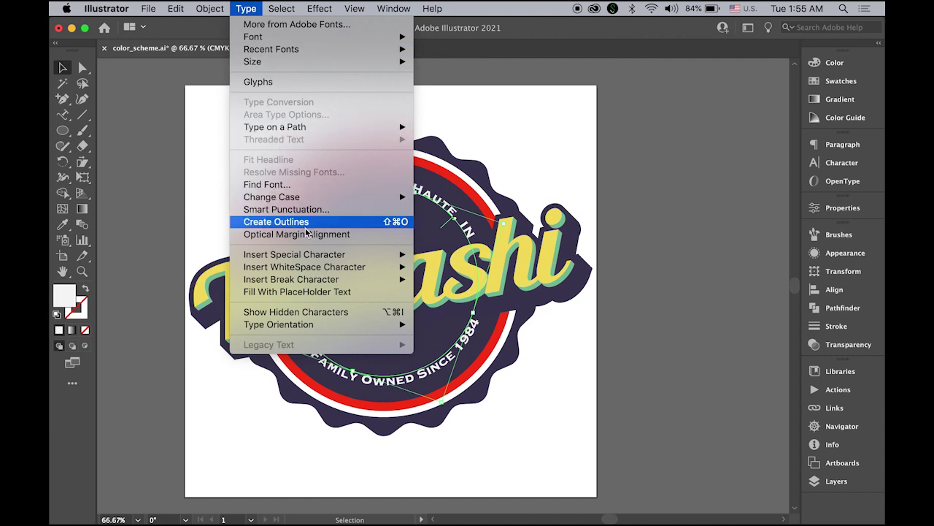
click(307, 222)
click(397, 194)
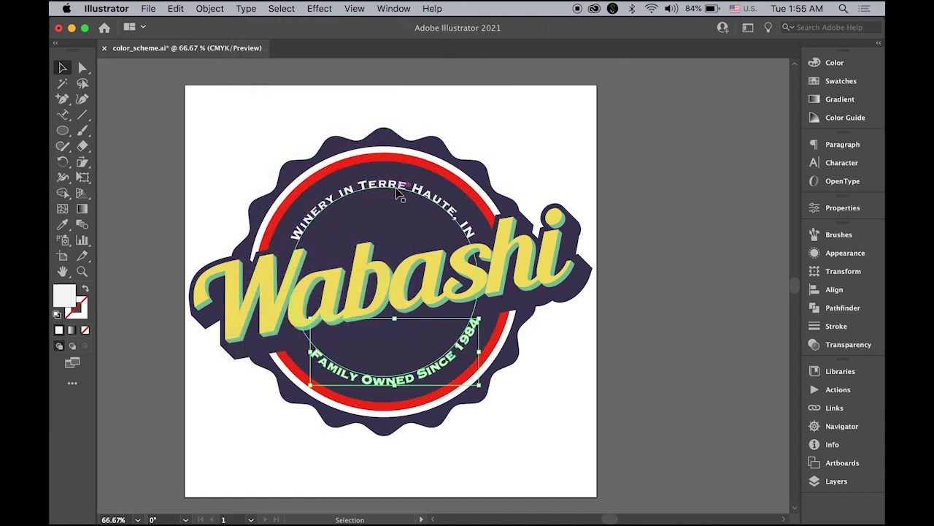
click(246, 8)
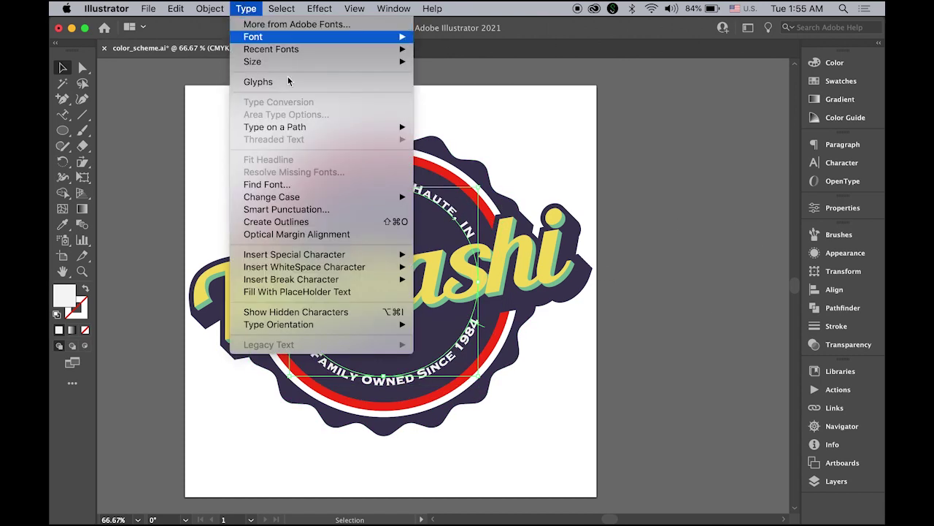
click(346, 222)
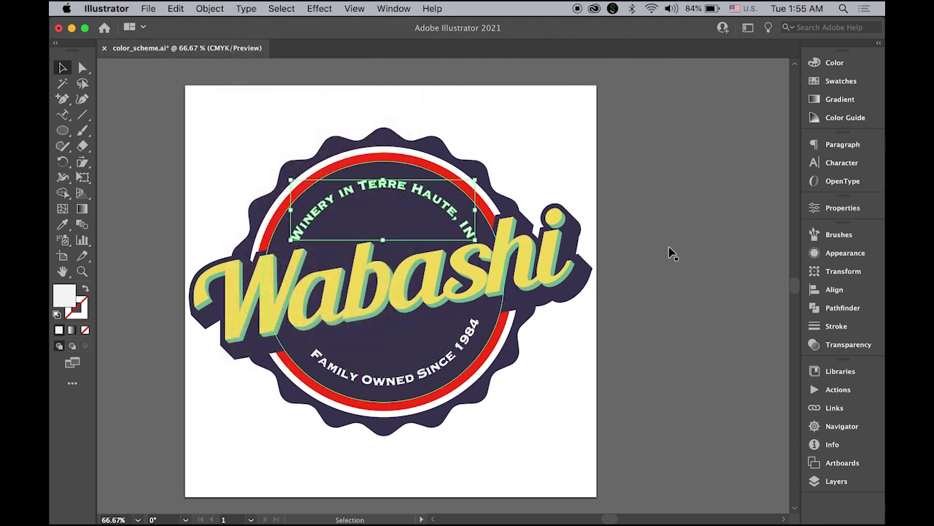
Toggle the visibility of the lettering layer and the badge layer in turn to check how the artwork is separated
click(669, 252)
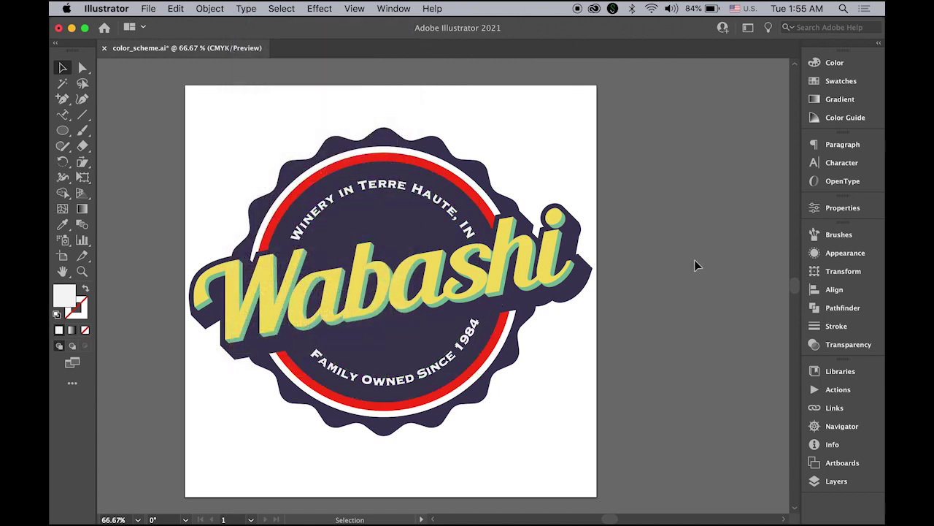
click(833, 482)
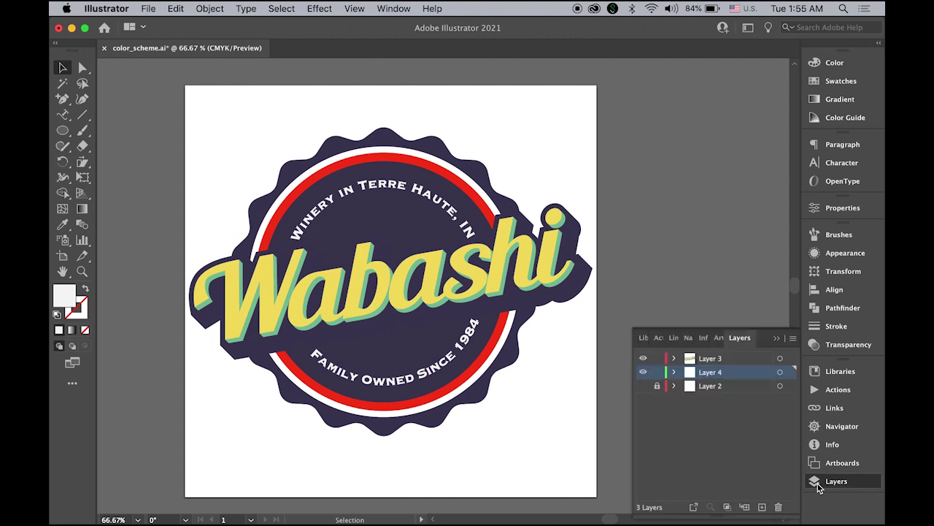
click(644, 359)
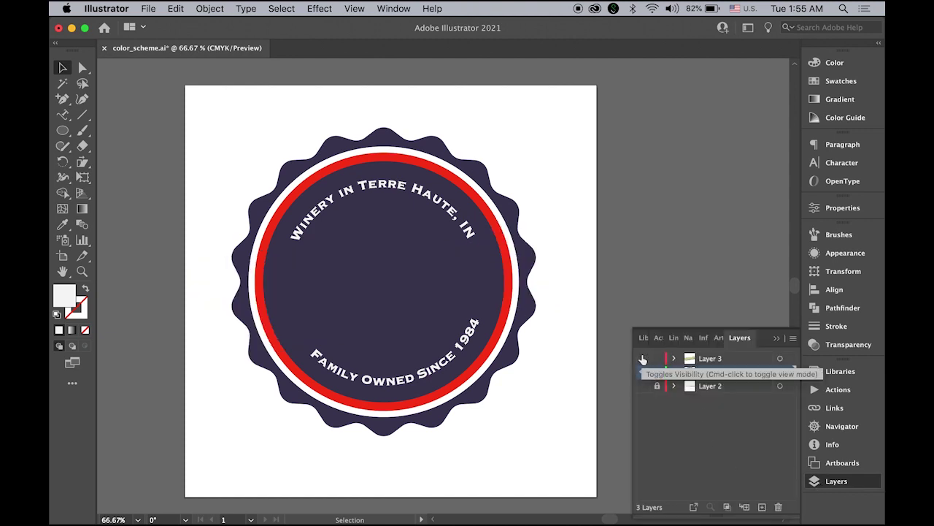
click(643, 358)
click(643, 373)
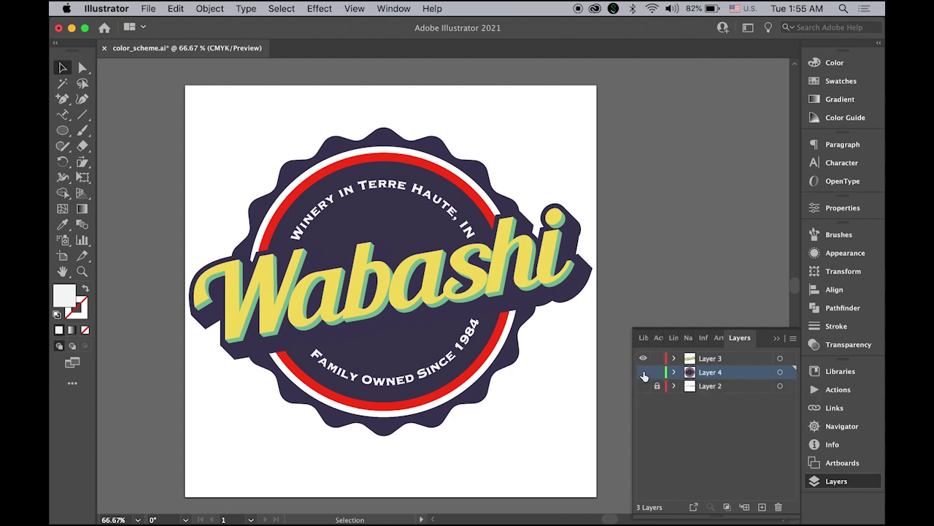
click(643, 373)
click(644, 358)
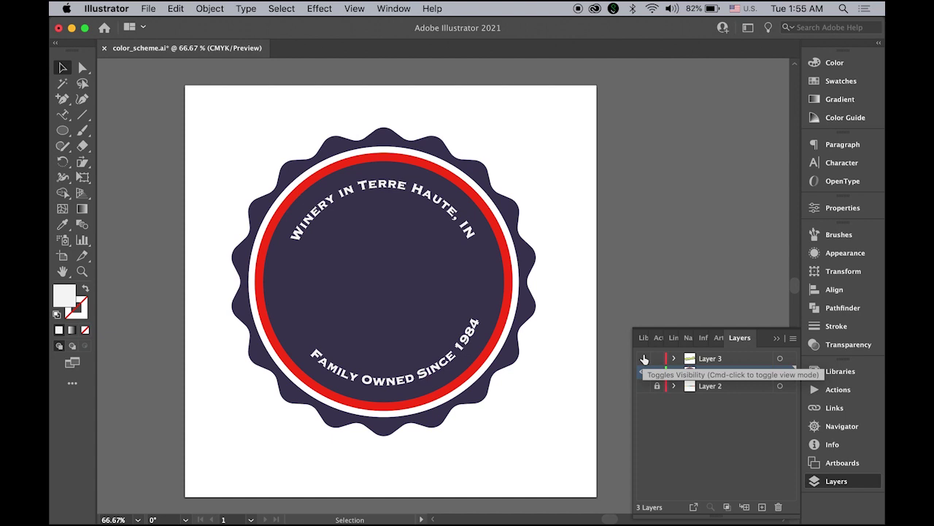
click(644, 359)
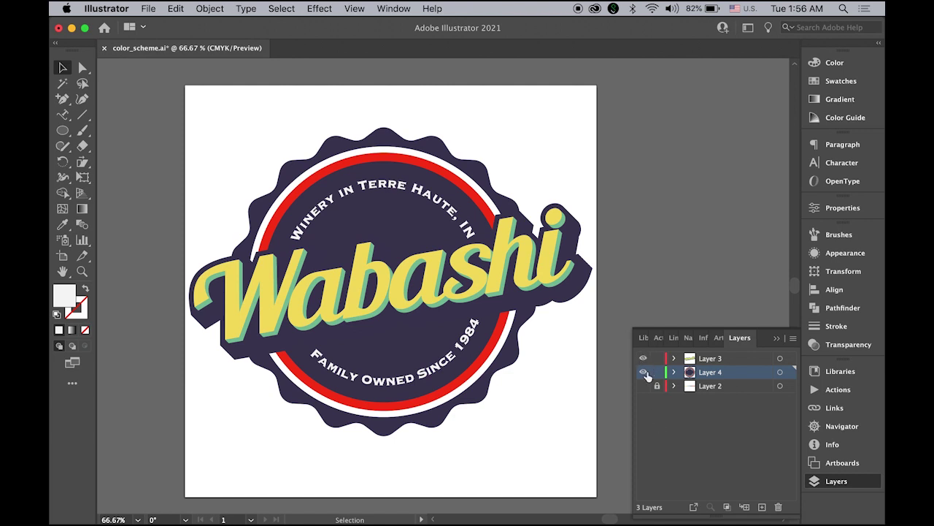
Hide the badge layer and export the Wabashi lettering for the web as a transparent PNG-24 named title.png, replacing the existing file
click(643, 373)
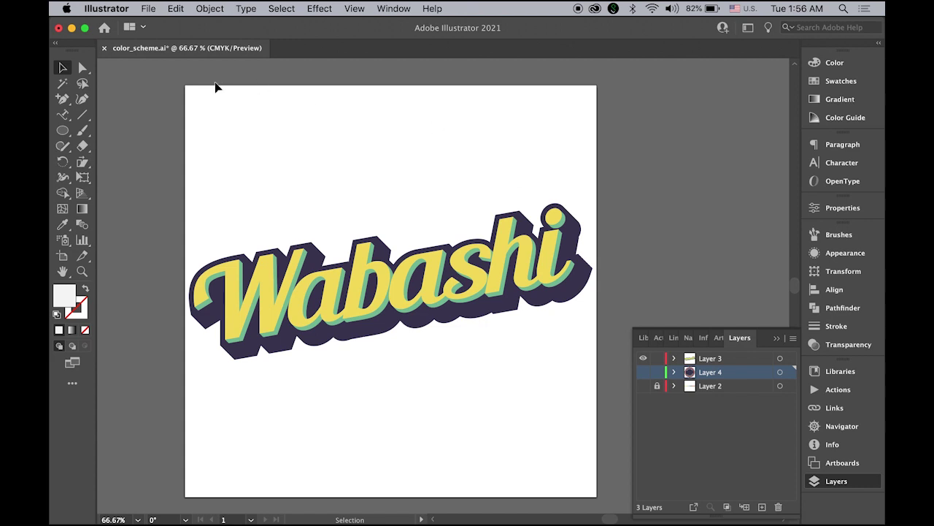
click(145, 8)
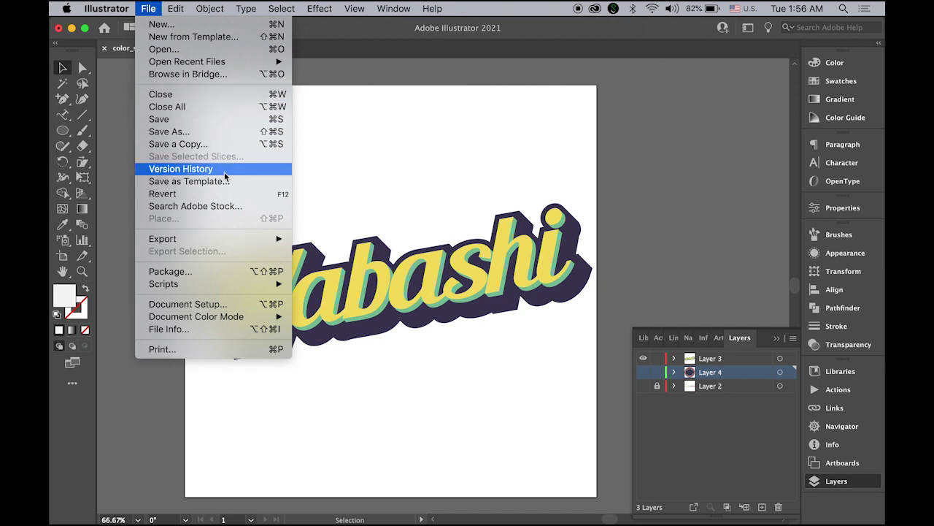
mouse_move(238, 239)
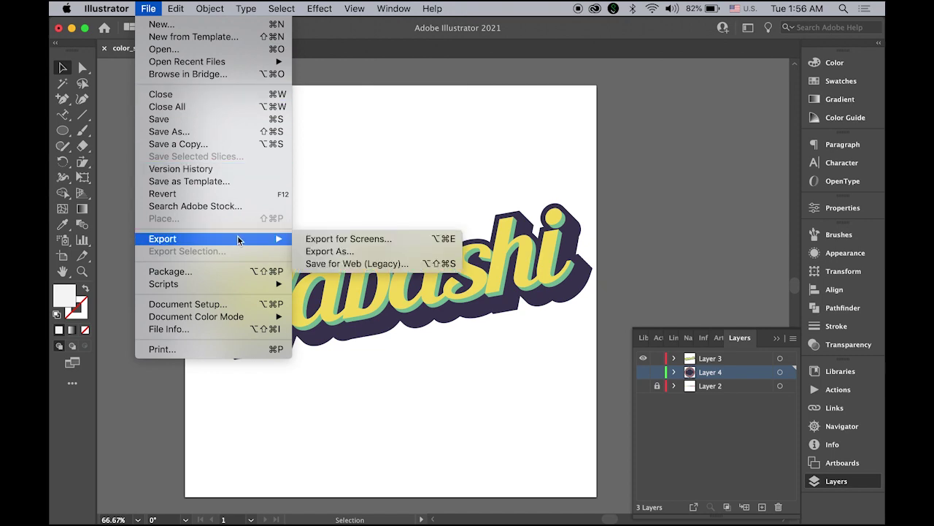
click(358, 263)
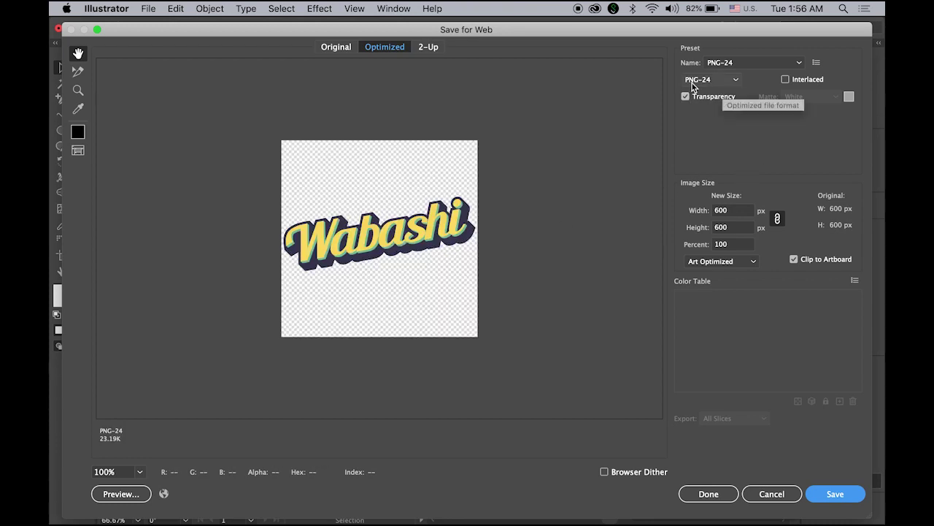
click(852, 496)
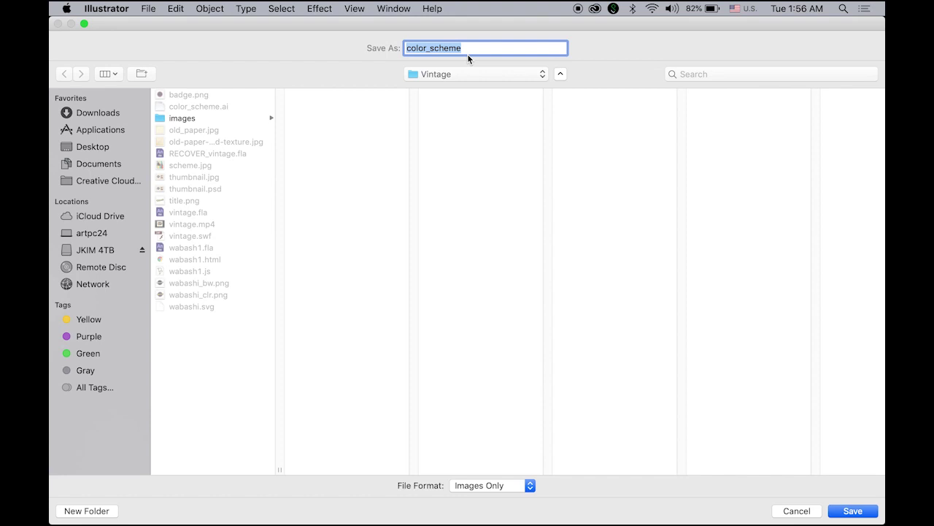
text(title)
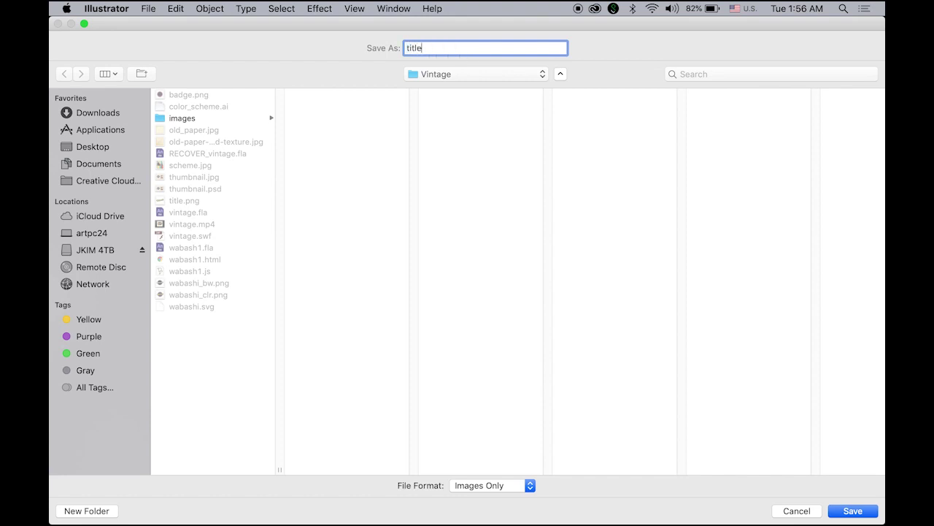
text(.png)
click(866, 516)
click(557, 106)
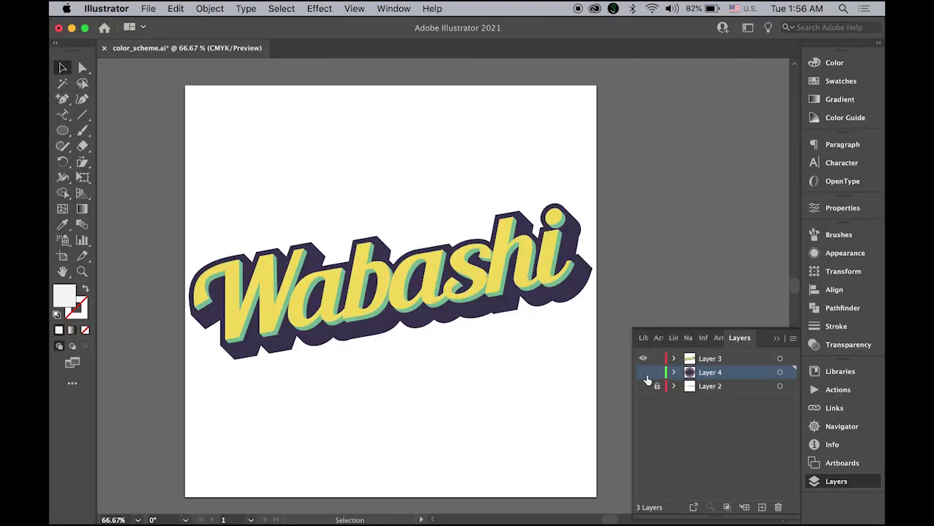
Export only the badge layer for the web as a transparent PNG-24 named badge.png, replacing the existing file, and show the lettering layer again
click(643, 371)
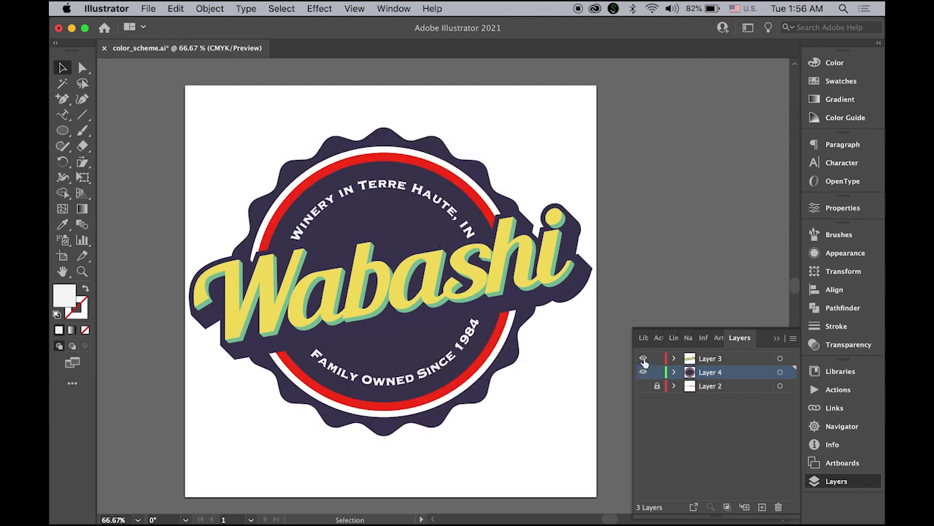
click(643, 358)
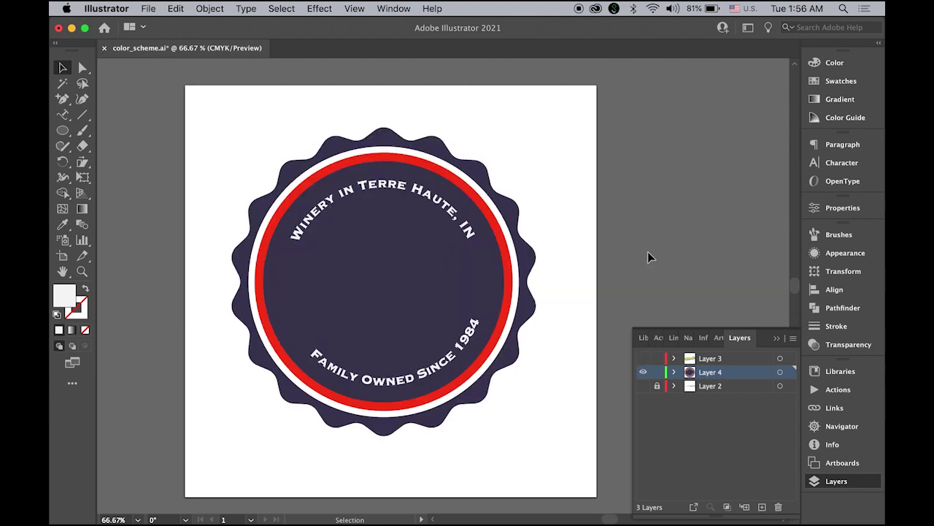
click(151, 8)
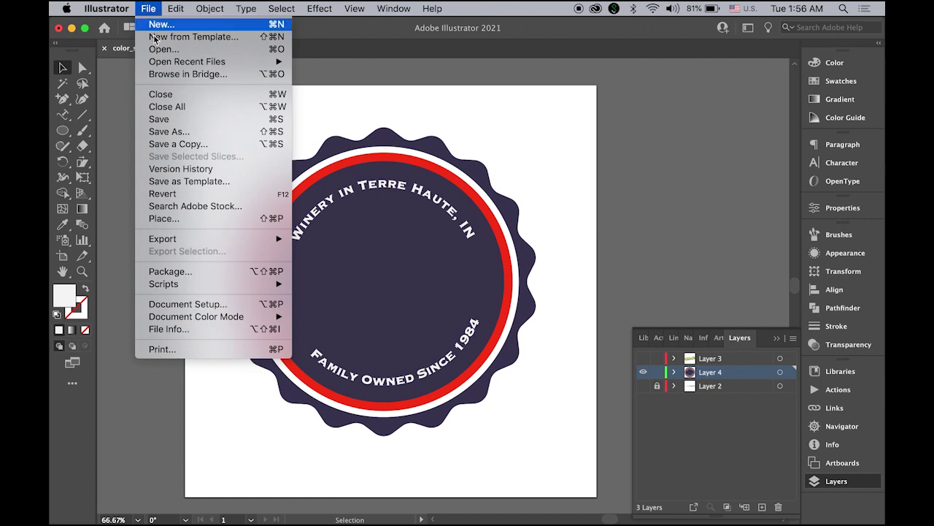
mouse_move(209, 239)
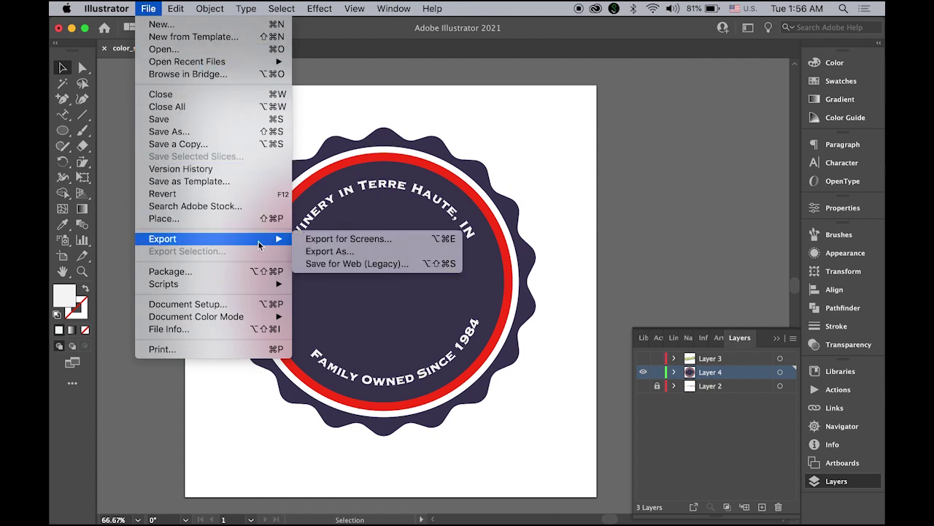
click(340, 270)
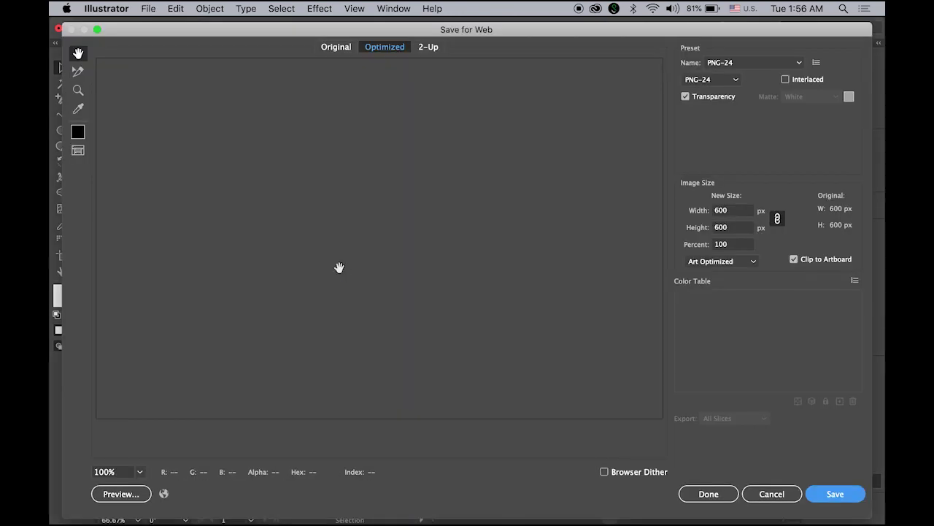
click(836, 495)
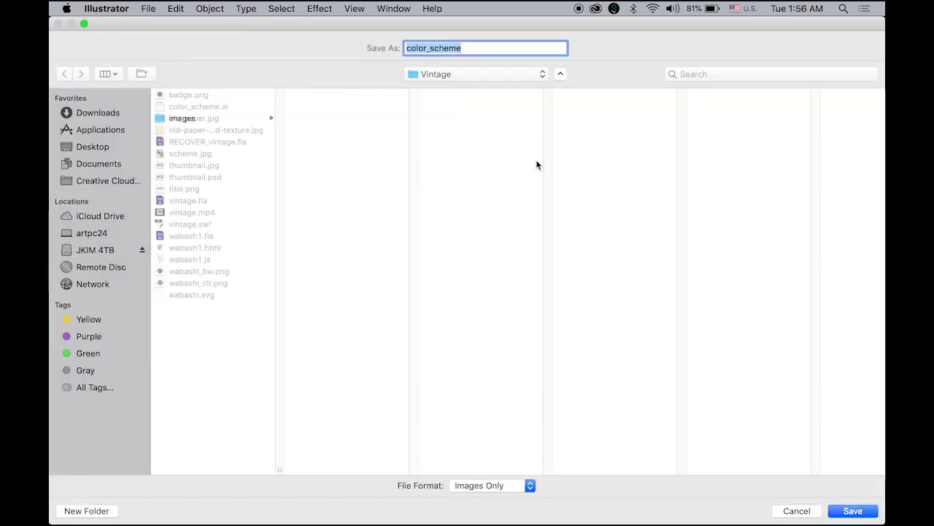
text(badge.png)
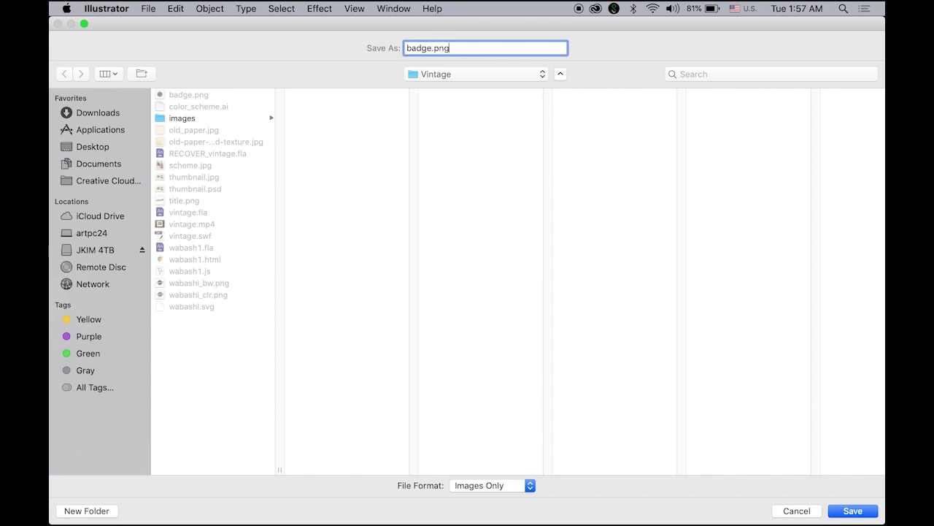
click(860, 510)
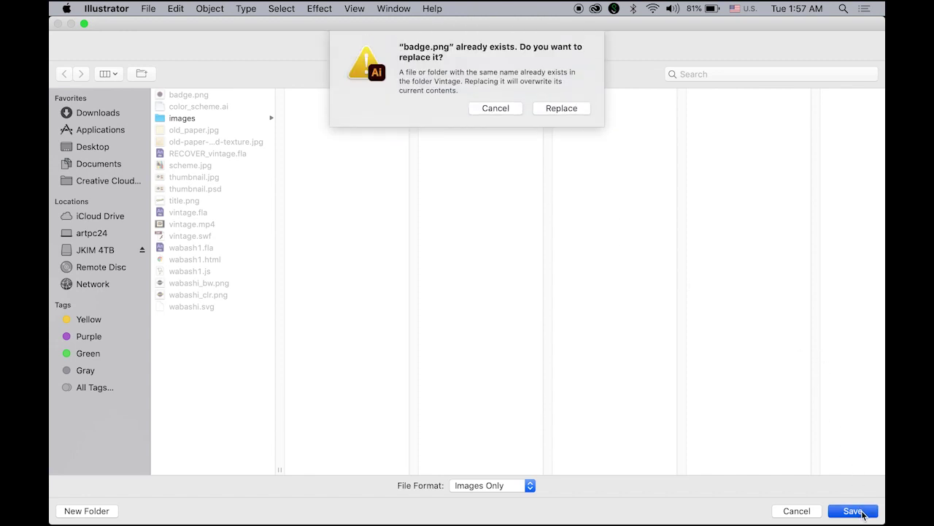
click(582, 113)
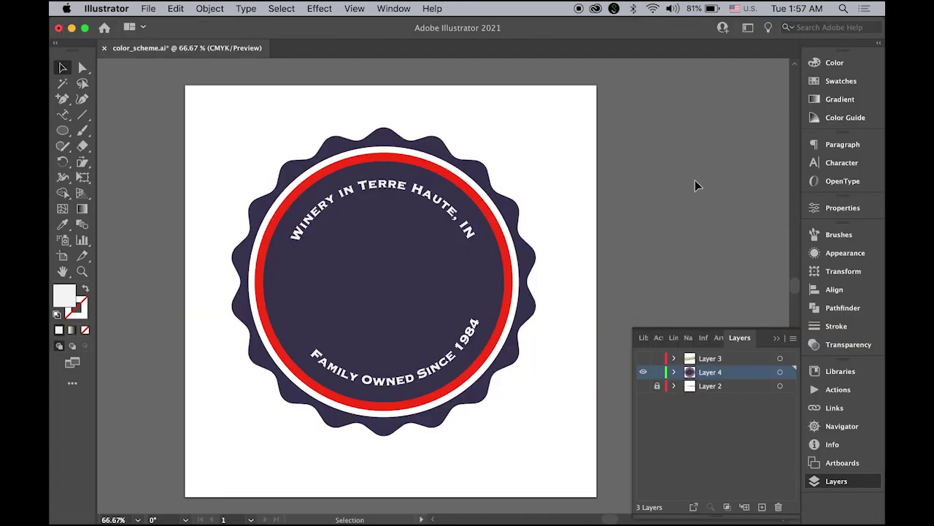
click(643, 358)
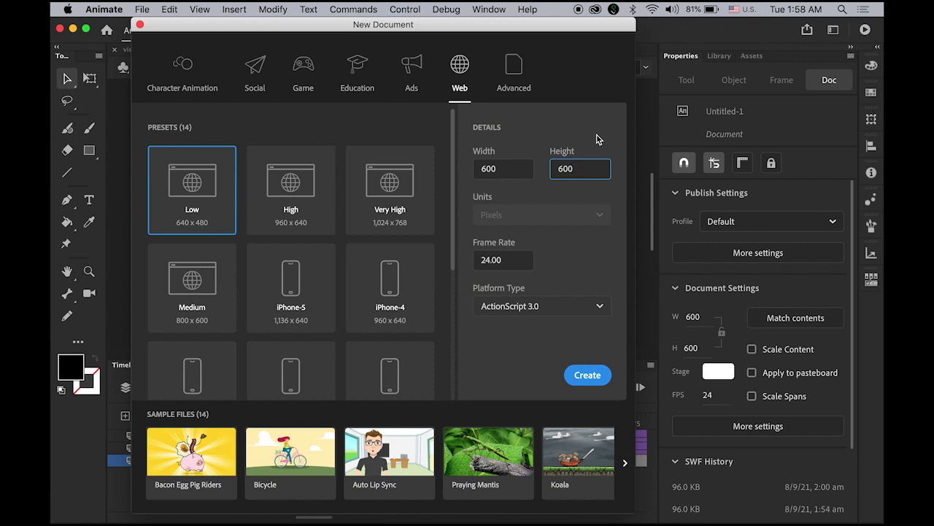
In Adobe Animate, create a 600 x 600 px ActionScript 3.0 document at 24 fps and fit the stage in the window
click(499, 169)
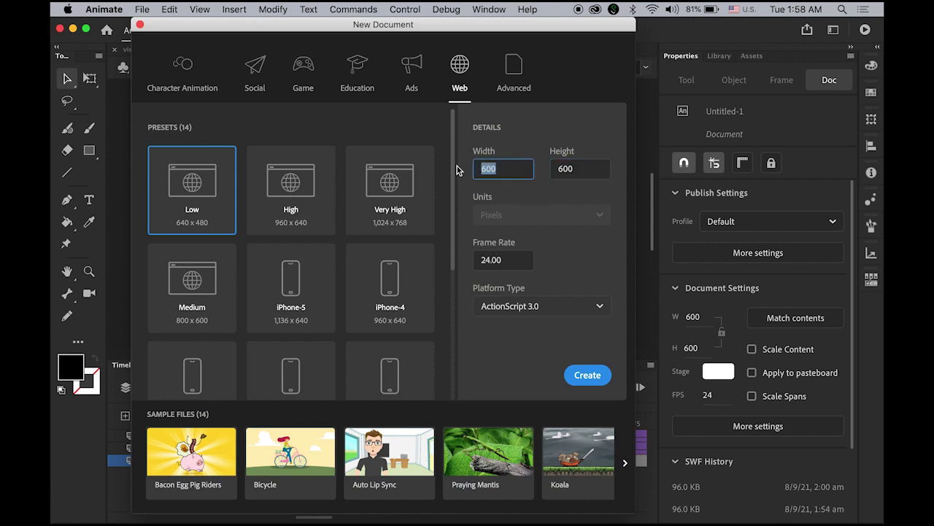
click(586, 168)
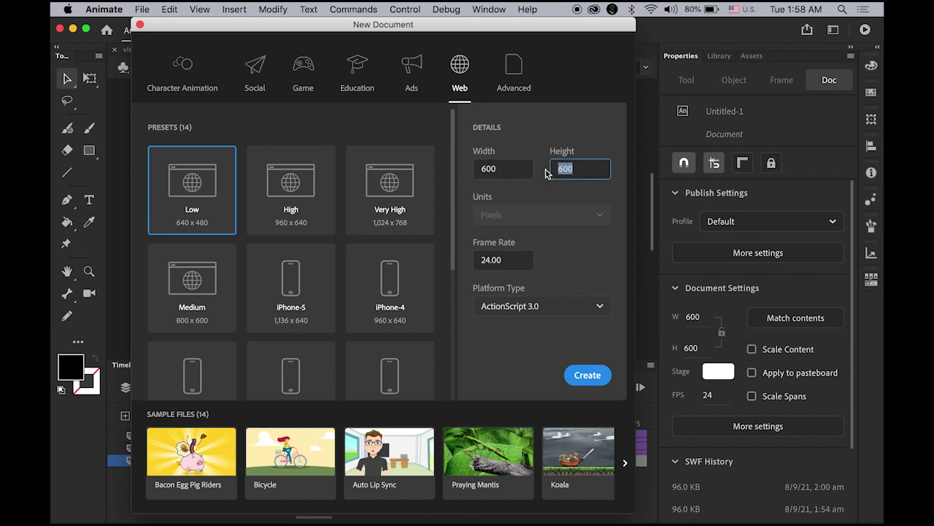
click(520, 261)
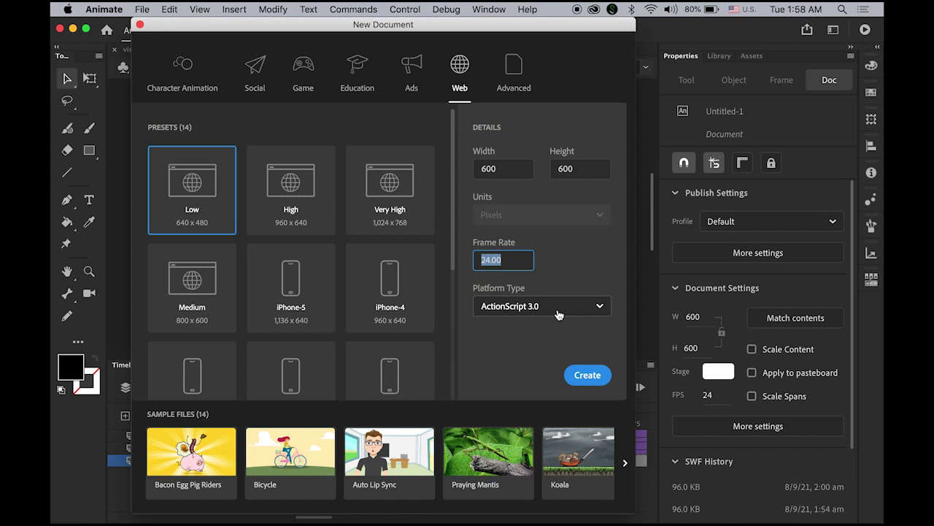
click(584, 377)
click(586, 376)
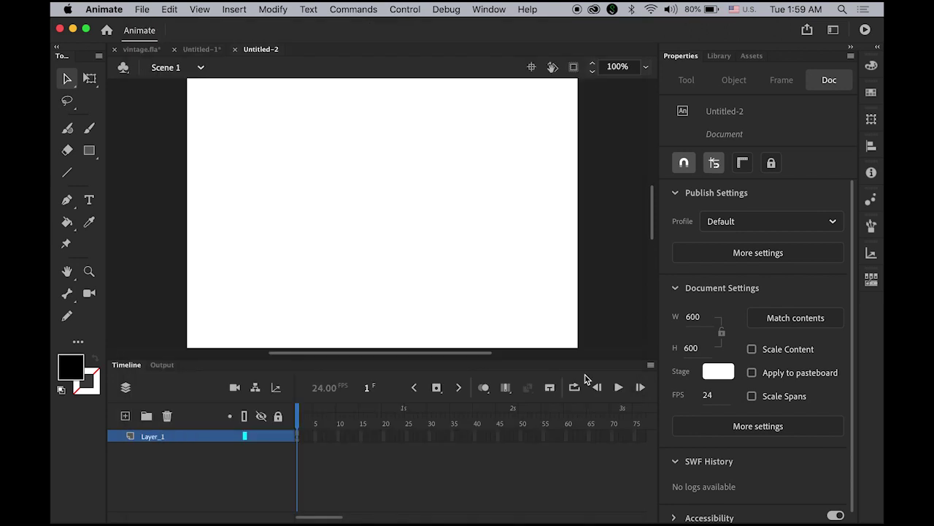
double_click(66, 273)
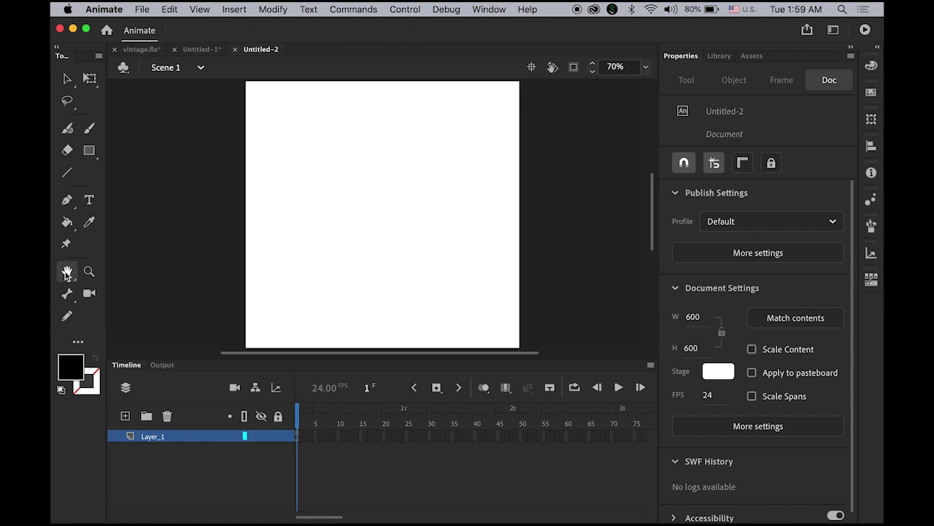
Import badge.png, title.png and the old-paper background texture image from the Vintage folder into the document's library
click(719, 56)
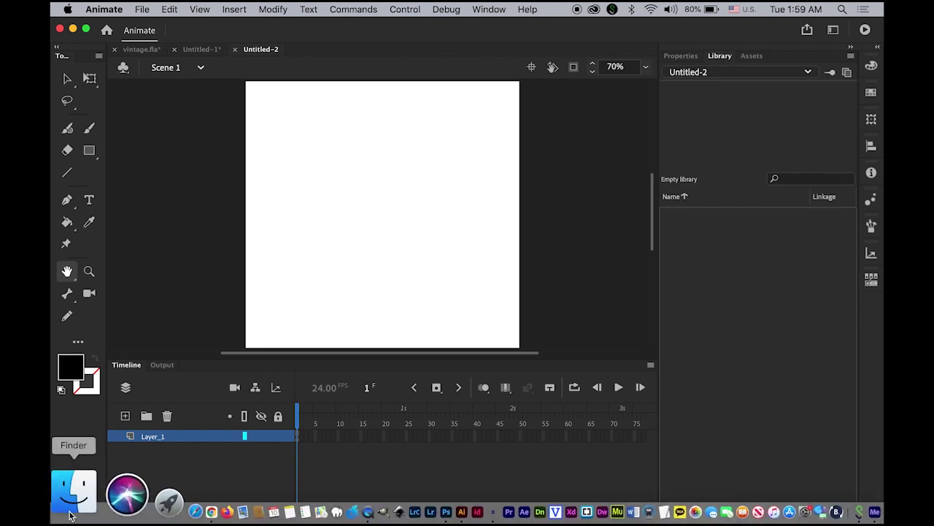
click(73, 492)
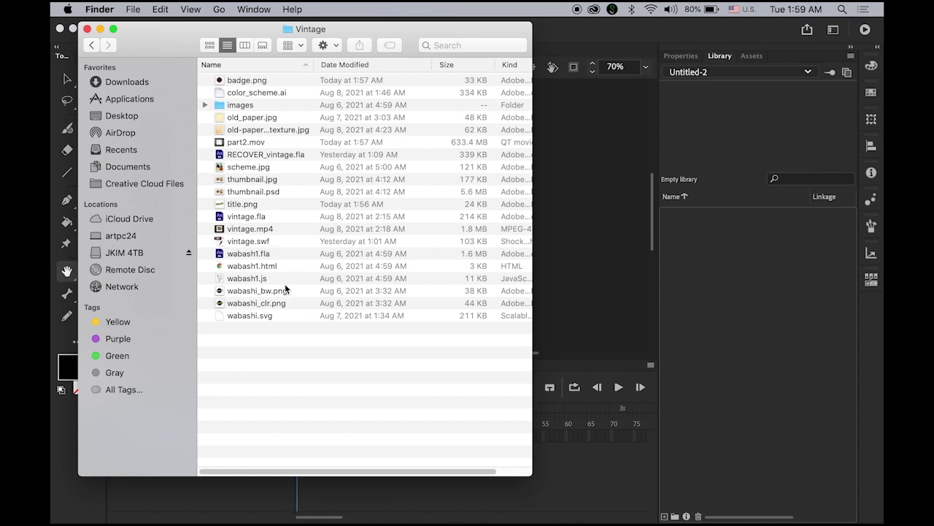
click(251, 83)
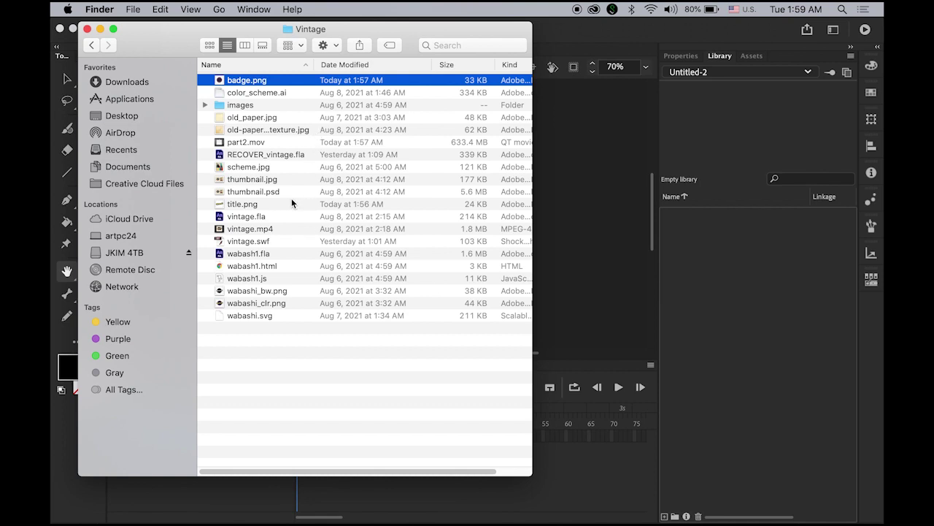
super+click(221, 205)
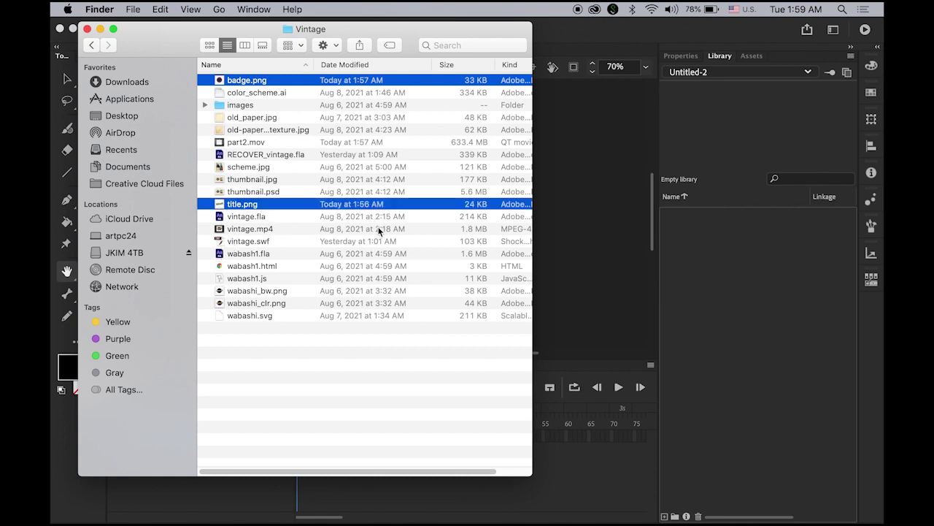
super+click(220, 131)
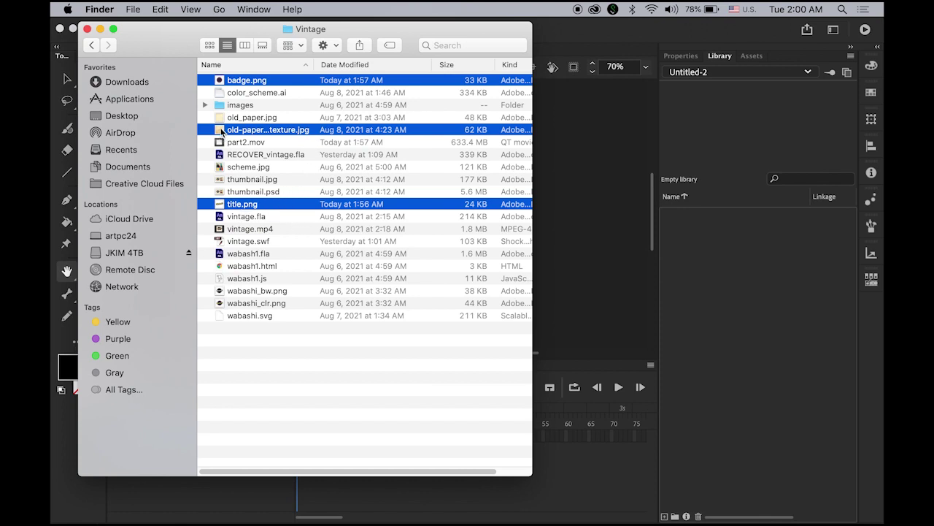
drag(221, 131, 734, 320)
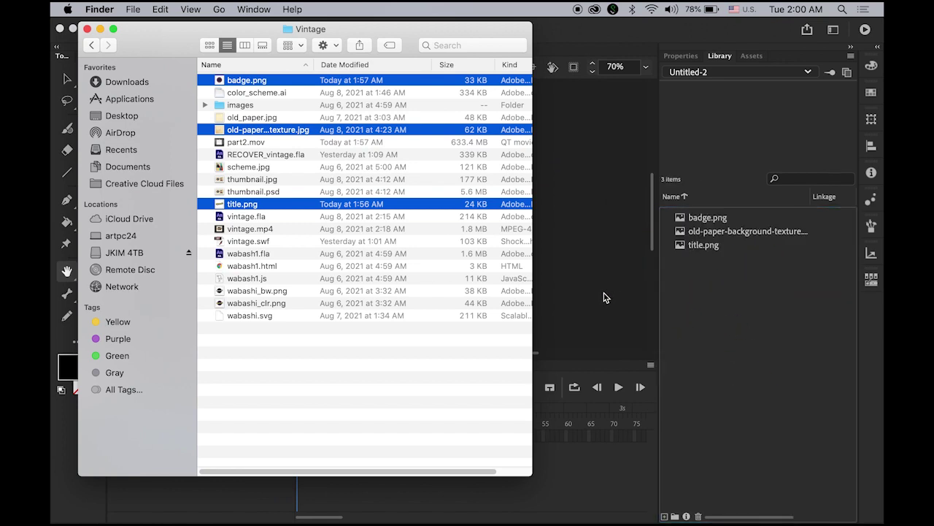
click(599, 277)
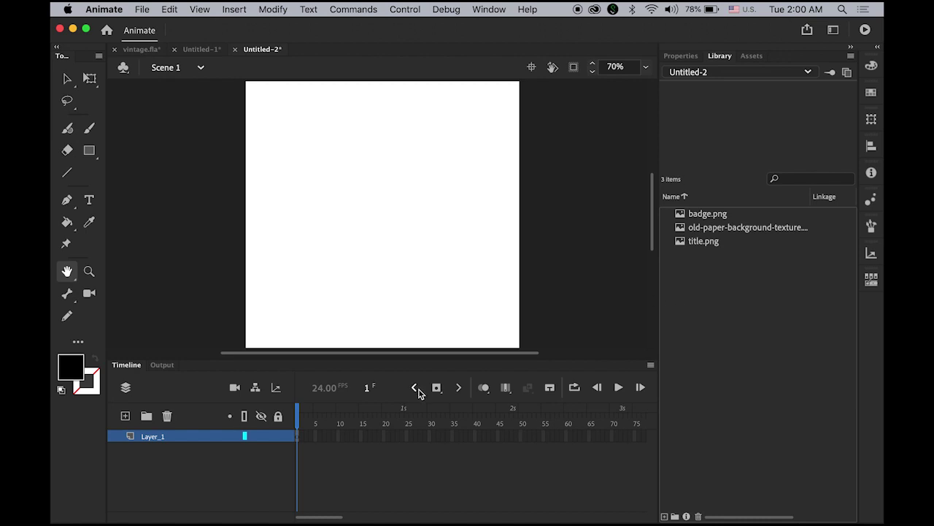
Rename Layer_1 as badge and place badge.png from the library on the stage
double_click(157, 436)
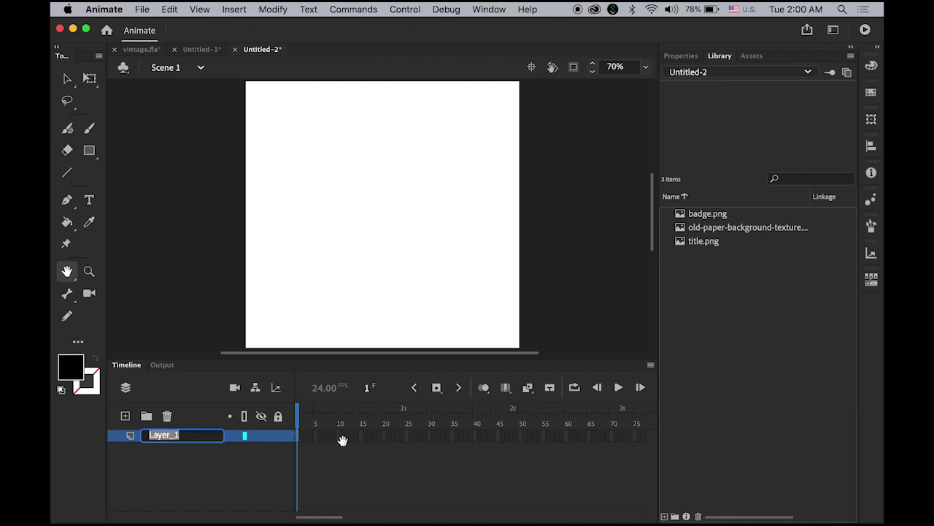
text(badge)
key(Return)
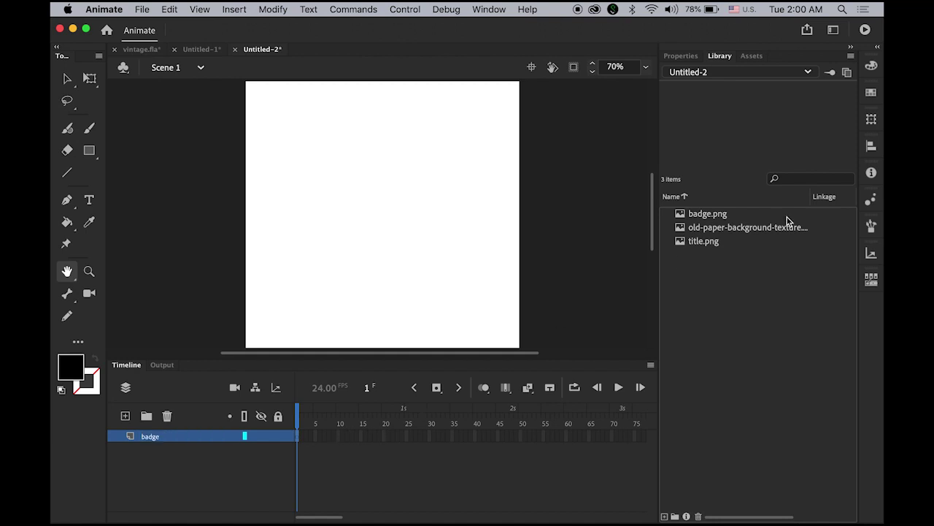
click(680, 218)
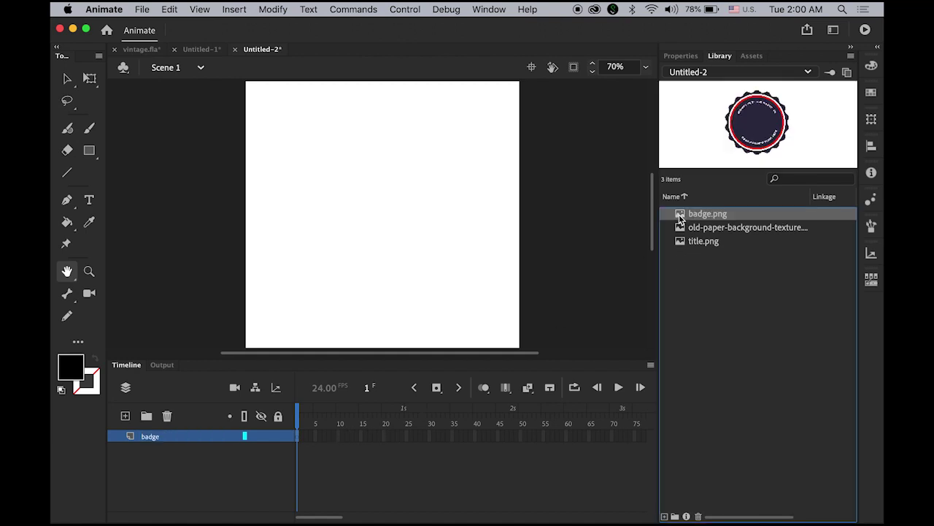
drag(680, 217, 511, 281)
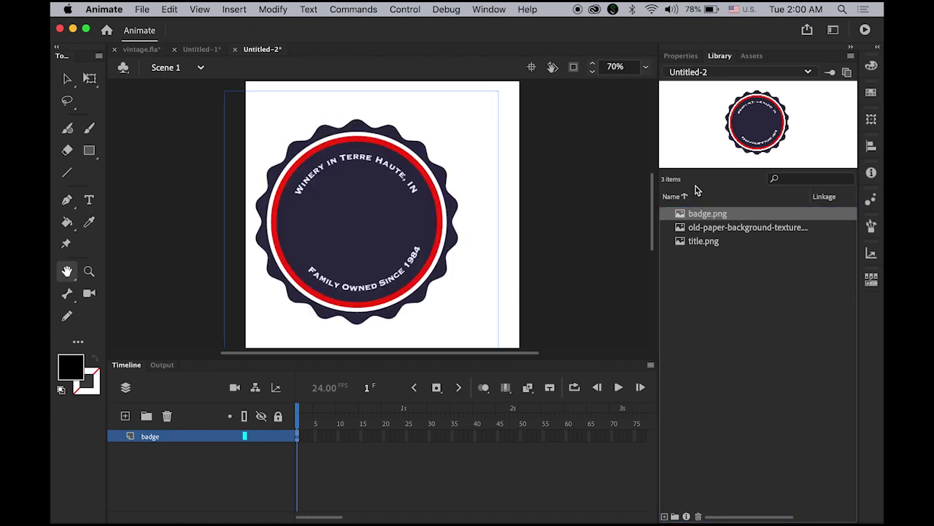
Align the badge image with the stage by setting its position to X 0, Y 0
click(691, 58)
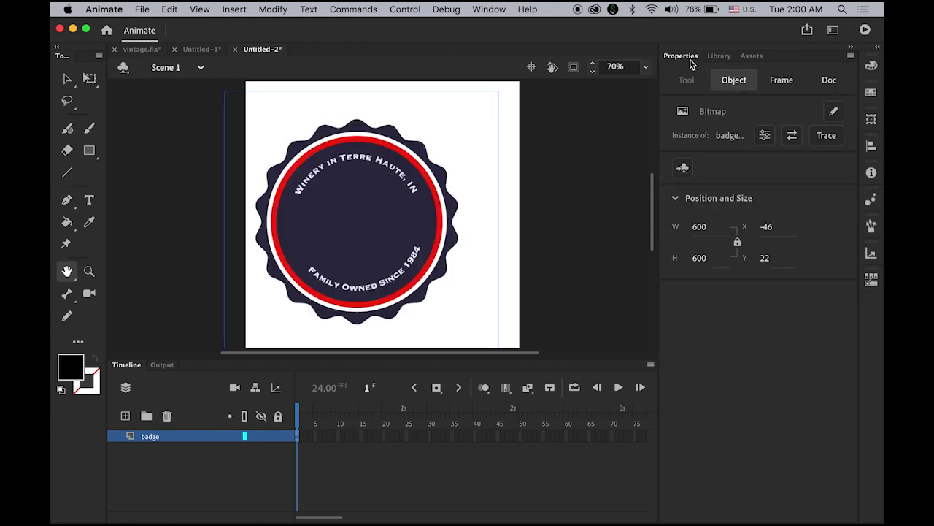
click(766, 227)
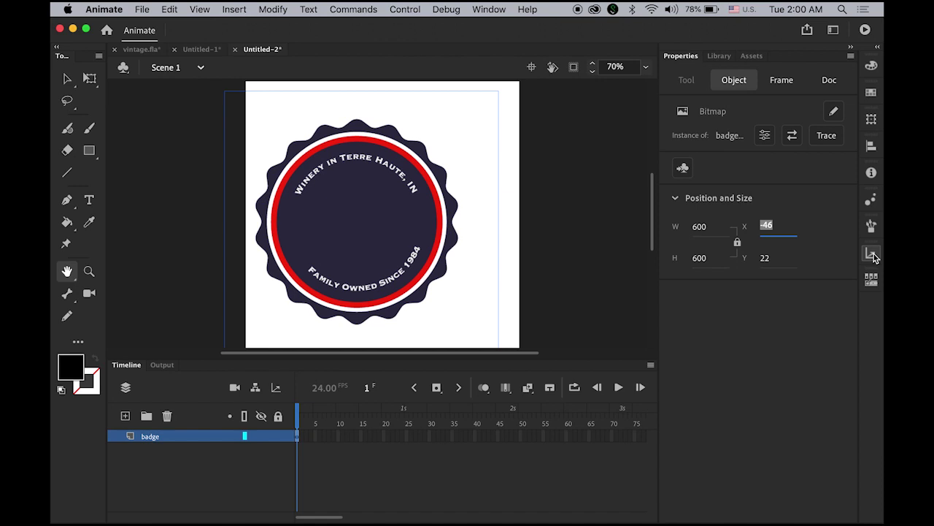
text(0)
key(Tab)
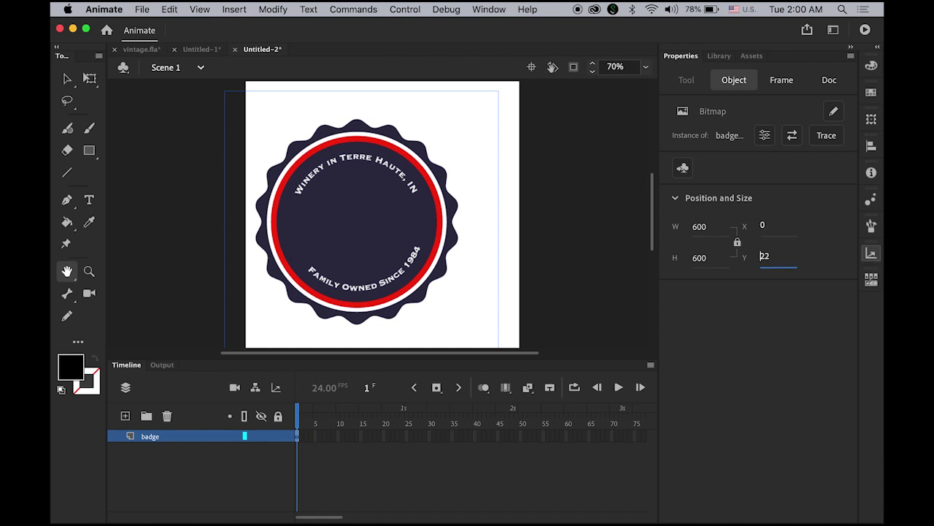
text(0)
key(Return)
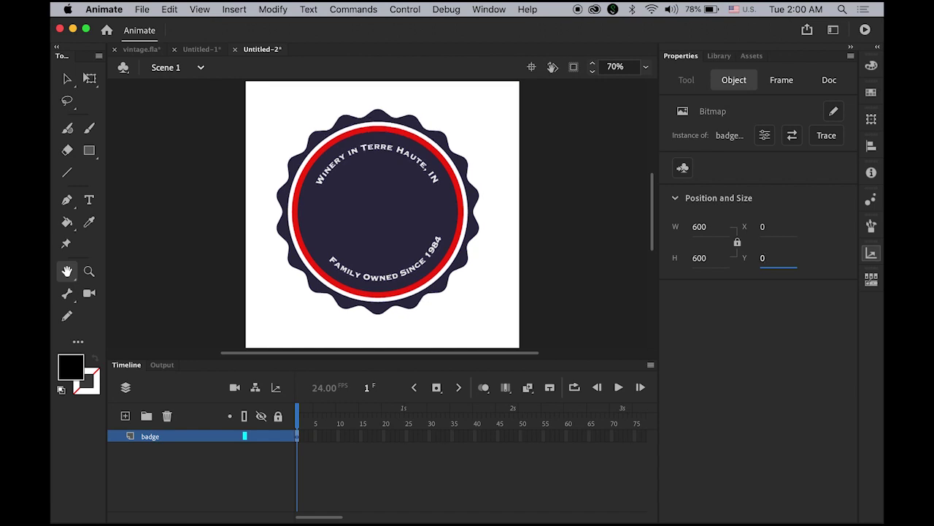
Add a layer named title above the badge layer and place title.png from the library on it
click(125, 416)
double_click(155, 436)
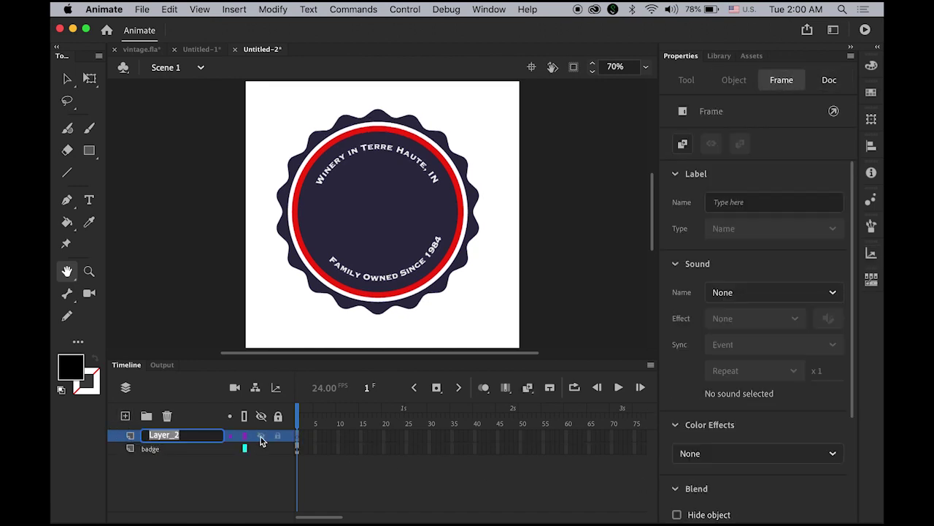
text(title)
key(Return)
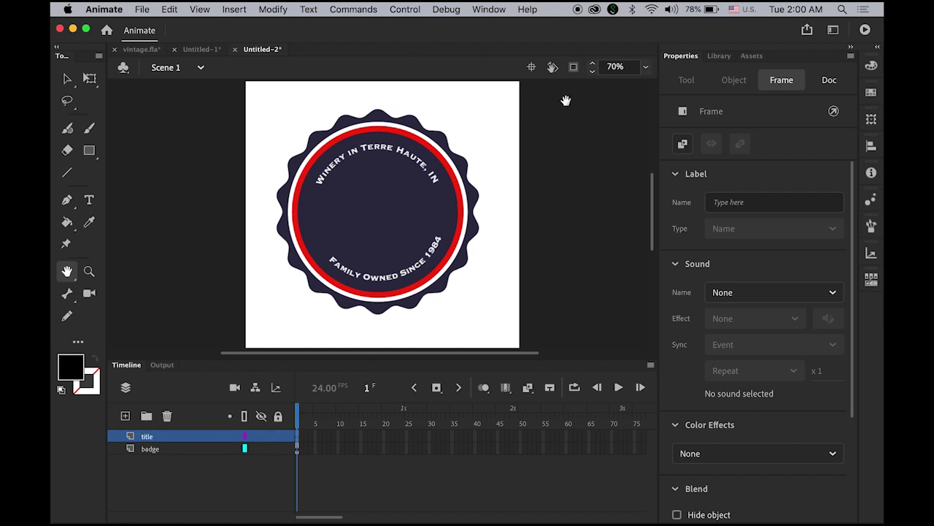
click(720, 56)
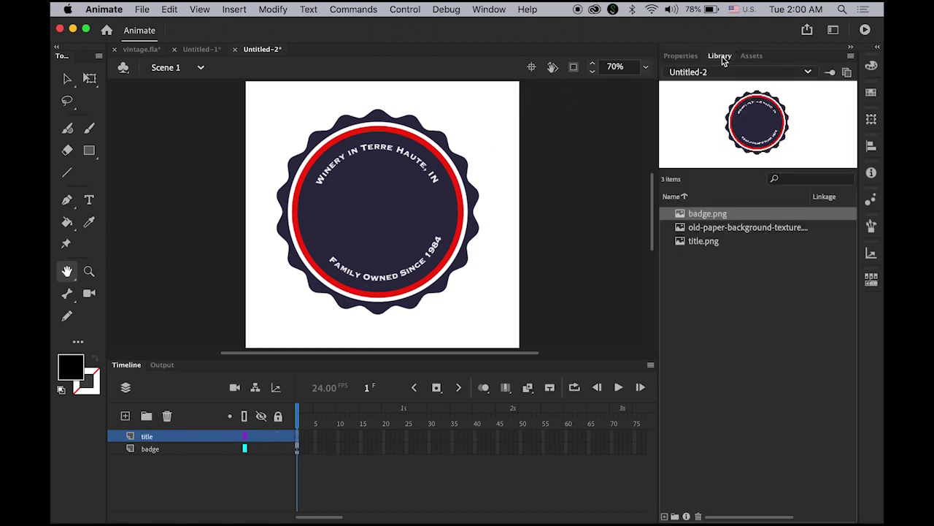
click(710, 242)
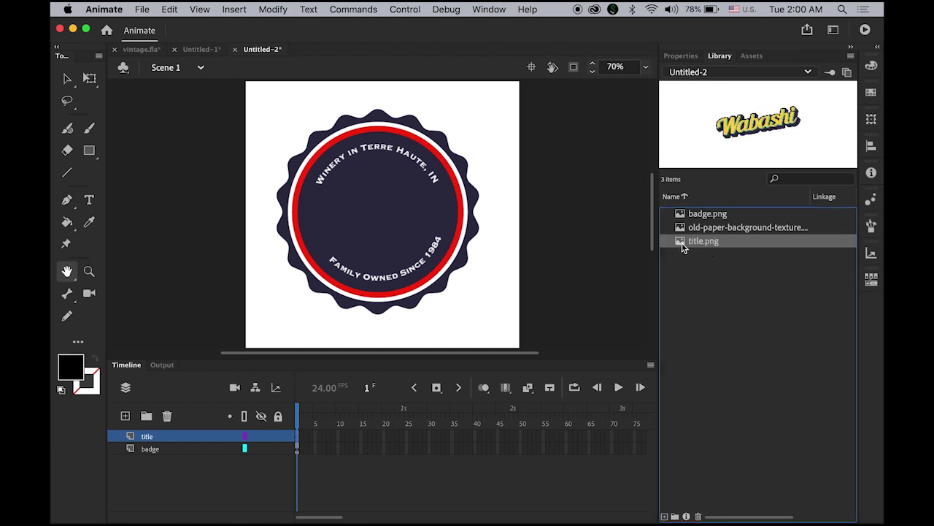
drag(680, 246, 397, 230)
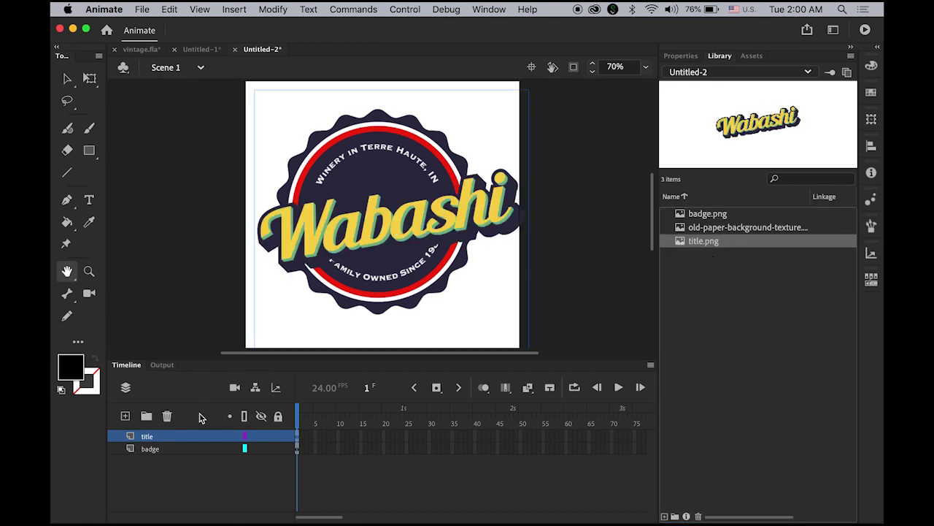
Set the Wabashi title image's position to X 0, Y 0
click(687, 58)
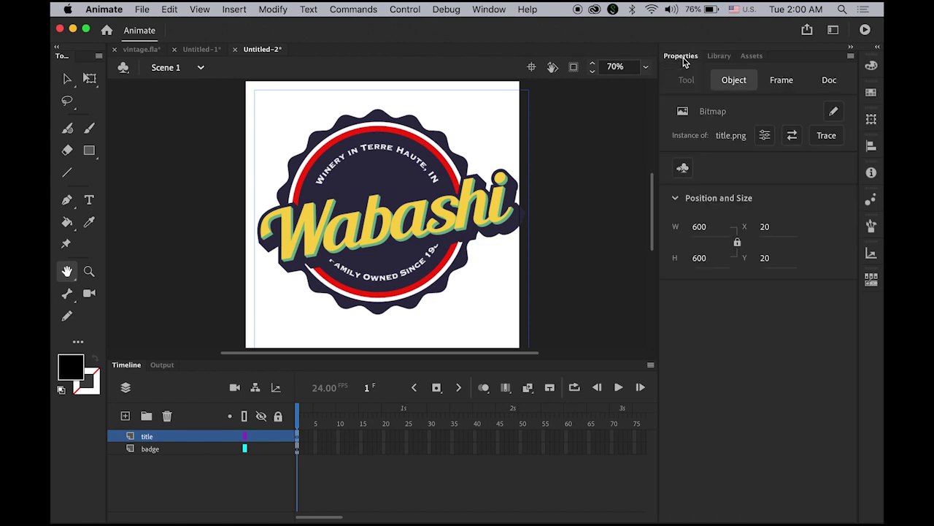
click(764, 226)
text(0)
key(Tab)
text(0)
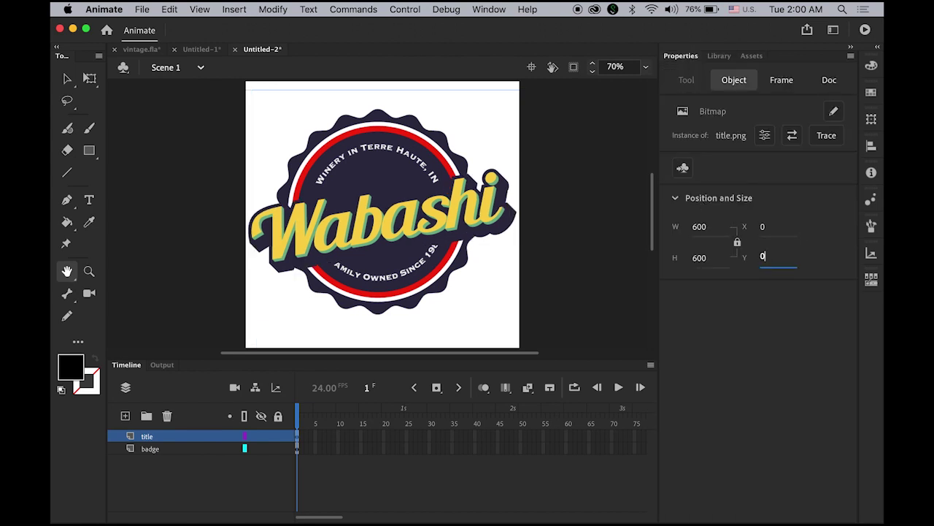
key(Return)
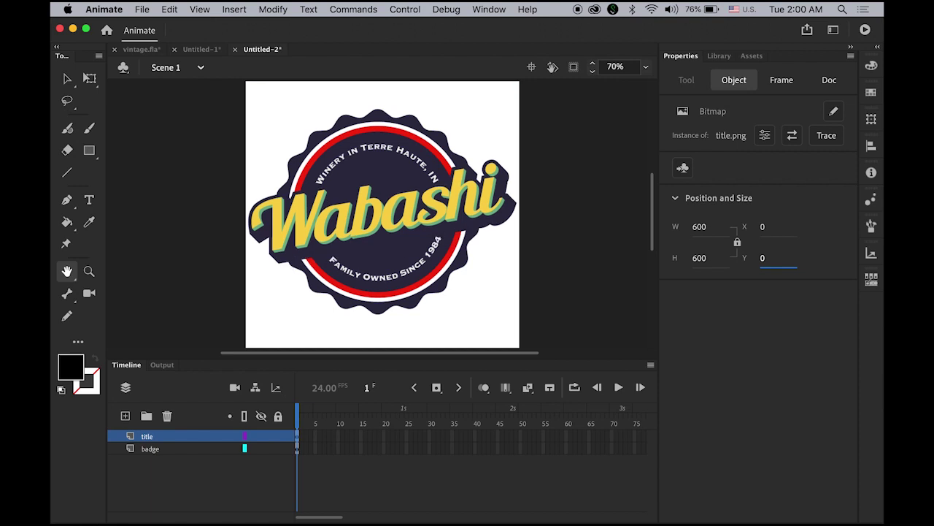
Lock the title layer and convert the badge image to a movie clip symbol named badge
click(66, 80)
click(205, 172)
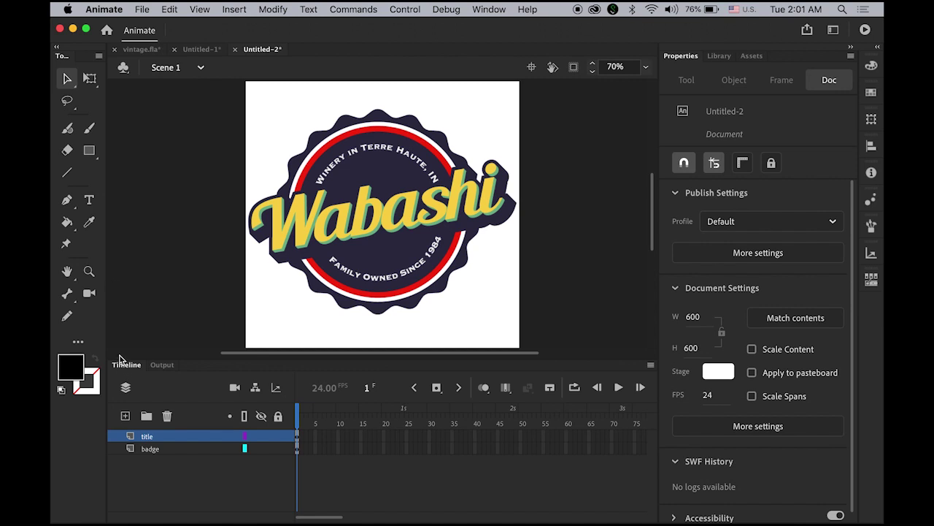
click(278, 436)
click(394, 295)
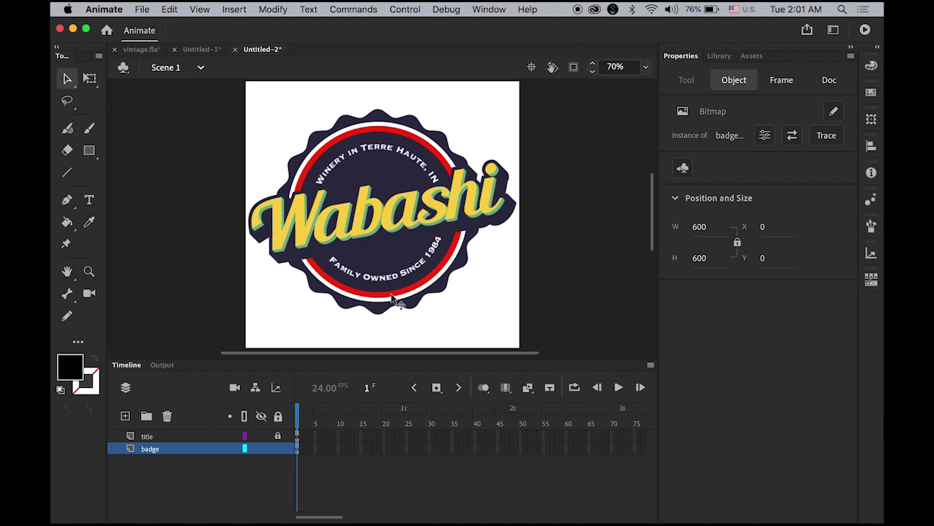
click(682, 170)
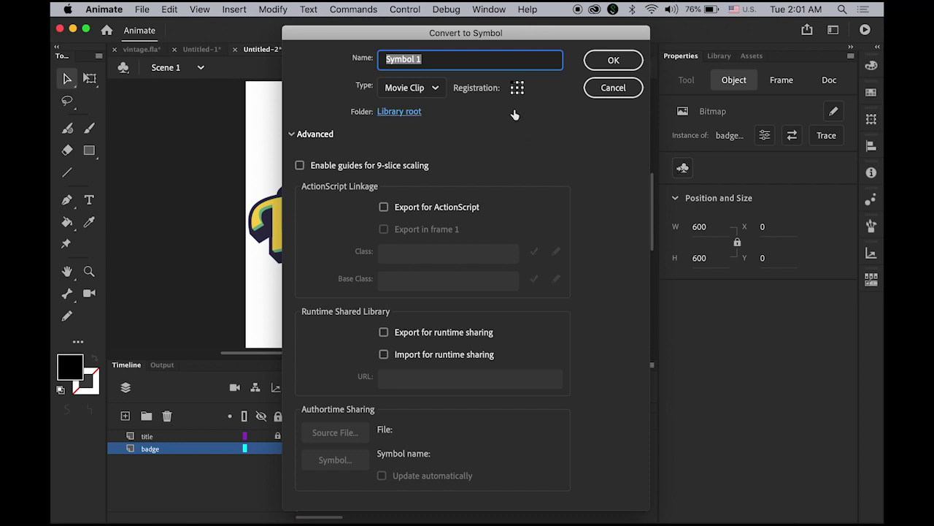
text(badge)
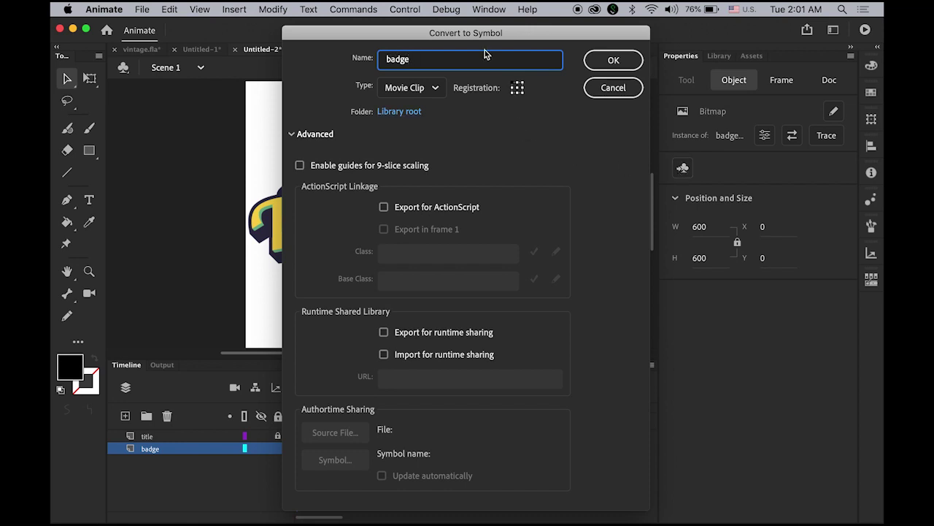
click(635, 64)
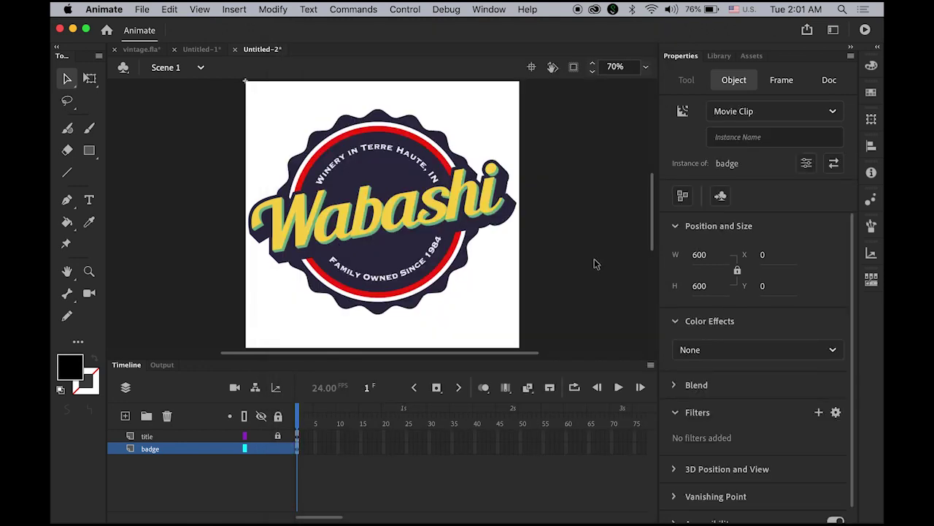
With the badge layer locked and the title layer unlocked, convert the Wabashi lettering to a movie clip symbol named title
click(278, 448)
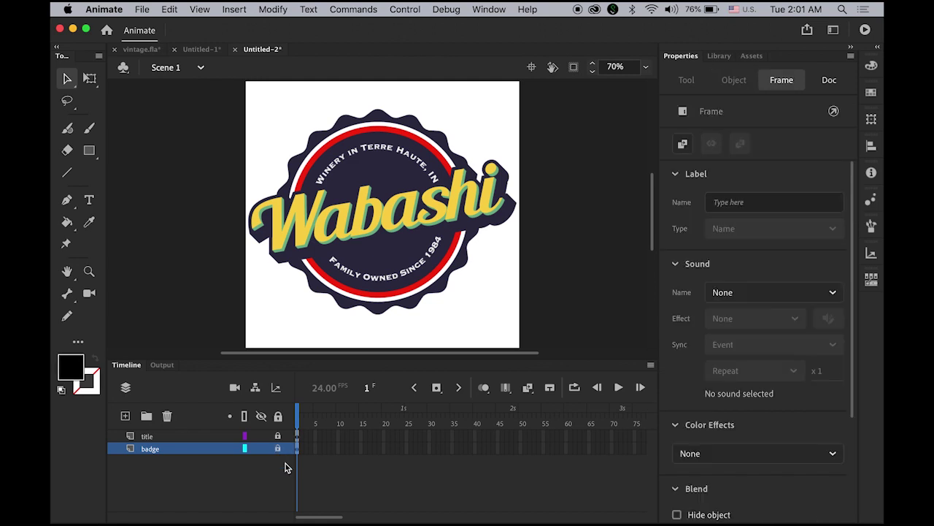
click(397, 233)
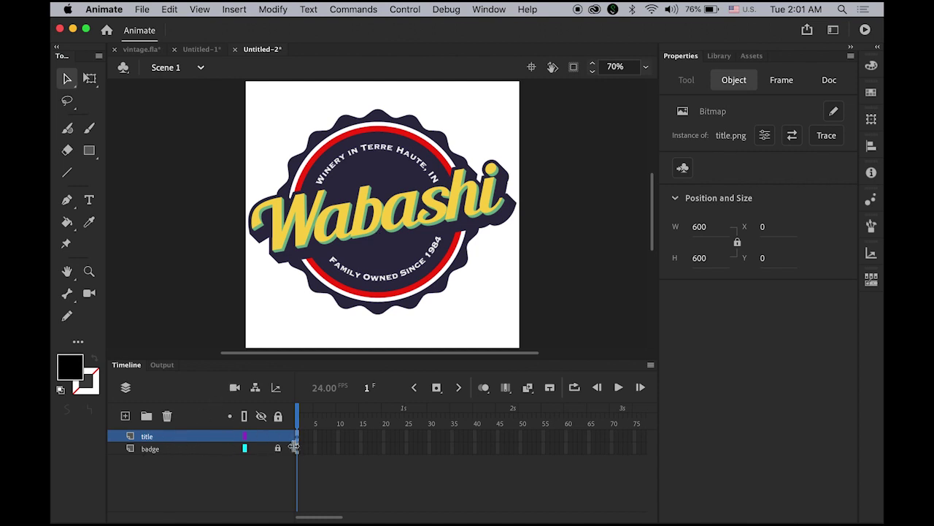
click(684, 167)
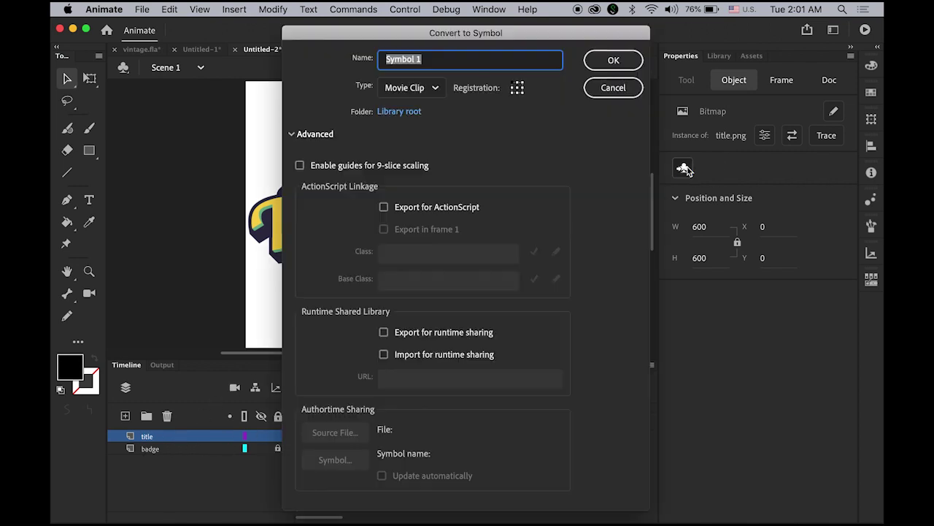
text(title)
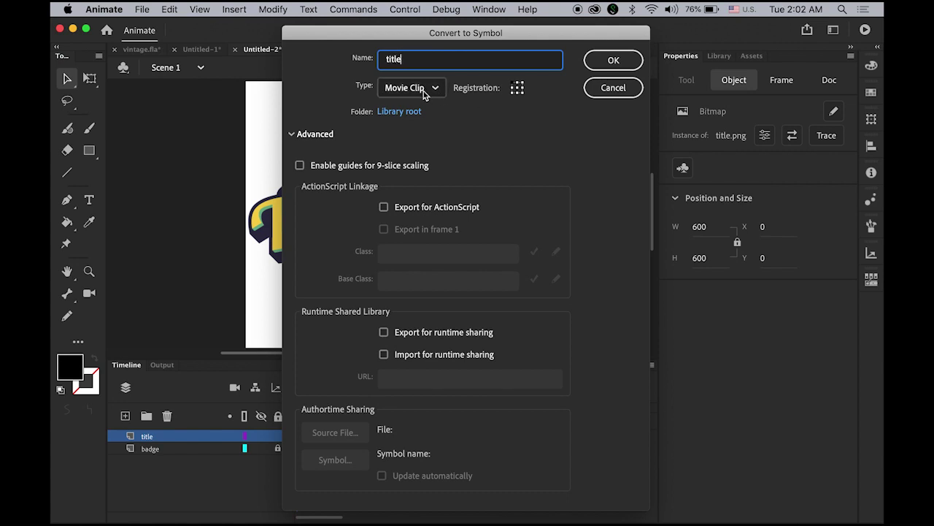
click(614, 62)
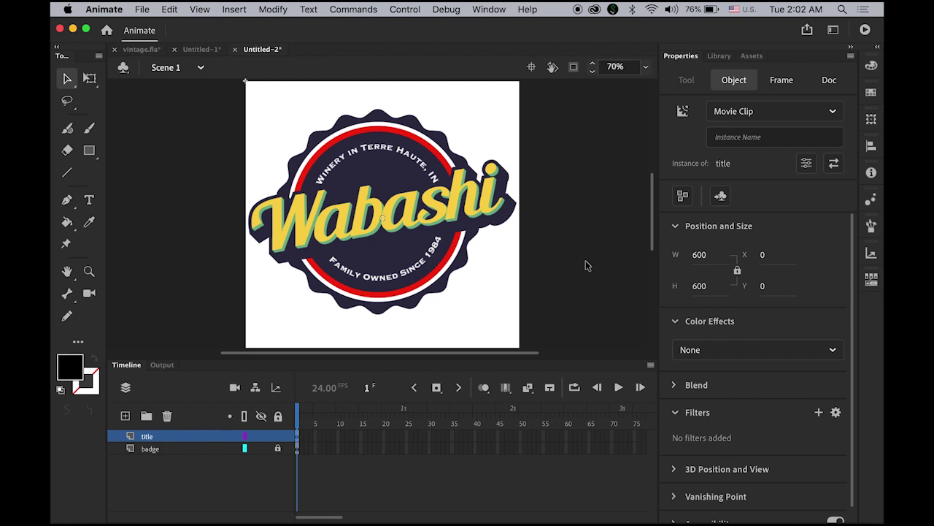
Unlock the badge layer and apply an Adjust Color filter with saturation -100 to both the badge and title movie clips
click(278, 448)
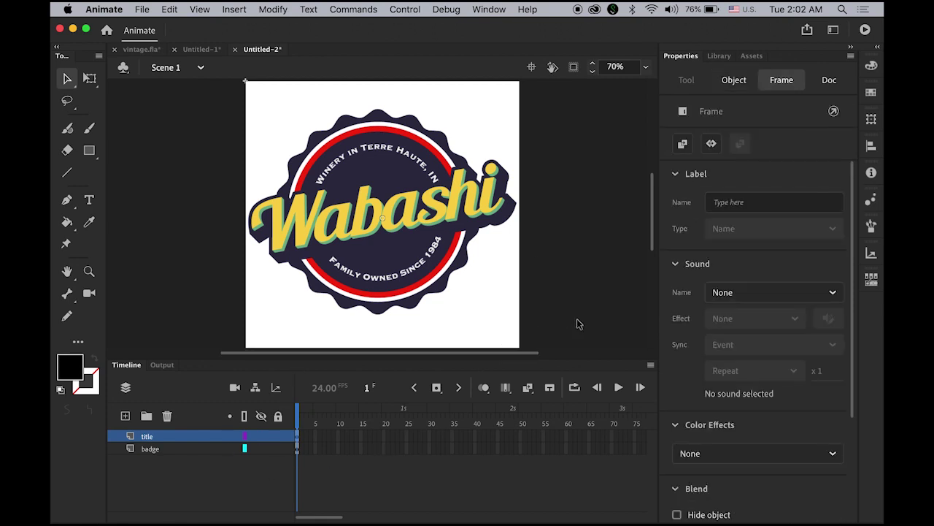
drag(577, 319, 177, 112)
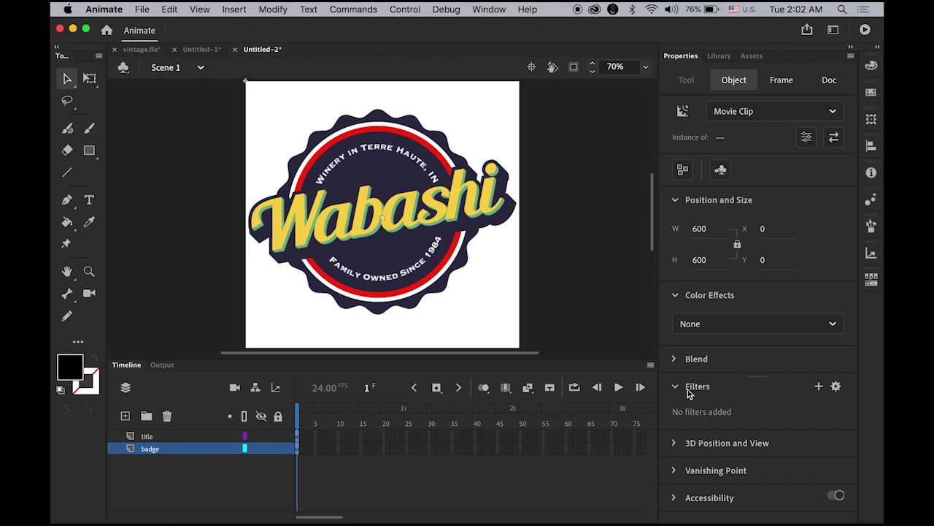
click(819, 387)
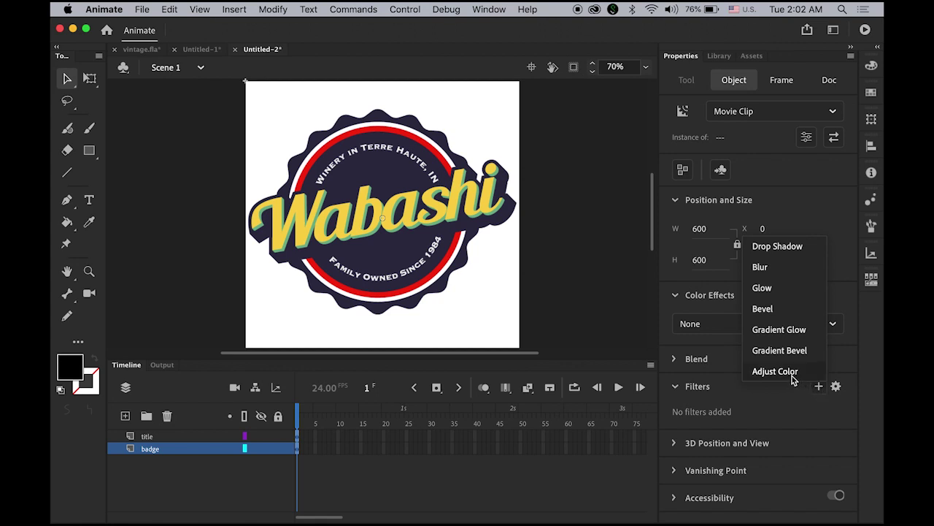
click(794, 378)
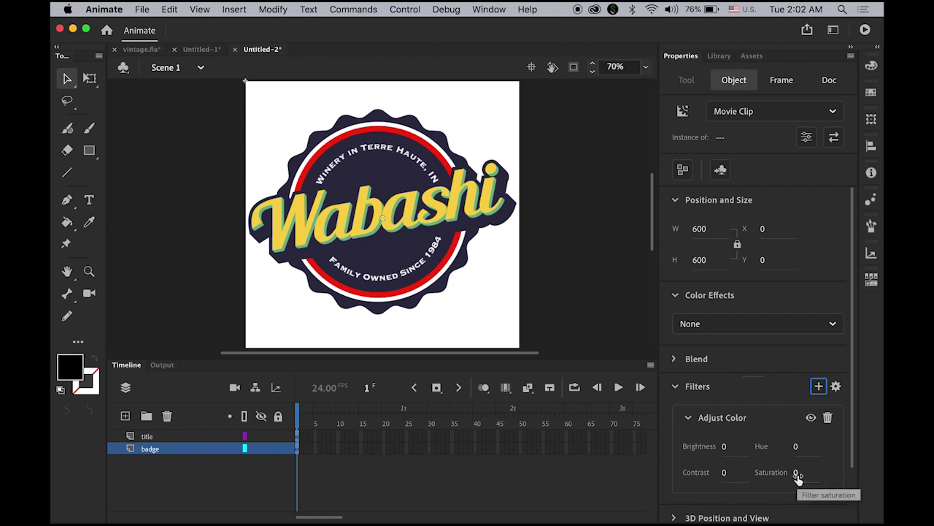
drag(798, 475, 578, 468)
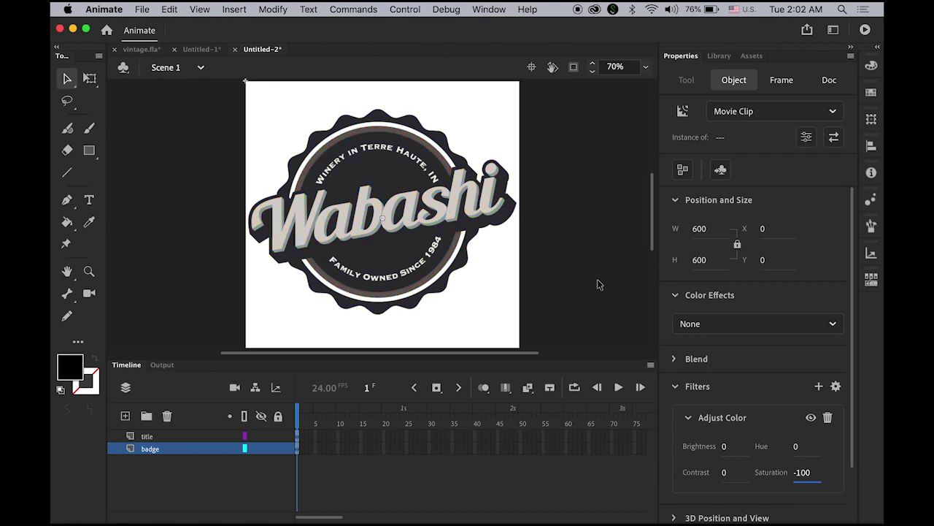
click(631, 344)
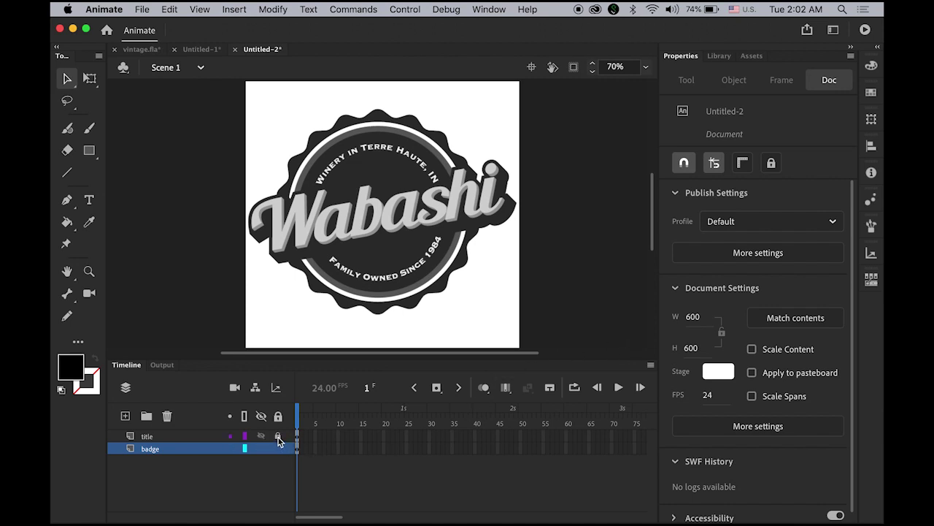
Lock the title layer and insert a keyframe at frame 24 on the badge layer
click(278, 438)
click(297, 448)
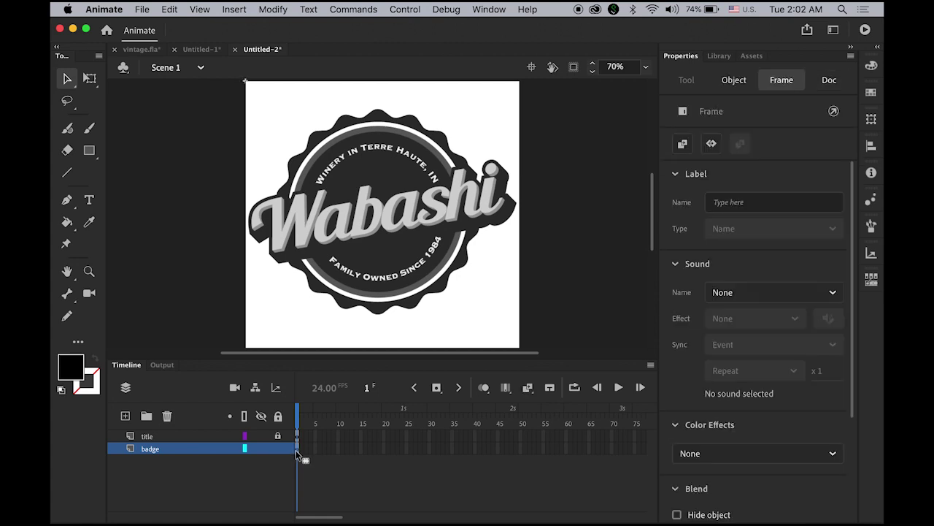
click(402, 449)
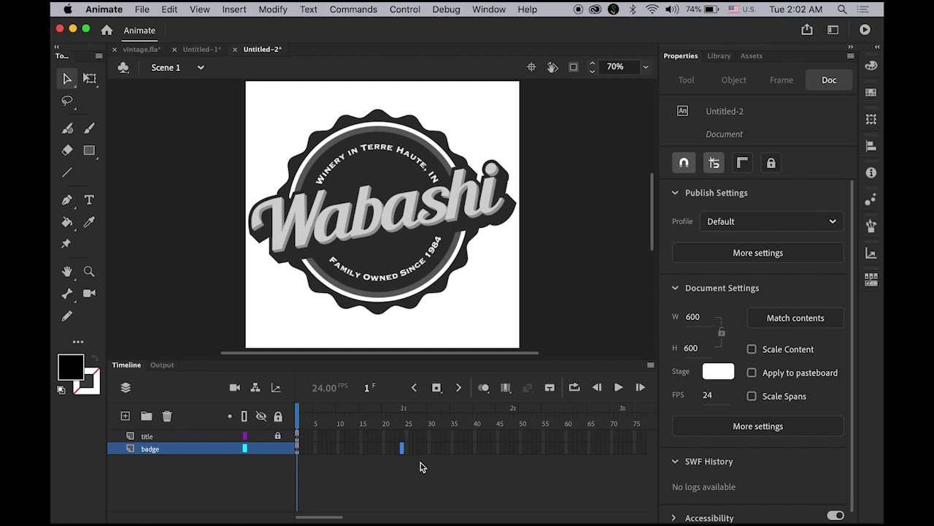
click(437, 388)
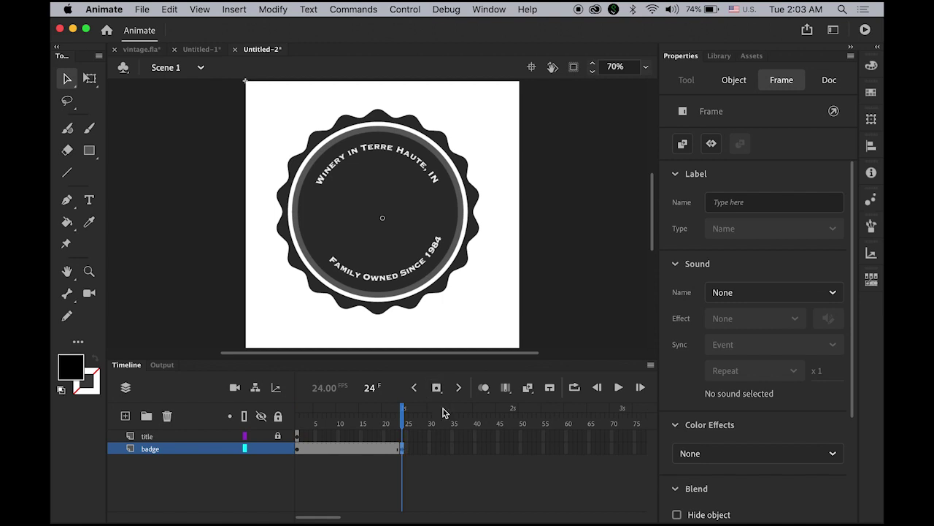
Create a classic tween between frames 1 and 24 of the badge layer and return the playhead to frame 1
right_click(349, 447)
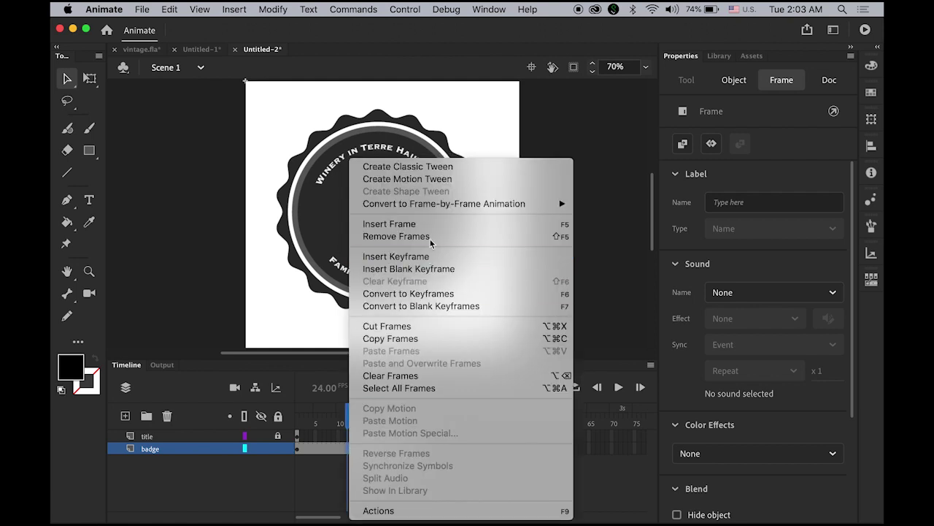
click(464, 168)
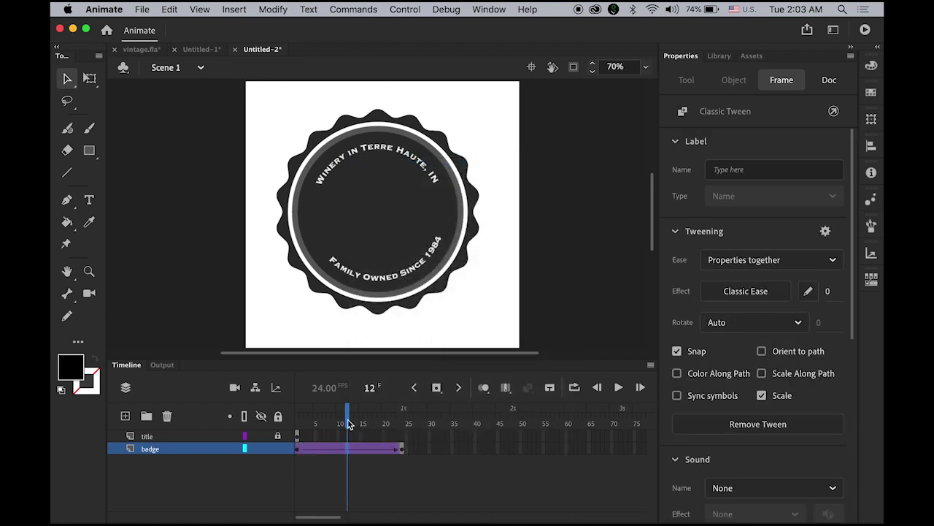
drag(347, 422, 297, 468)
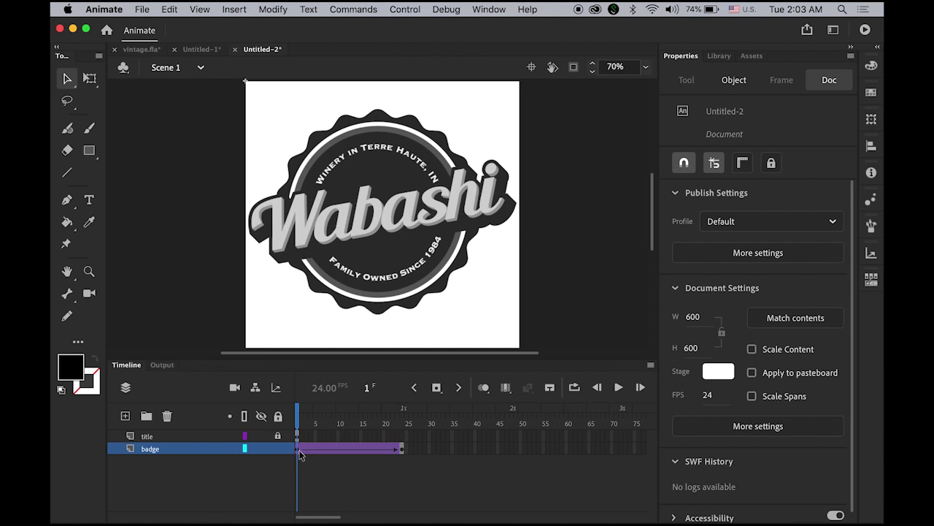
Scale the badge movie clip at frame 1 proportionally to 20 percent
click(298, 451)
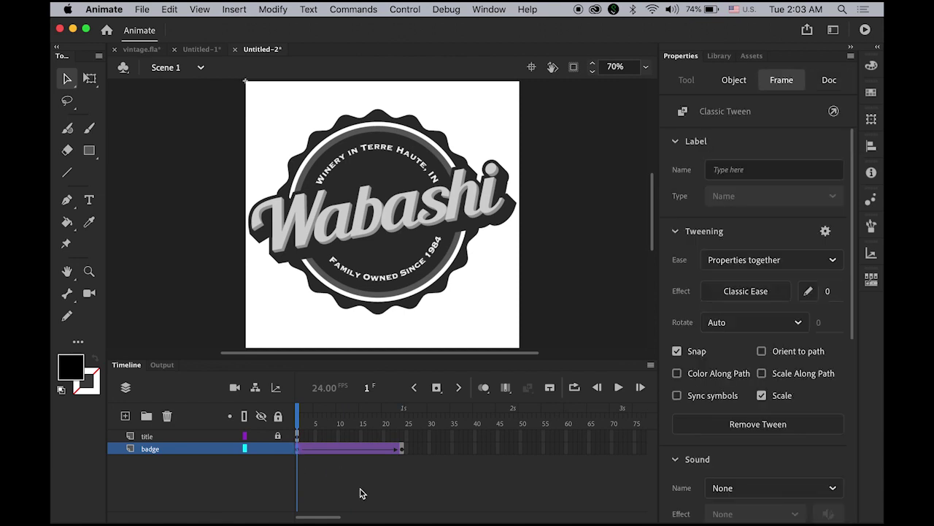
click(400, 296)
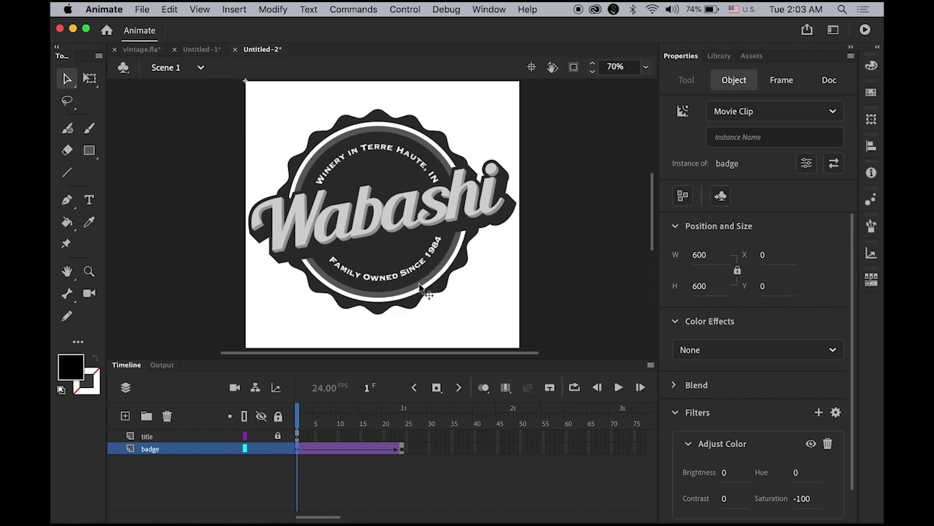
click(873, 121)
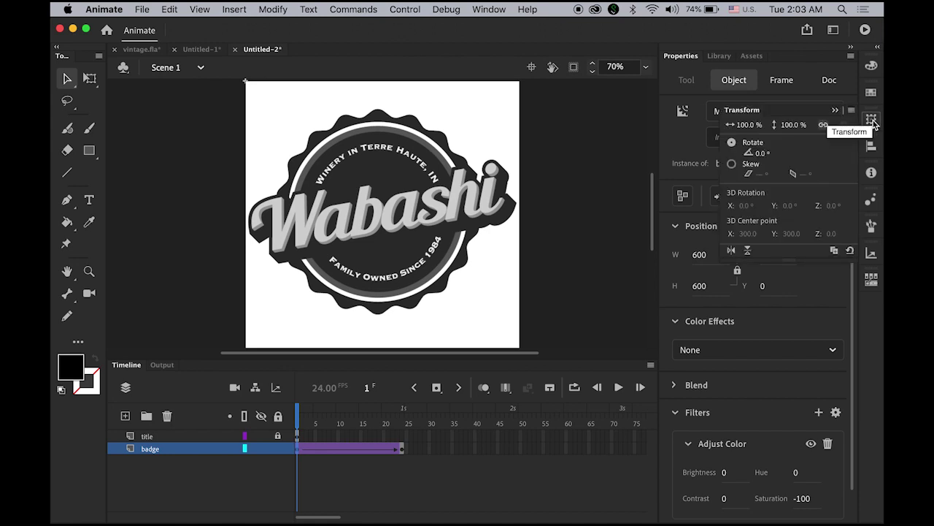
click(497, 11)
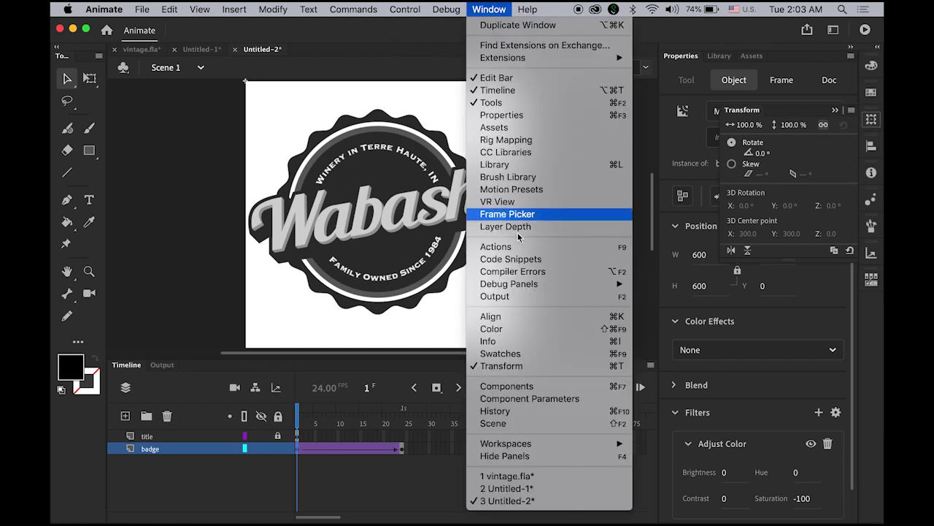
click(813, 152)
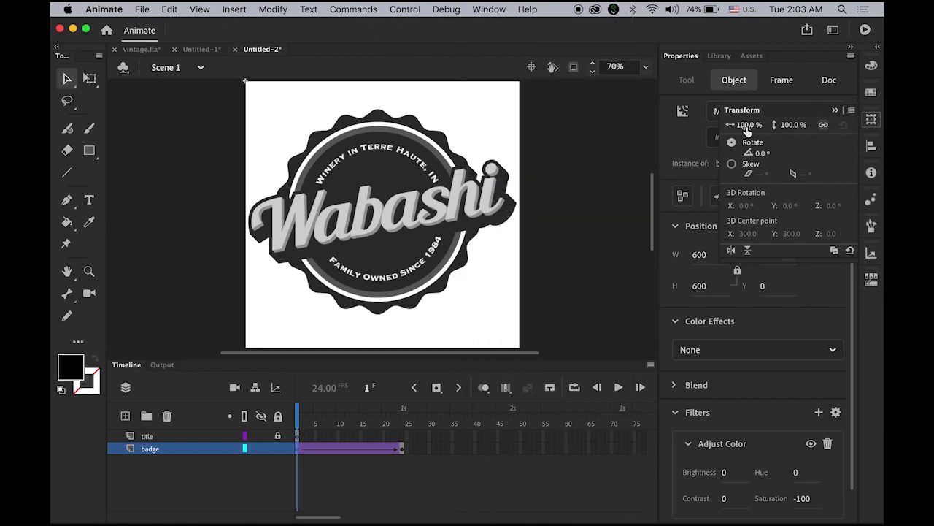
click(747, 126)
text(20)
key(Return)
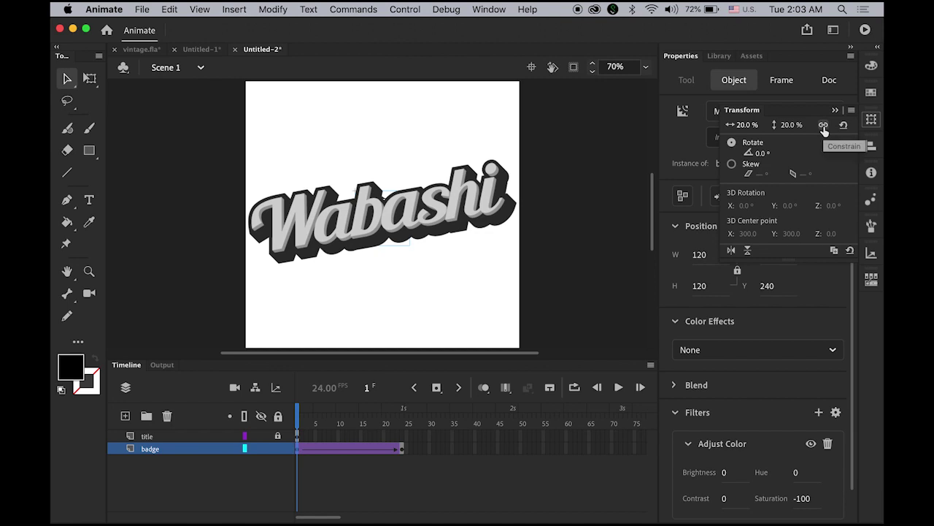
Rotate the badge at frame 1 by 180 degrees and play back the animation
click(760, 153)
text(1)
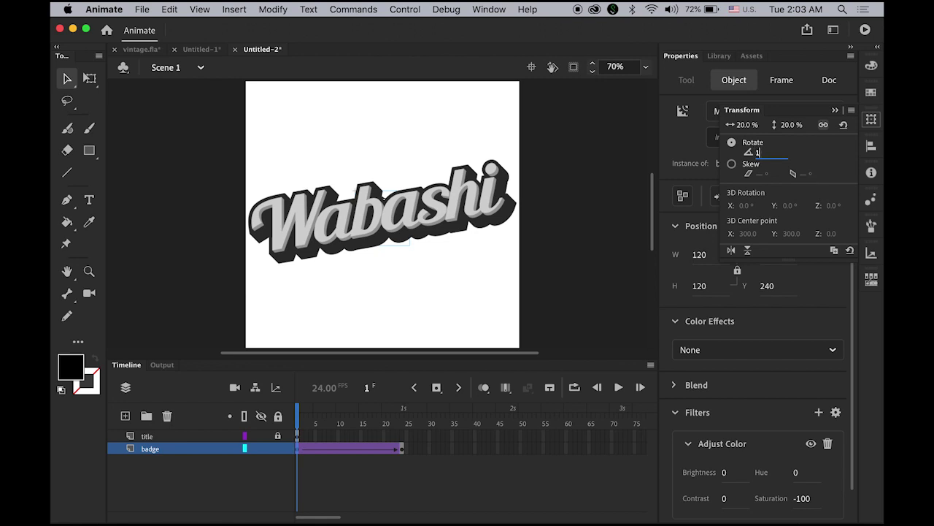
text(80)
key(Return)
click(562, 310)
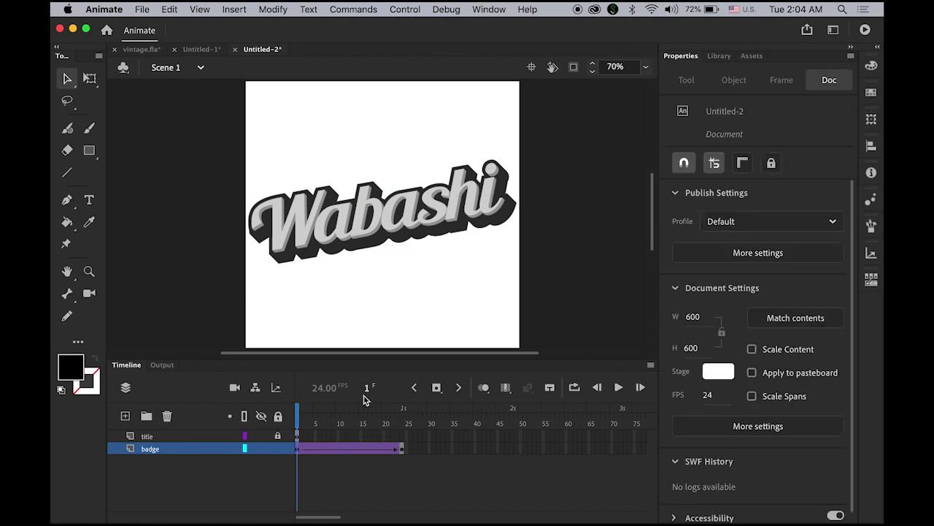
click(617, 388)
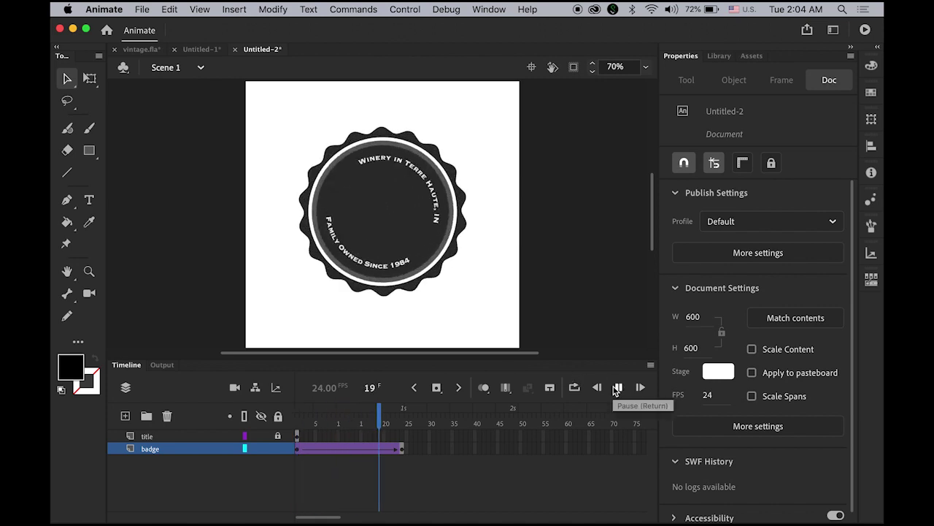
drag(403, 423, 281, 423)
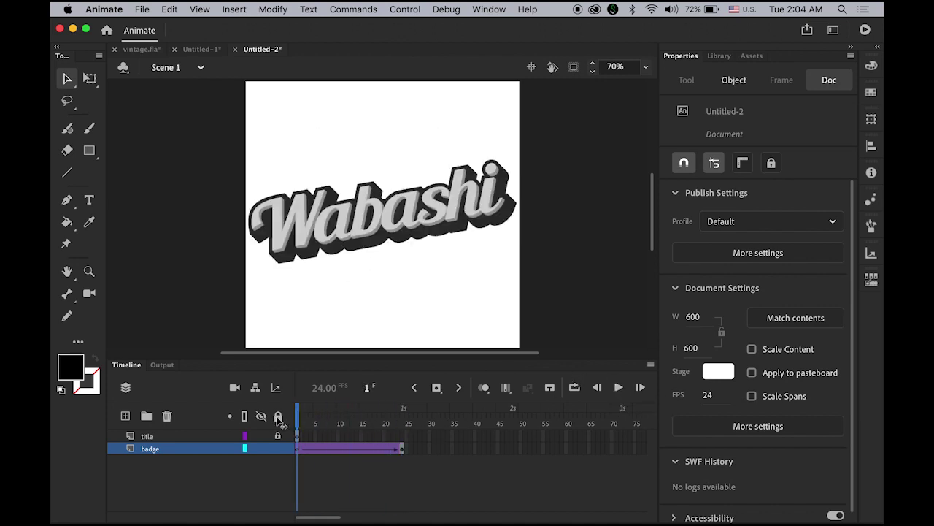
Set the badge tween's easing intensity to -100 for a Classic Ease-In, preview it, and return the playhead to frame 1
click(297, 449)
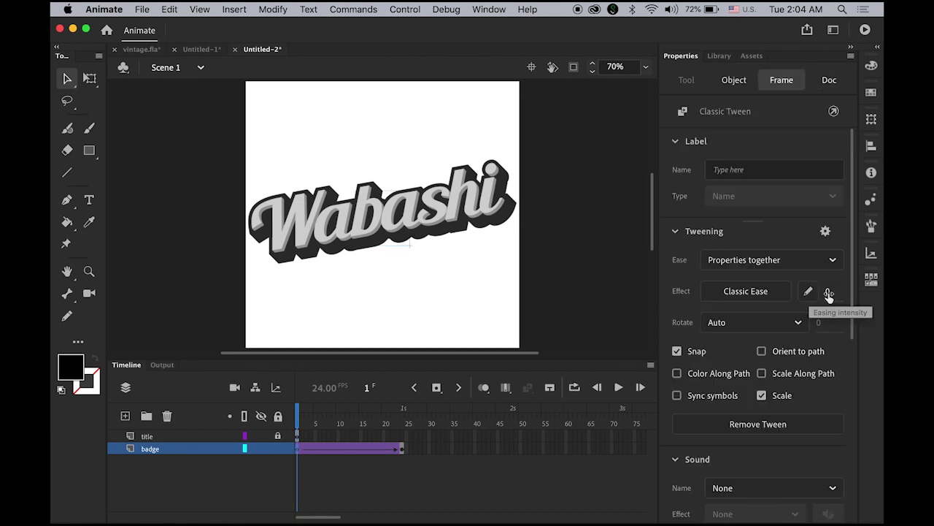
drag(829, 292, 594, 295)
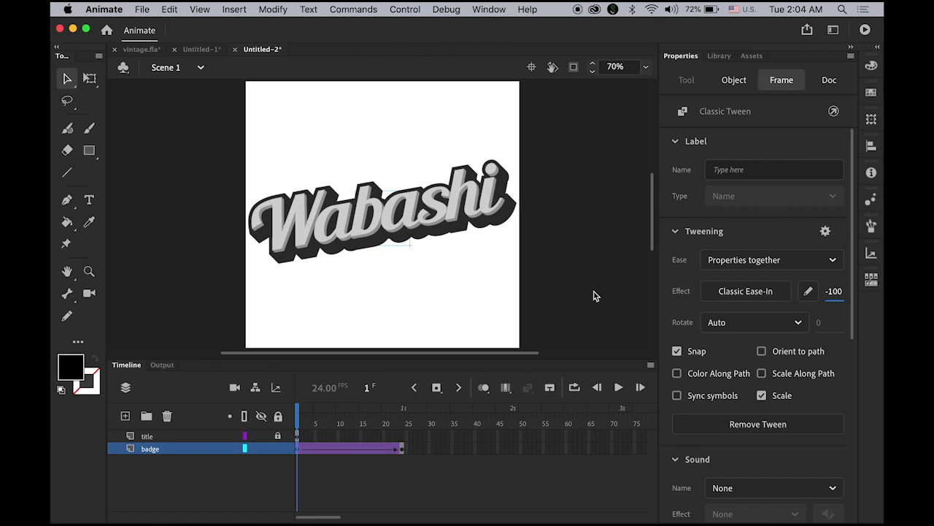
click(619, 388)
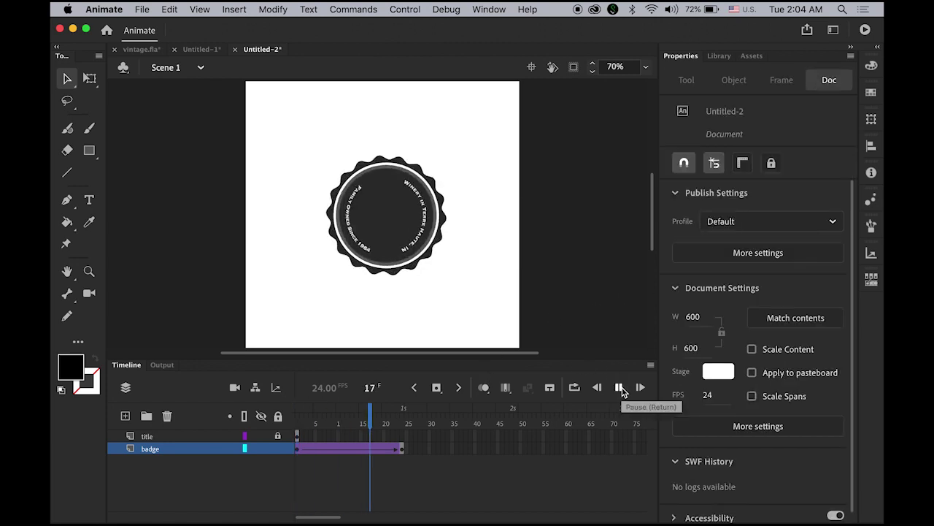
click(620, 388)
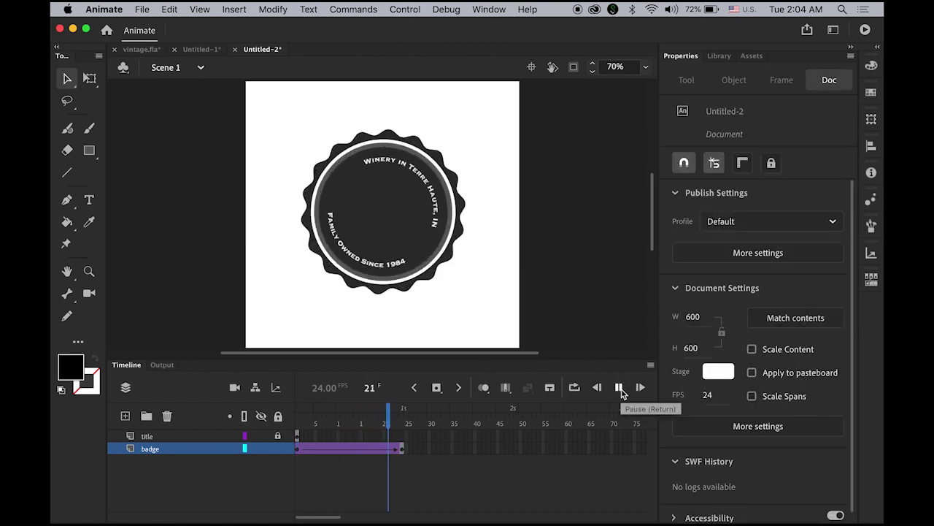
click(620, 388)
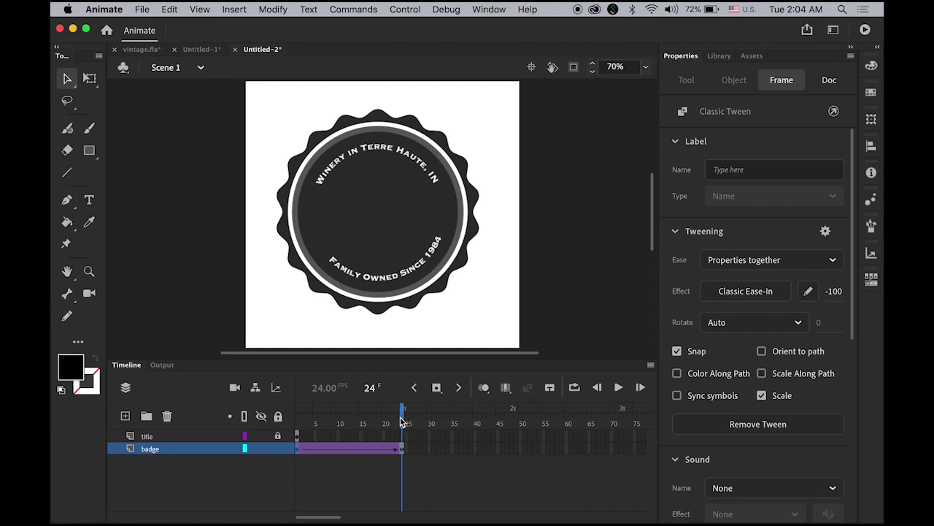
drag(404, 422, 229, 424)
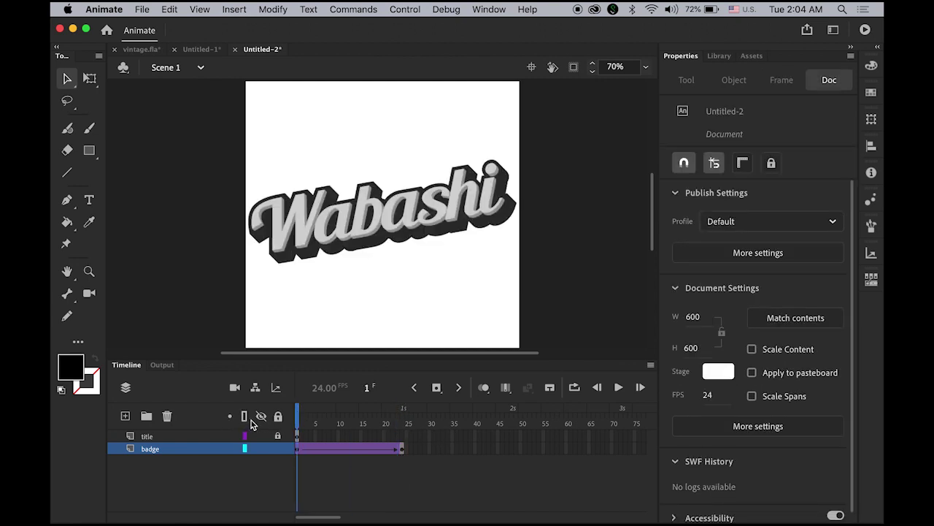
Unlock the title layer and move its first keyframe to frame 24
click(278, 437)
click(298, 435)
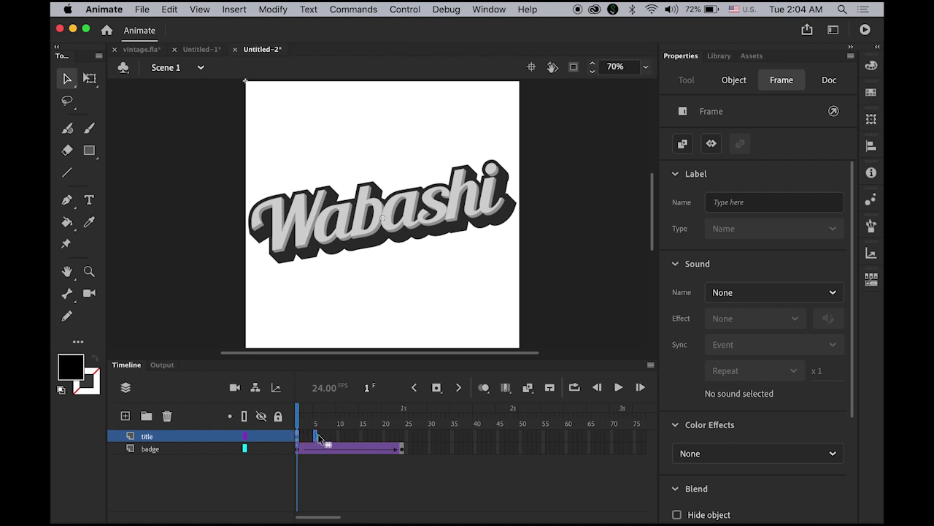
drag(385, 438, 401, 438)
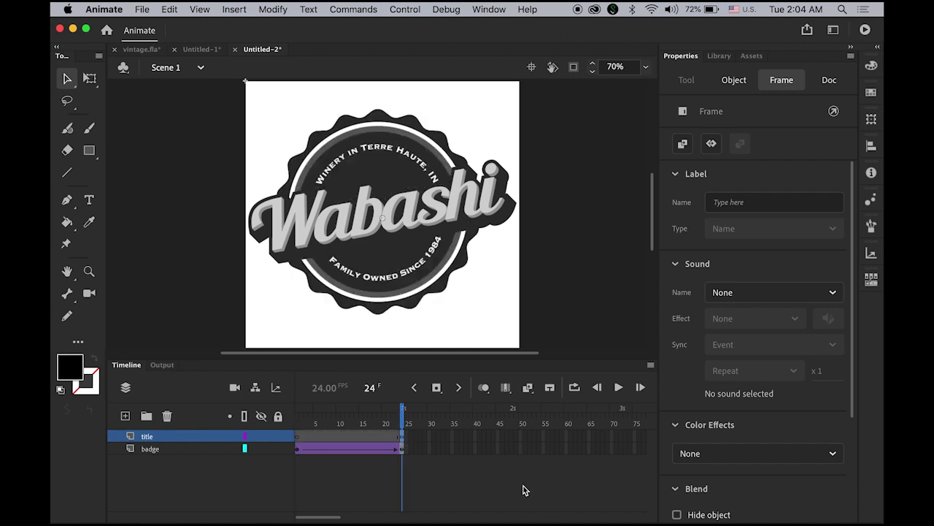
Insert a keyframe at frame 35 of the title layer and create a classic tween between frames 24 and 35
click(451, 436)
click(437, 388)
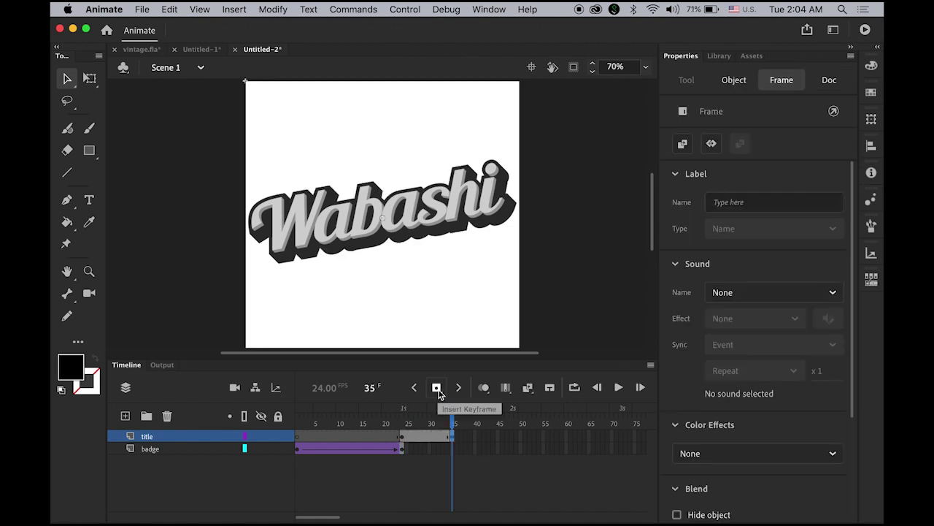
right_click(425, 437)
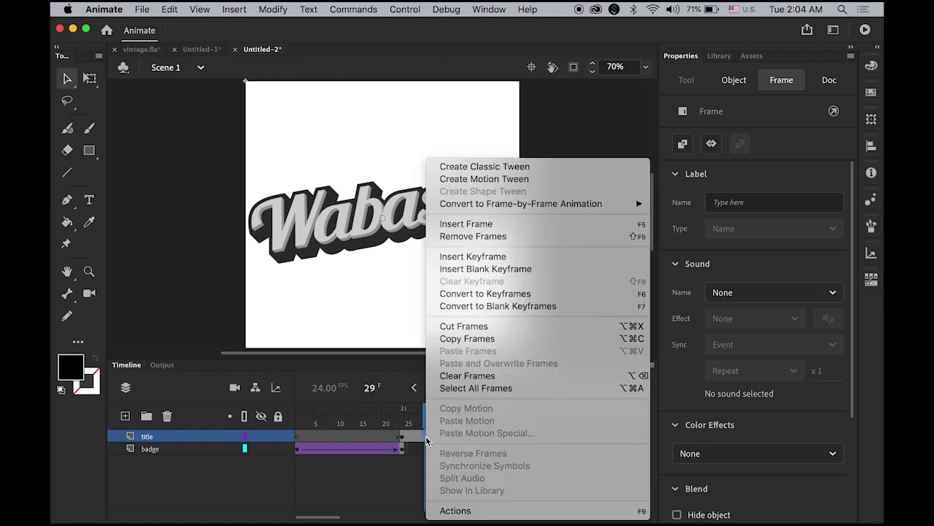
click(529, 166)
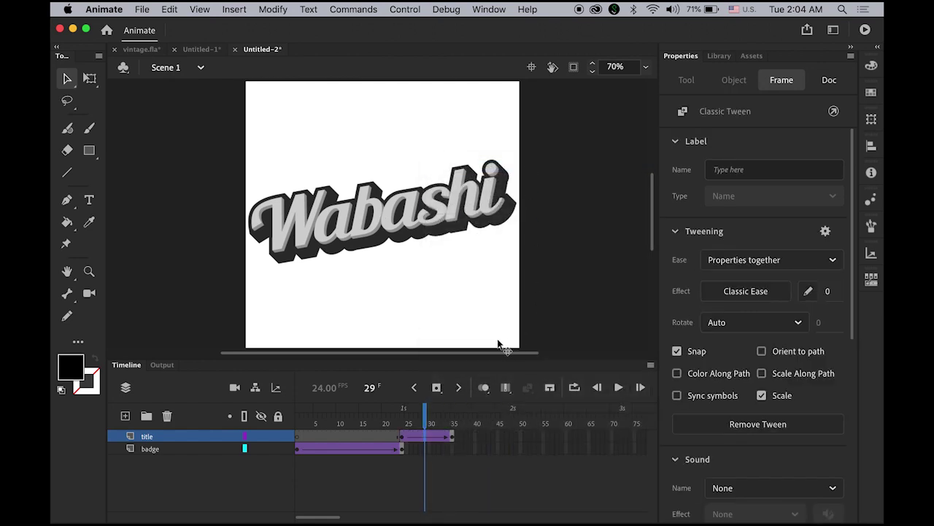
Move the title movie clip at frame 24 off the right side of the stage, to about X 600, Y -104
drag(425, 424, 403, 424)
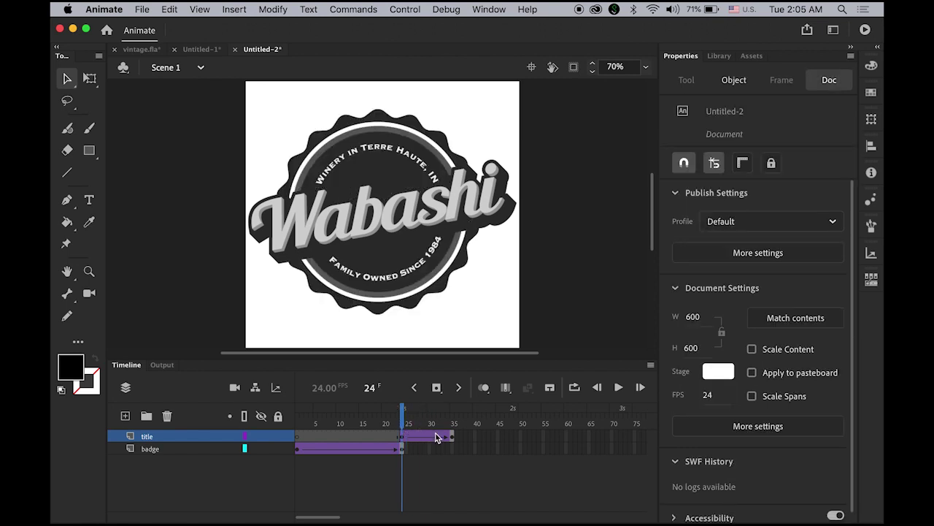
click(301, 227)
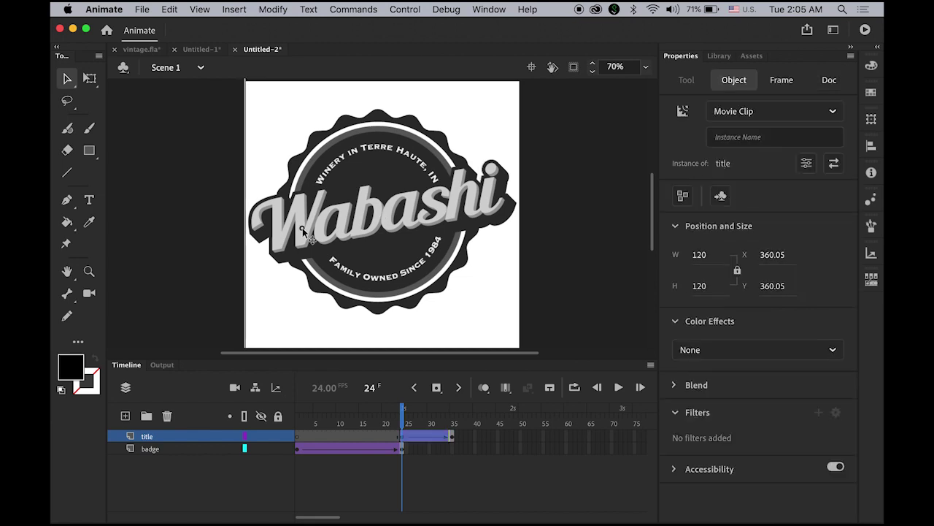
drag(302, 227, 576, 184)
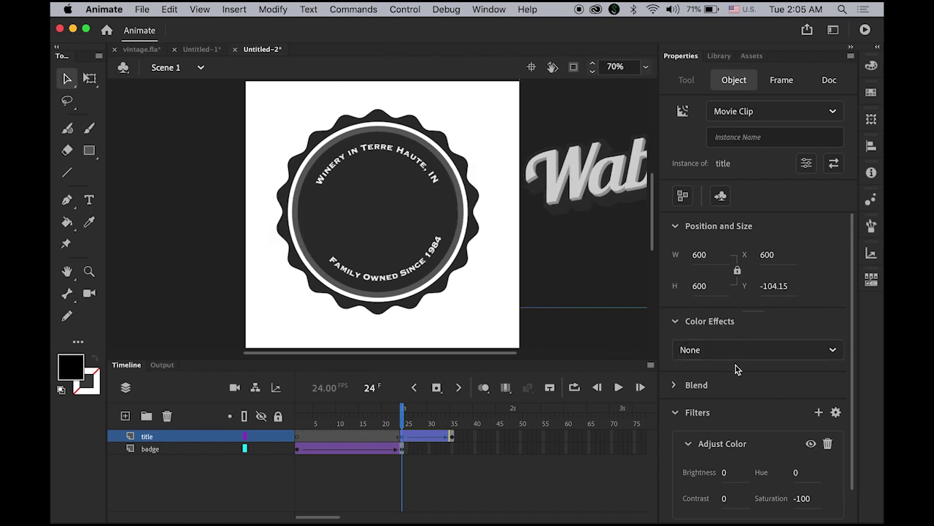
Set the title tween's easing intensity to -100 and play back the whole animation from frame 1
click(403, 440)
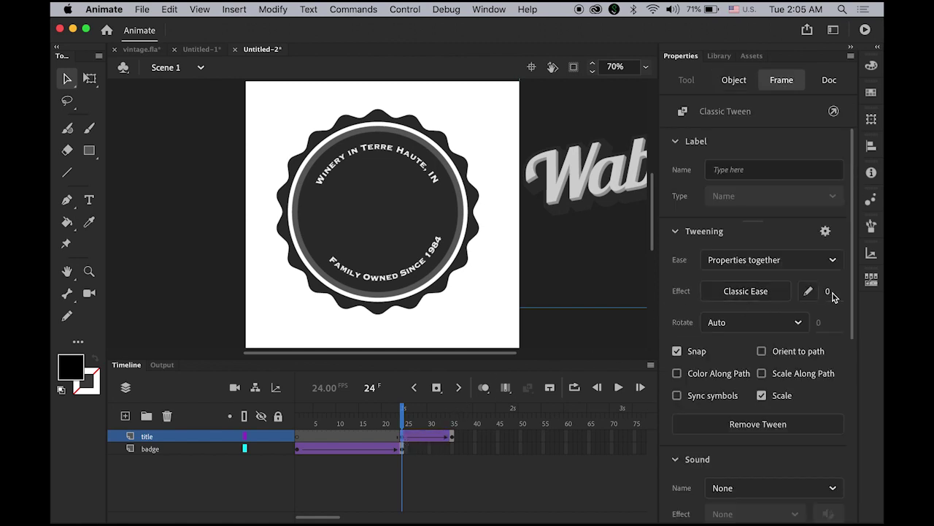
drag(825, 296, 630, 302)
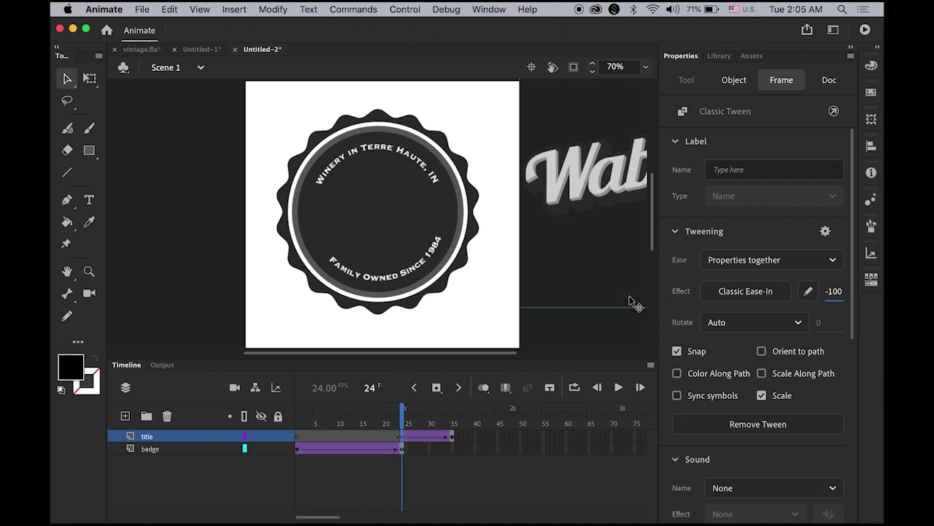
click(580, 346)
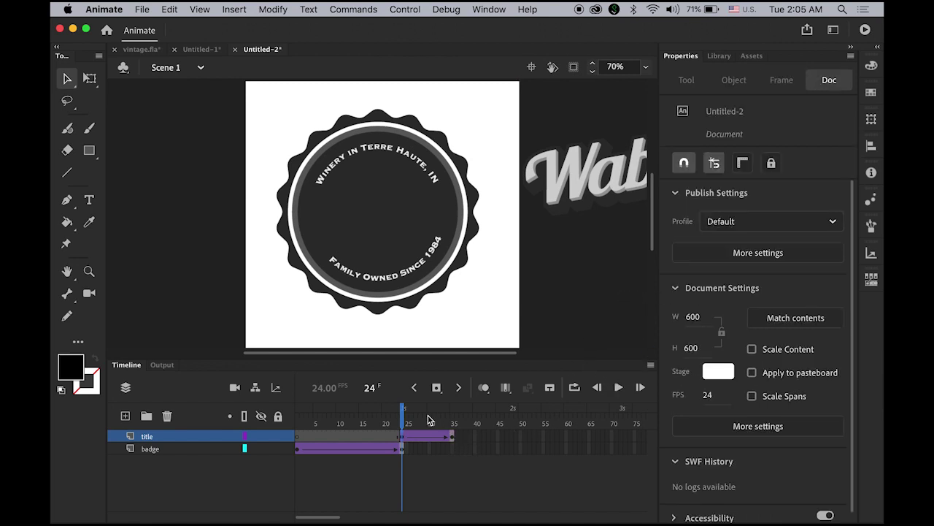
drag(403, 422, 297, 422)
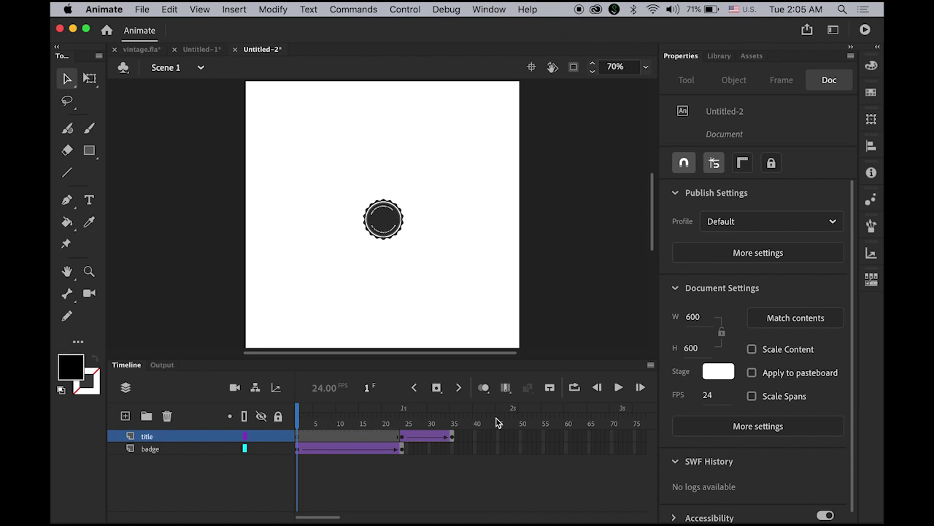
click(620, 389)
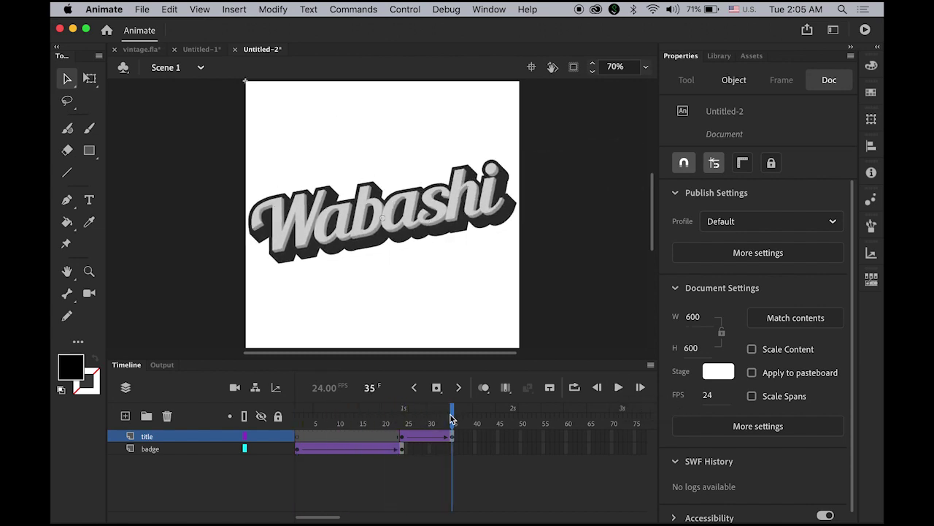
drag(452, 414, 269, 418)
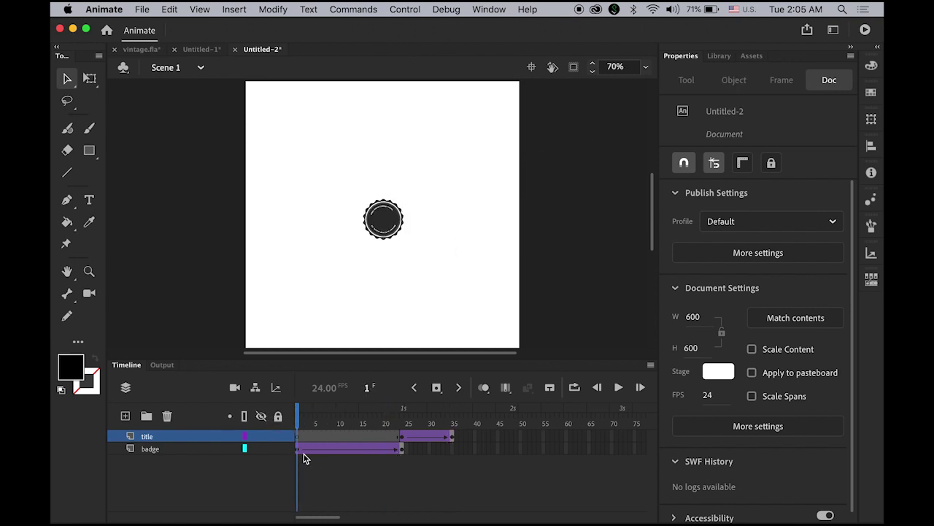
Lock the title layer, set the badge movie clip's alpha to 0% at frame 1, and play the animation
click(279, 436)
click(300, 452)
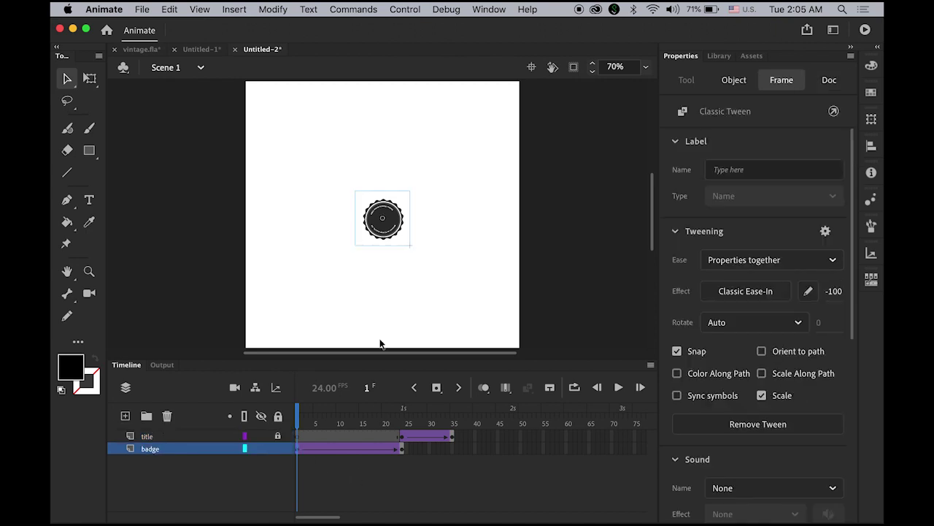
click(391, 227)
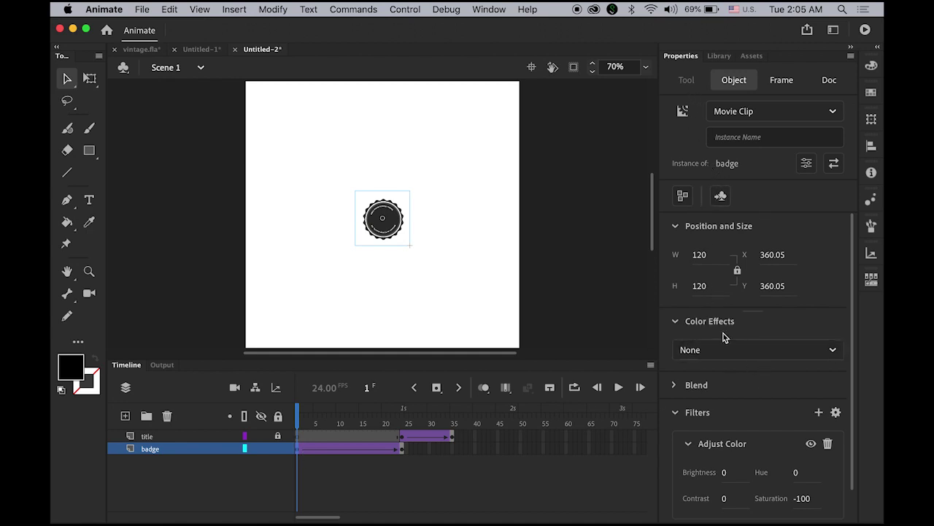
click(833, 352)
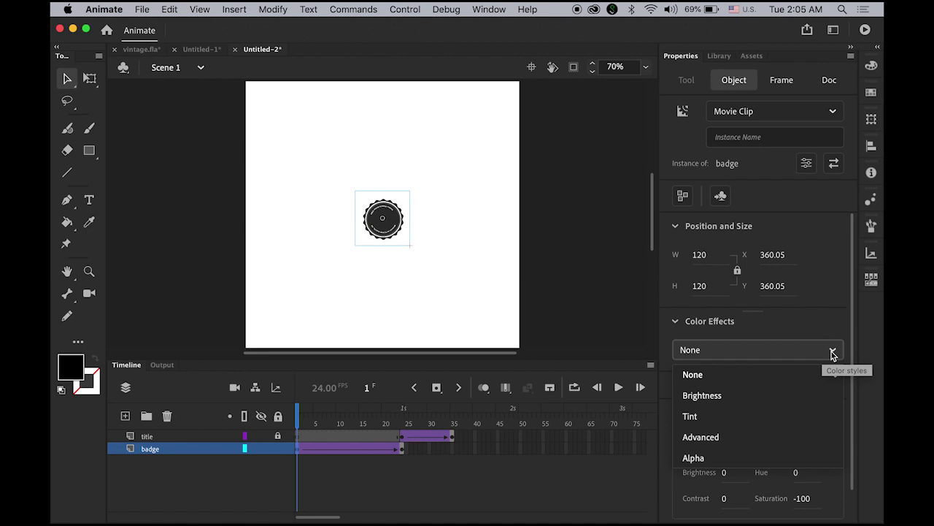
click(733, 454)
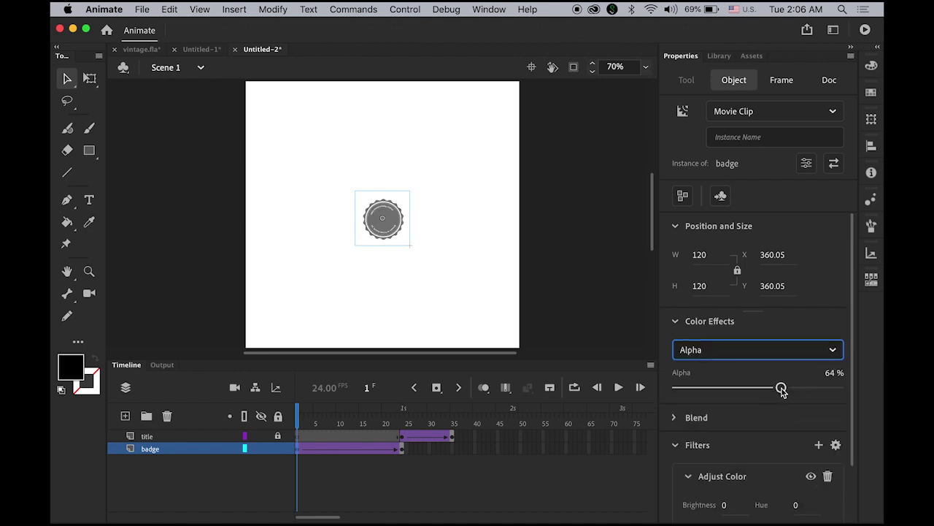
drag(781, 387, 623, 388)
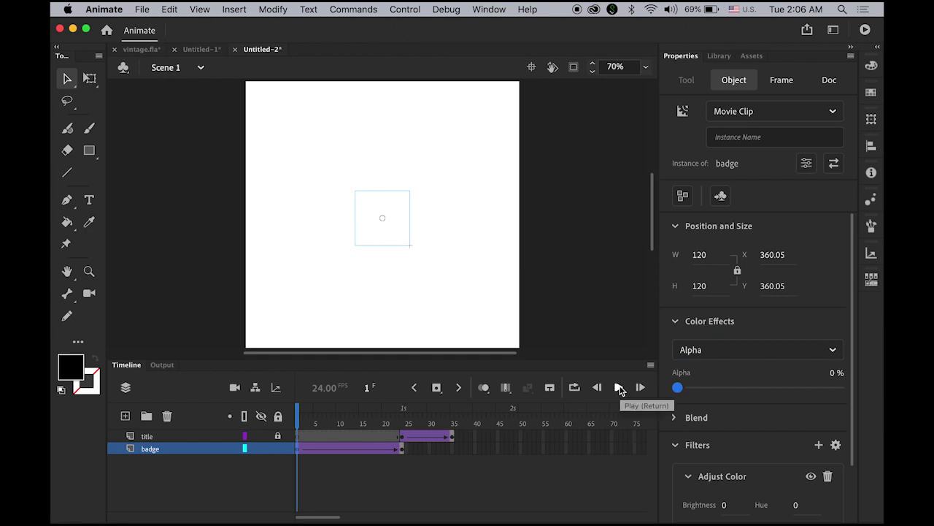
click(619, 388)
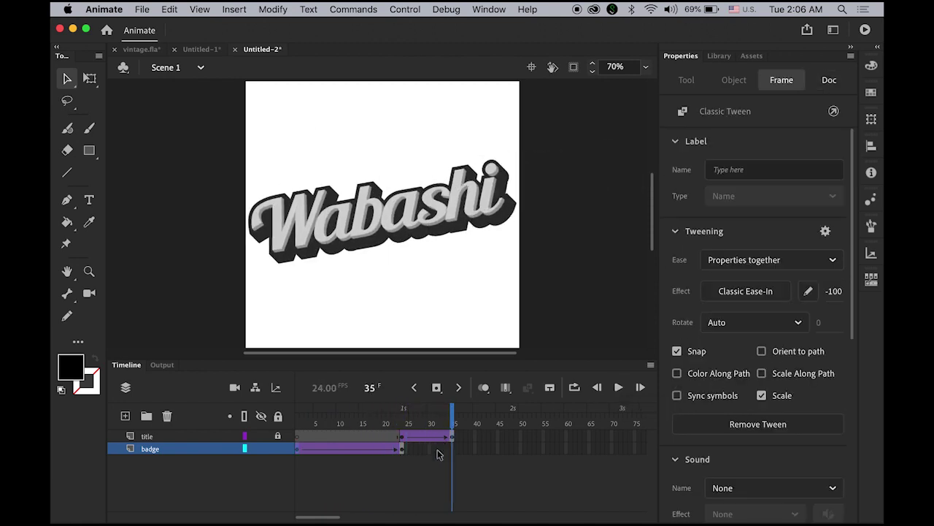
Insert a keyframe at frame 35 of the badge layer and play back the animation from the start
drag(455, 419, 402, 426)
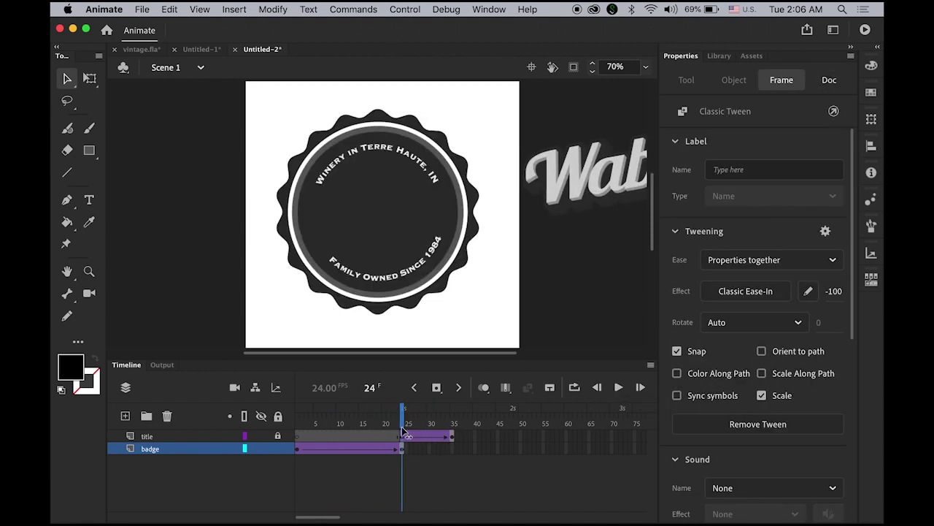
click(453, 451)
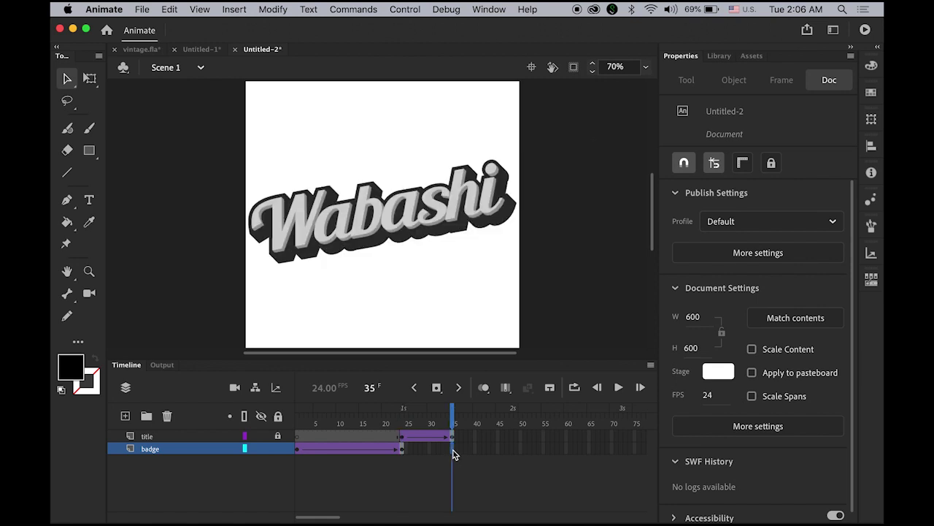
click(437, 388)
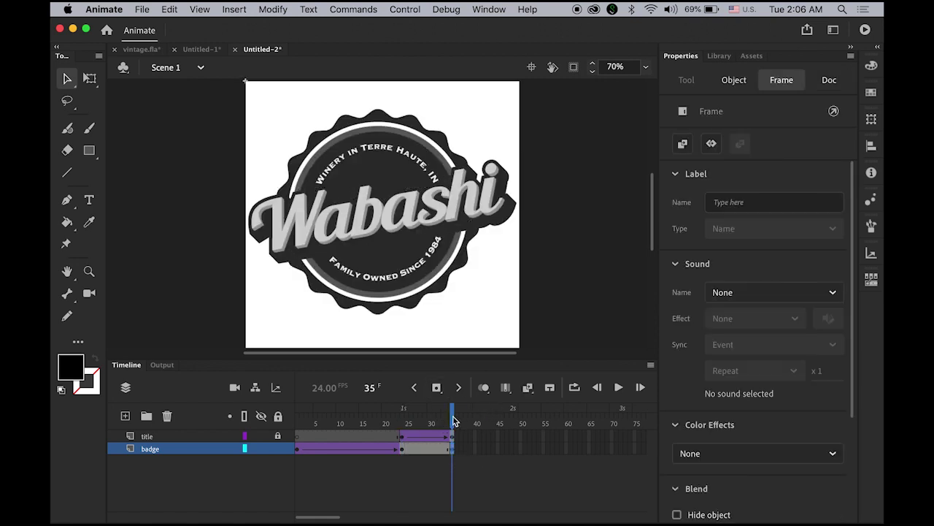
drag(453, 417, 245, 409)
click(618, 387)
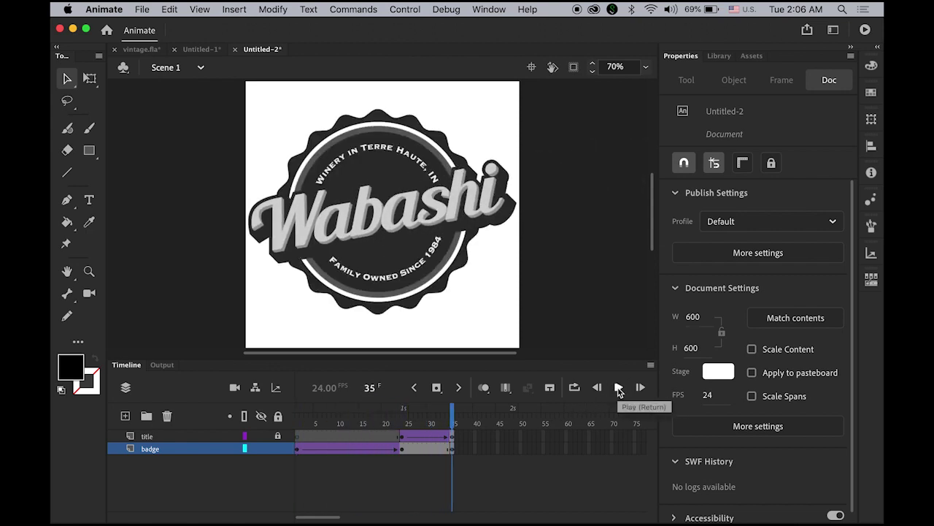
click(618, 387)
click(618, 387)
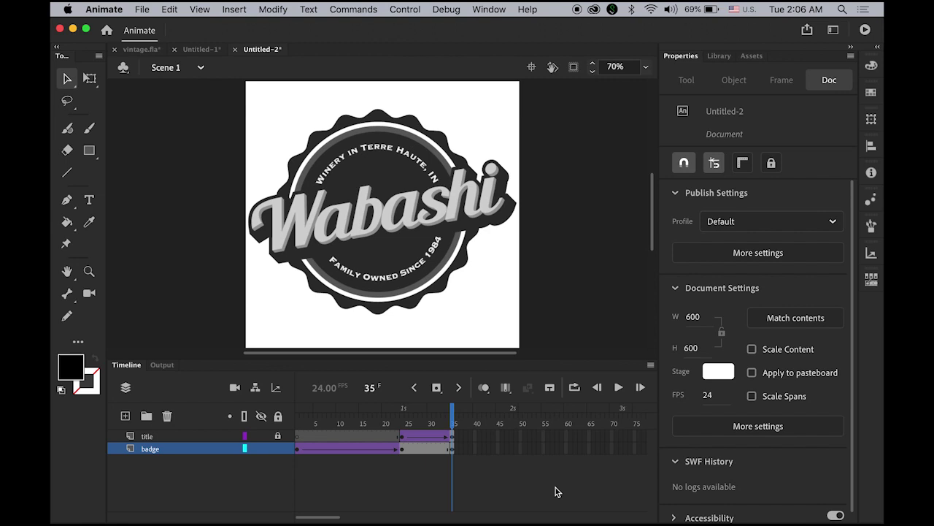
Insert keyframes at frame 72 on both the title and badge layers and play back the extended animation
click(622, 436)
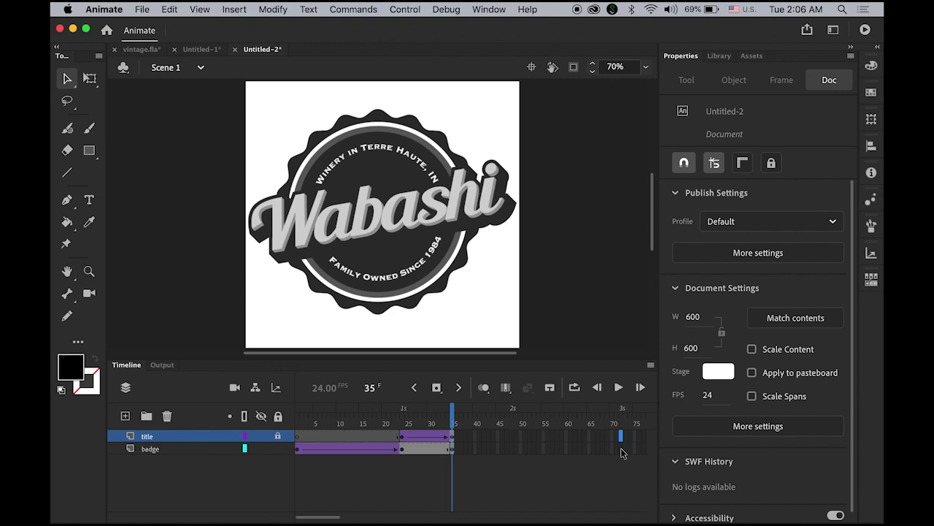
shift+click(621, 449)
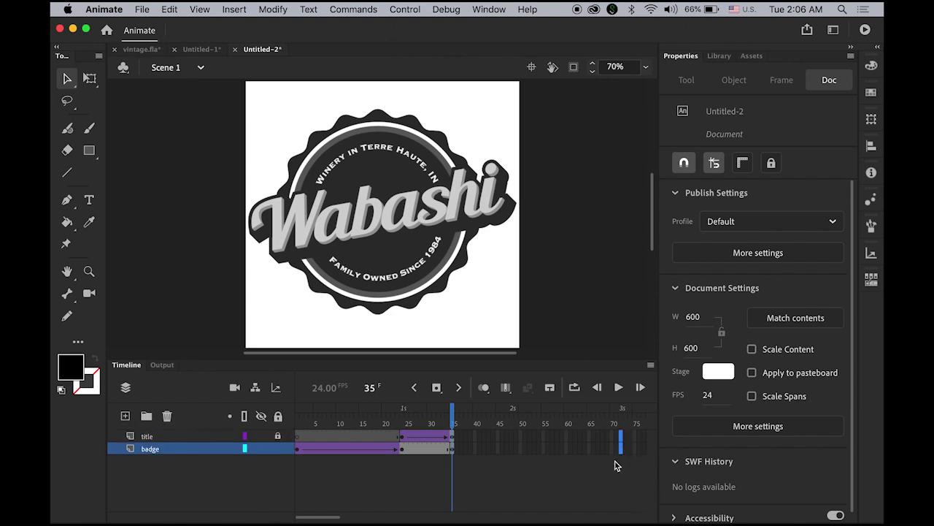
click(437, 387)
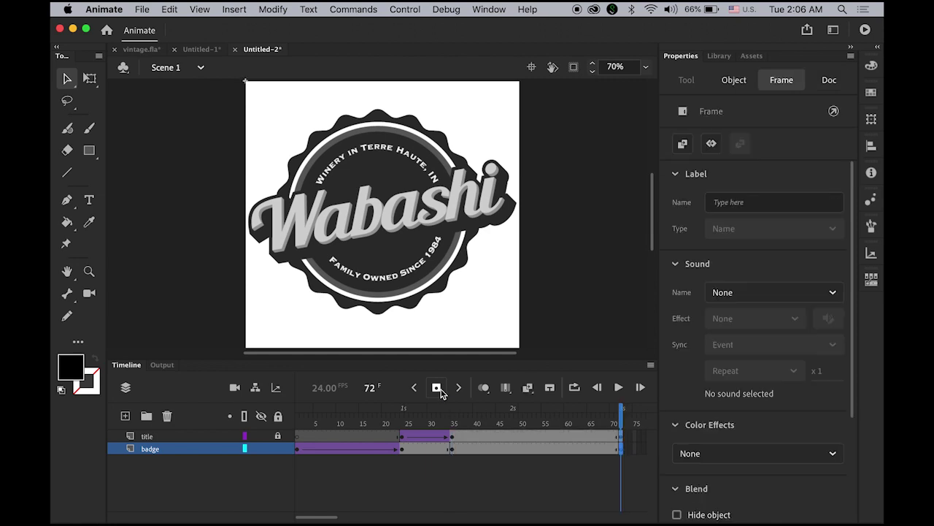
click(619, 388)
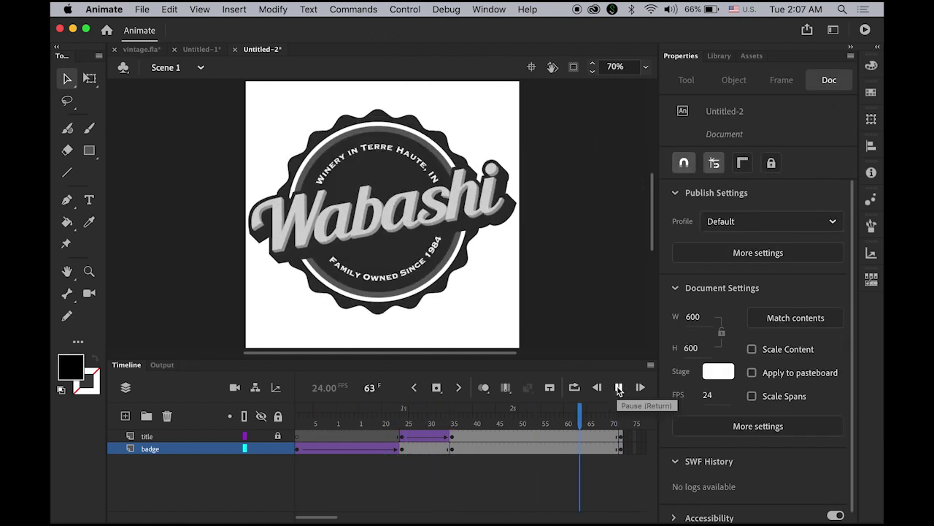
click(619, 388)
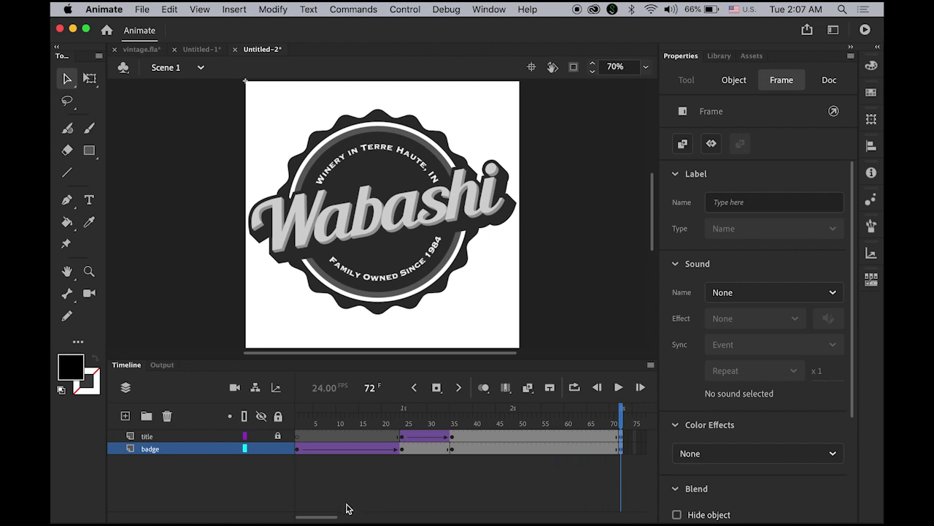
Insert keyframes at frame 96 on both the title and badge layers
drag(333, 519, 367, 520)
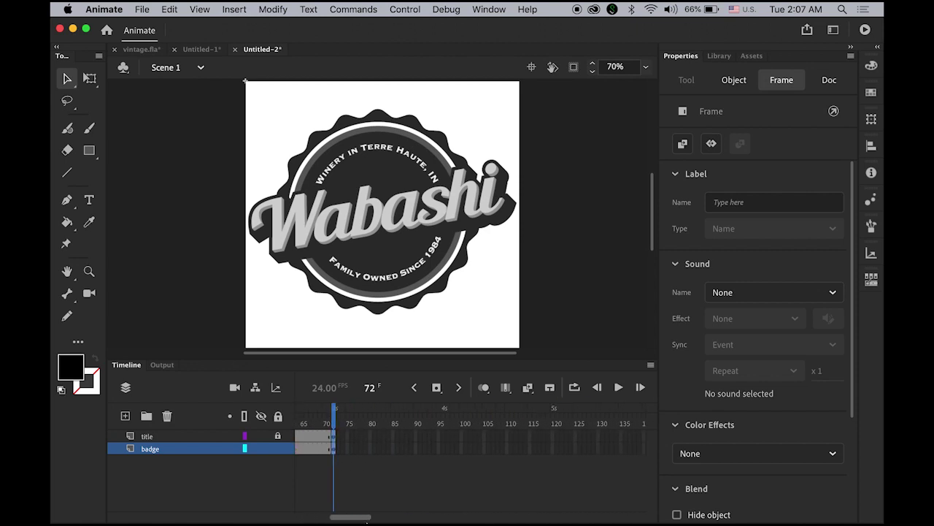
mouse_move(368, 522)
click(444, 437)
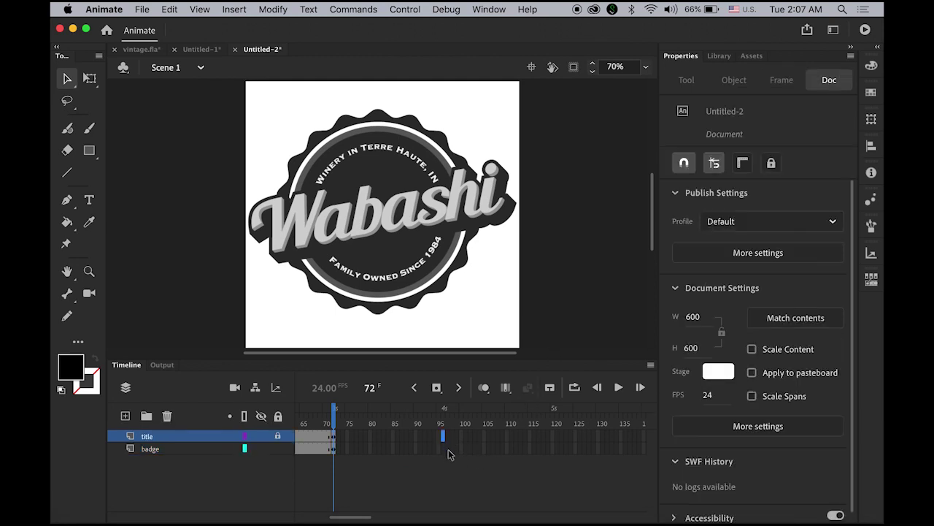
shift+click(443, 448)
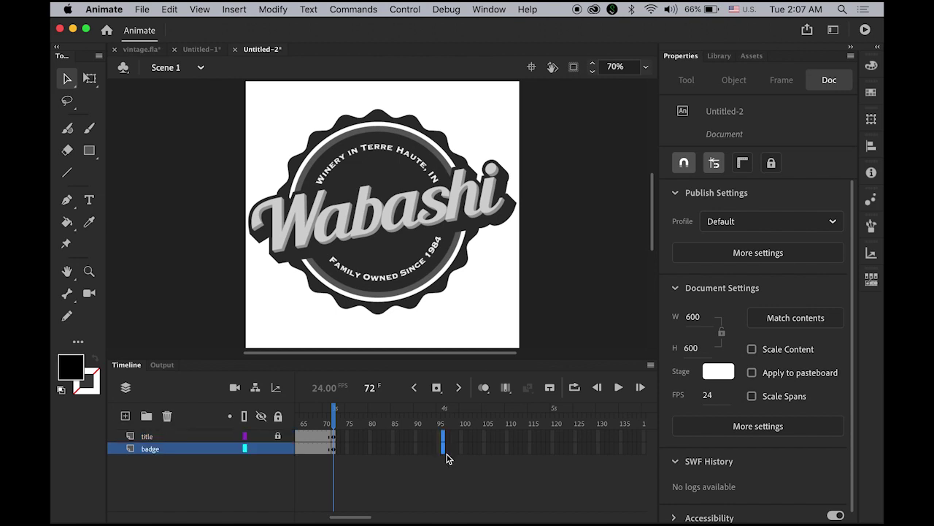
click(436, 387)
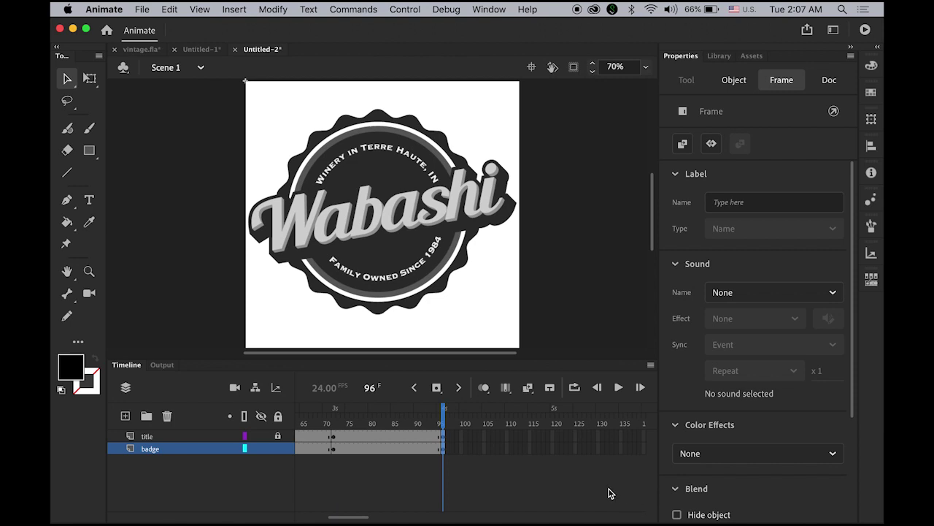
Create classic tweens between frames 72 and 96 on the title and badge layers
click(385, 435)
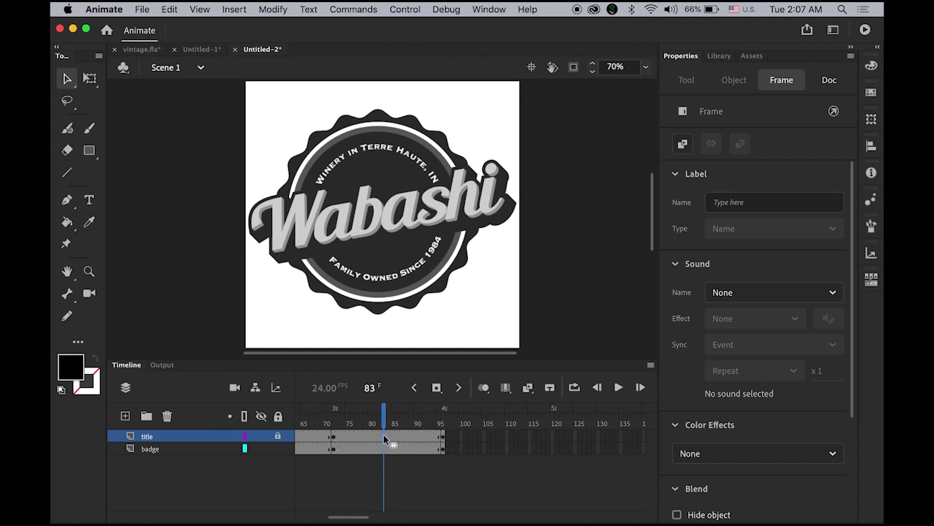
right_click(384, 434)
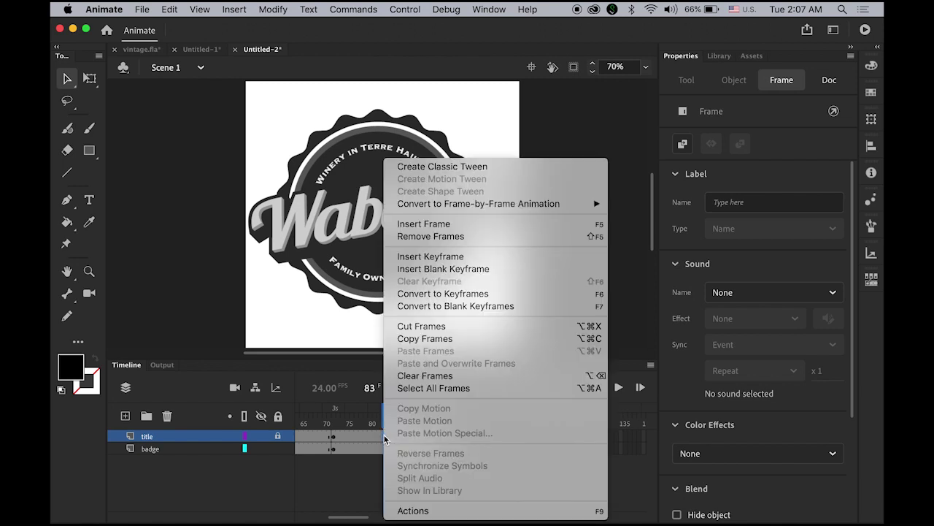
click(463, 172)
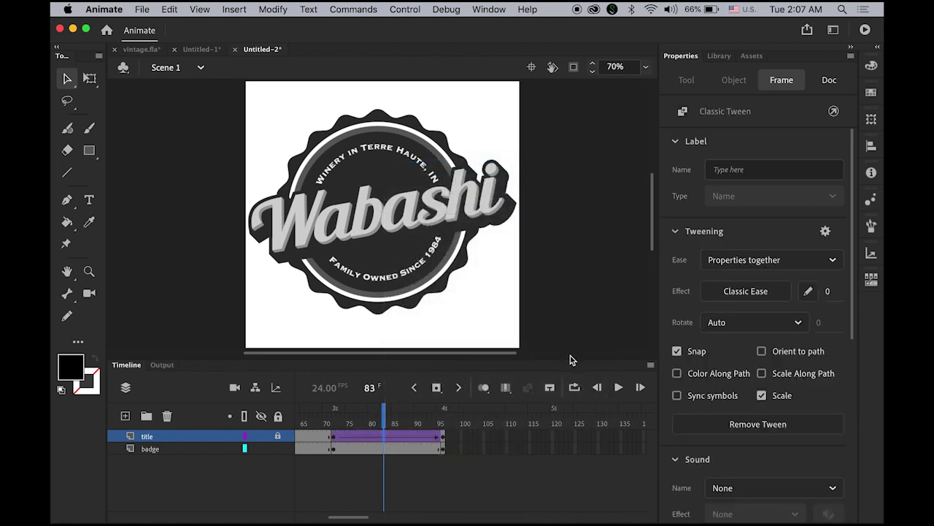
click(386, 450)
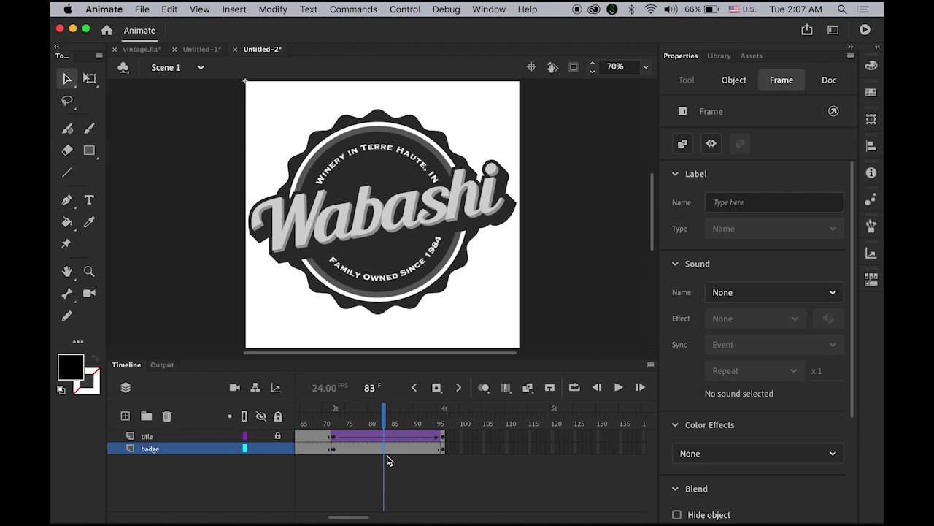
right_click(385, 453)
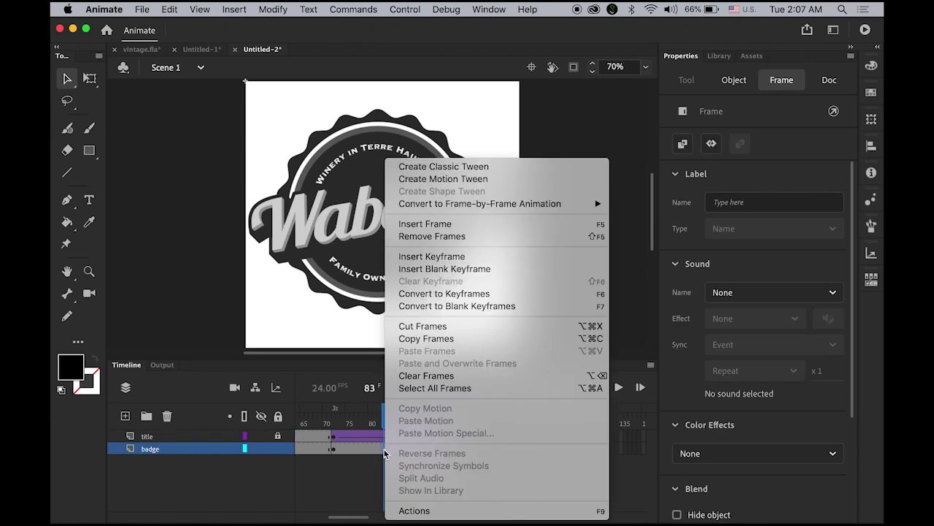
click(495, 171)
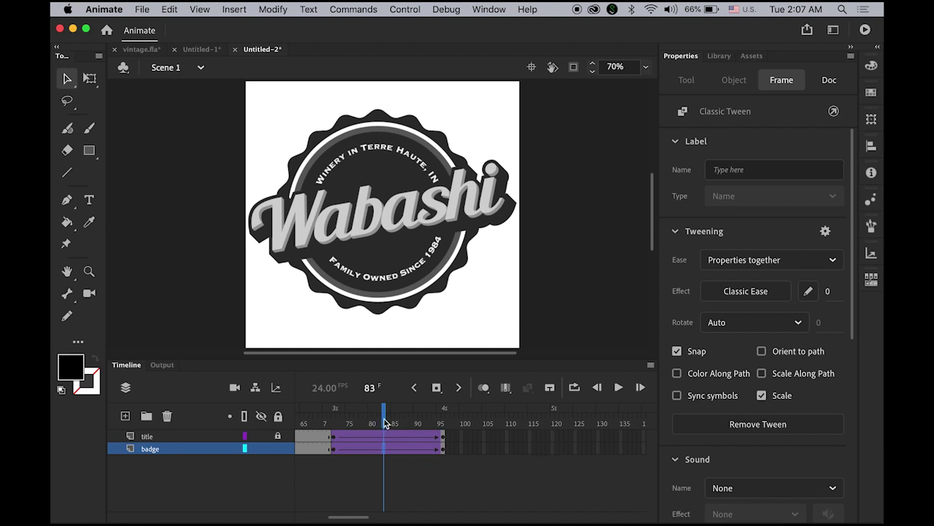
Unlock the title layer, set the Adjust Color saturation of both movie clips at frame 96 to 0, and preview the color transition
drag(384, 422, 493, 430)
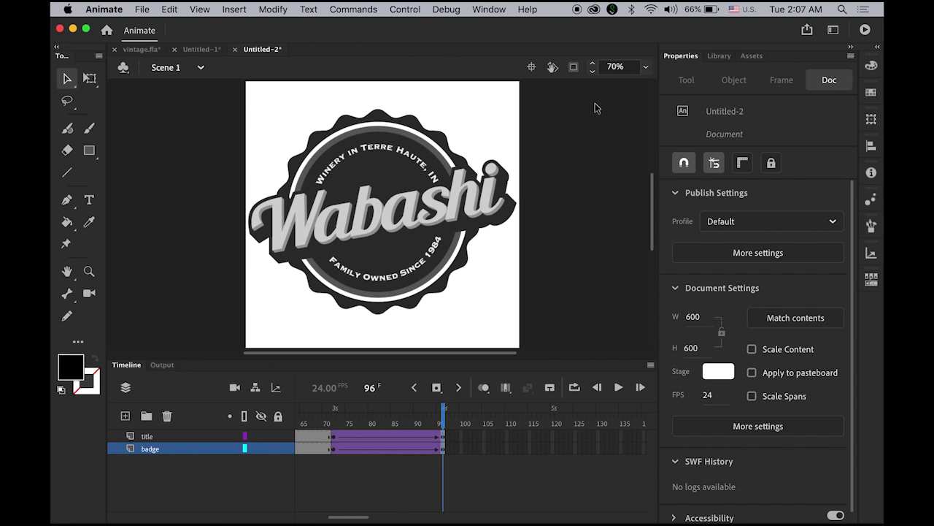
drag(592, 103, 214, 321)
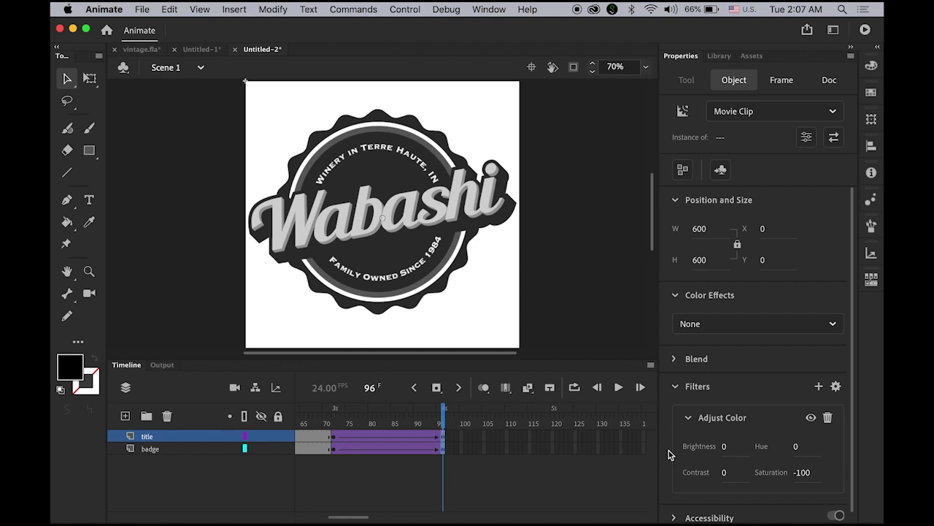
click(800, 474)
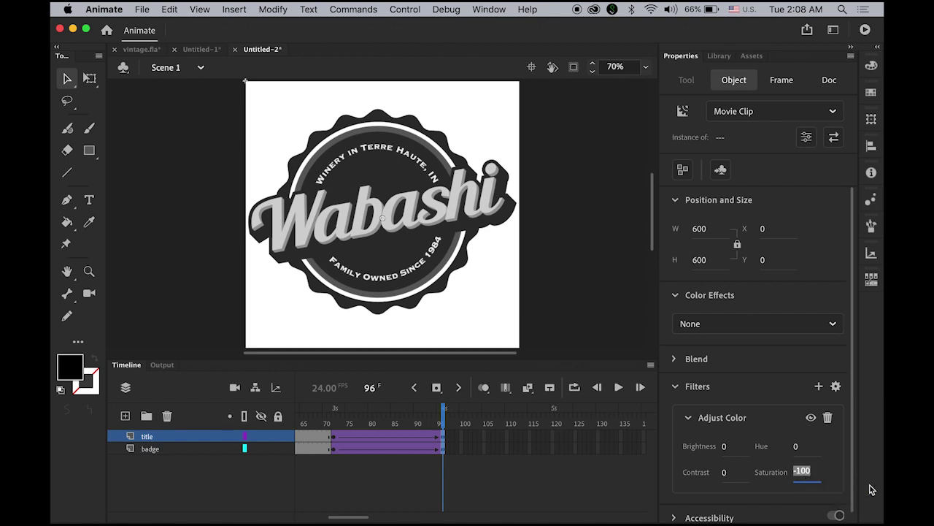
text(0)
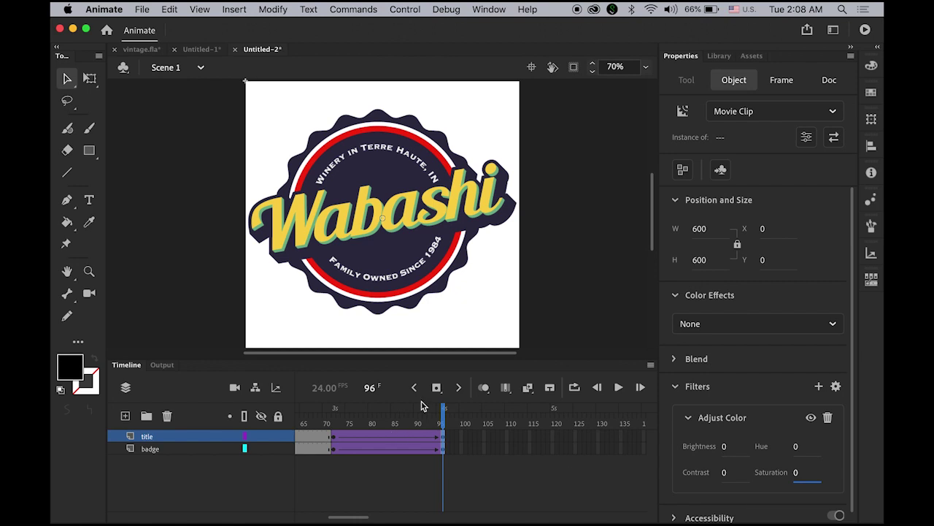
drag(443, 413, 443, 432)
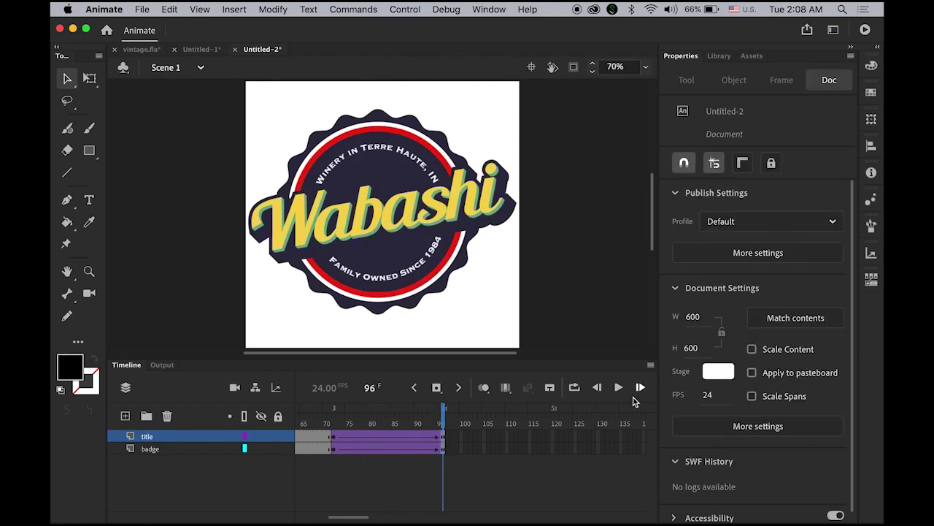
click(619, 387)
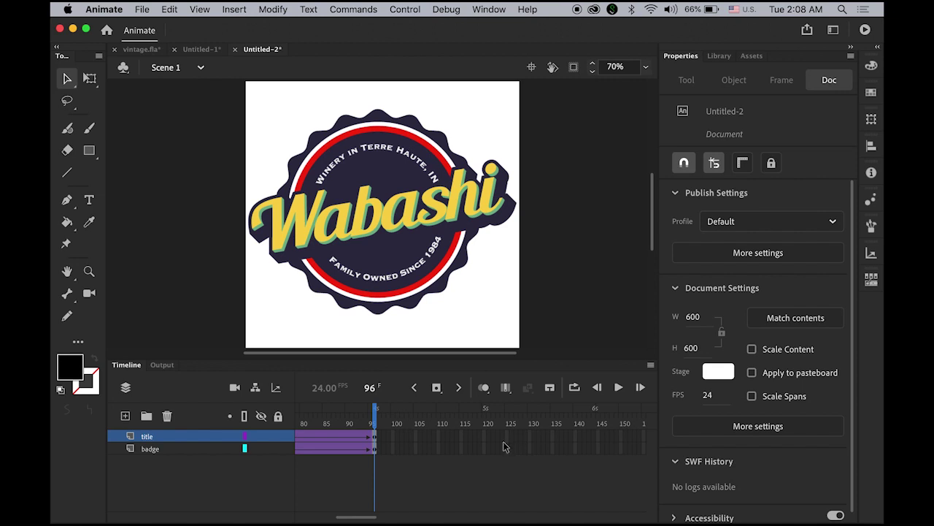
Insert keyframes at frame 168 on both the title and badge layers
mouse_move(378, 422)
mouse_down()
mouse_move(345, 423)
mouse_move(387, 431)
mouse_up()
drag(370, 519, 382, 519)
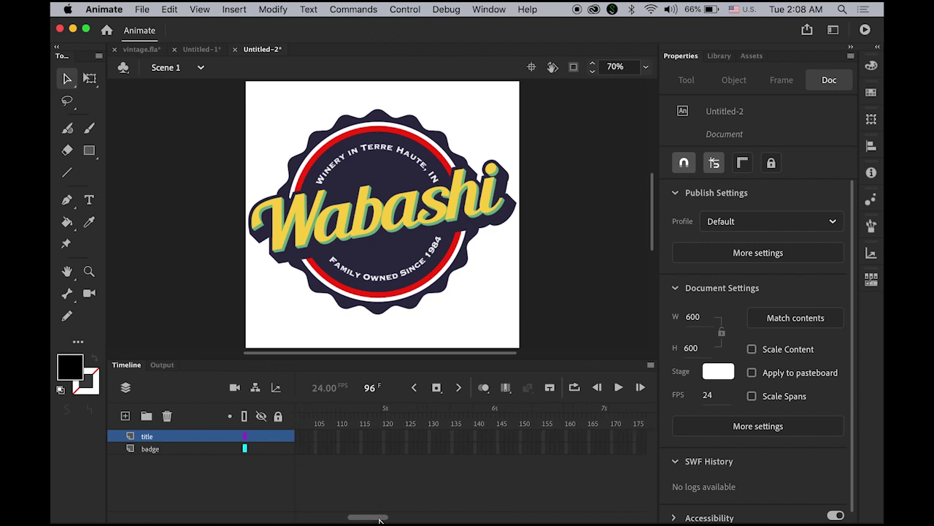
click(603, 438)
drag(604, 451, 603, 450)
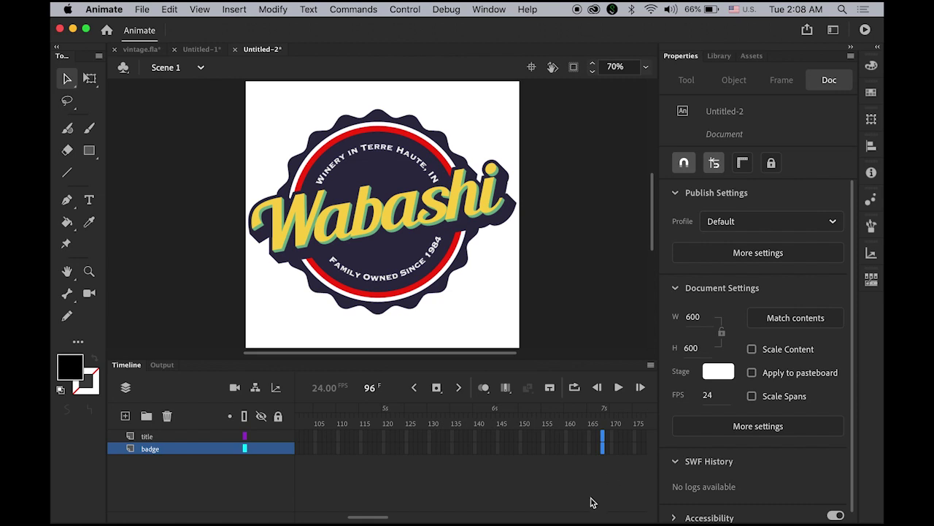
click(437, 387)
click(577, 316)
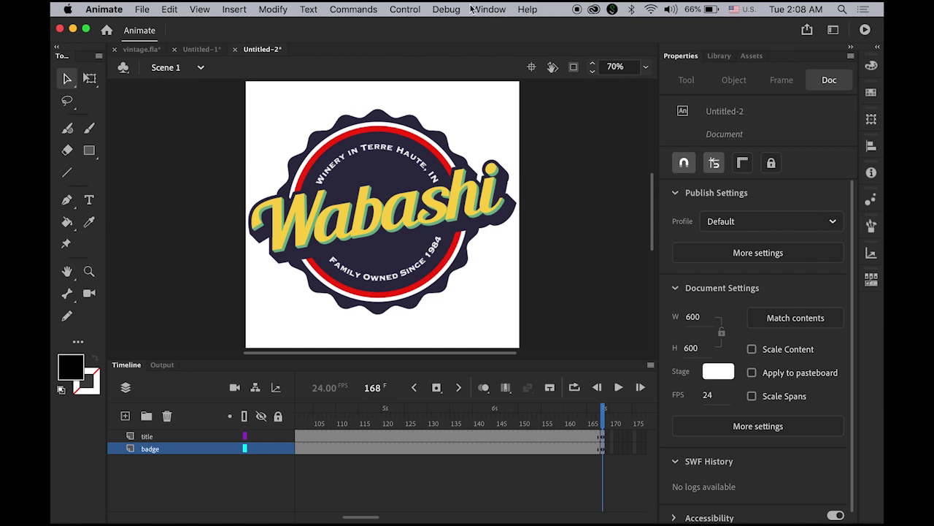
Test the movie to watch the badge and title animation, and close the playback window
click(417, 8)
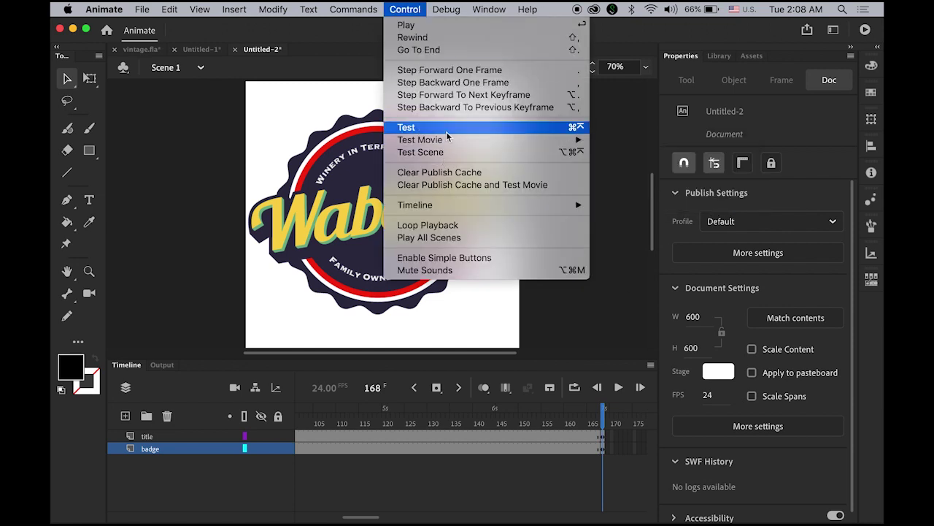
mouse_move(458, 143)
click(690, 140)
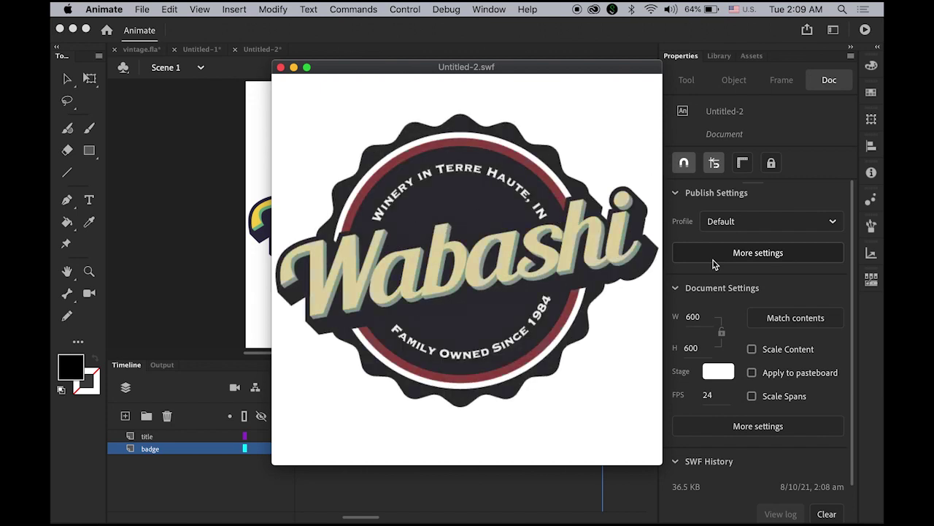
click(281, 68)
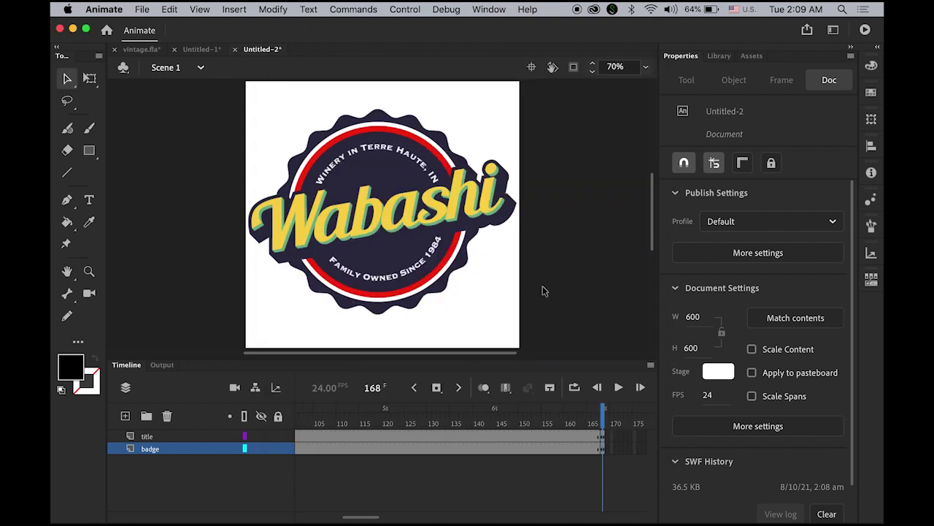
Add a new layer, move it beneath the badge layer, and rename it BG
click(125, 415)
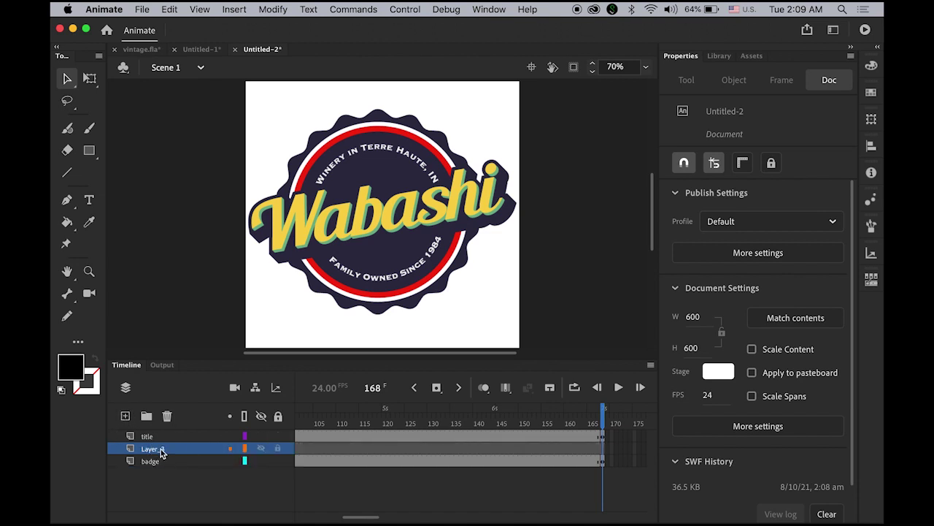
drag(160, 450, 209, 494)
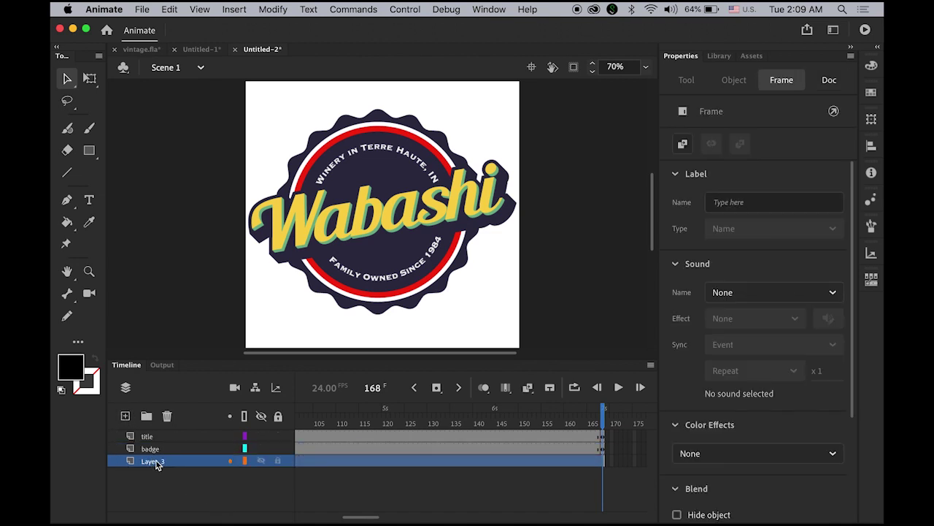
double_click(156, 462)
text(BG)
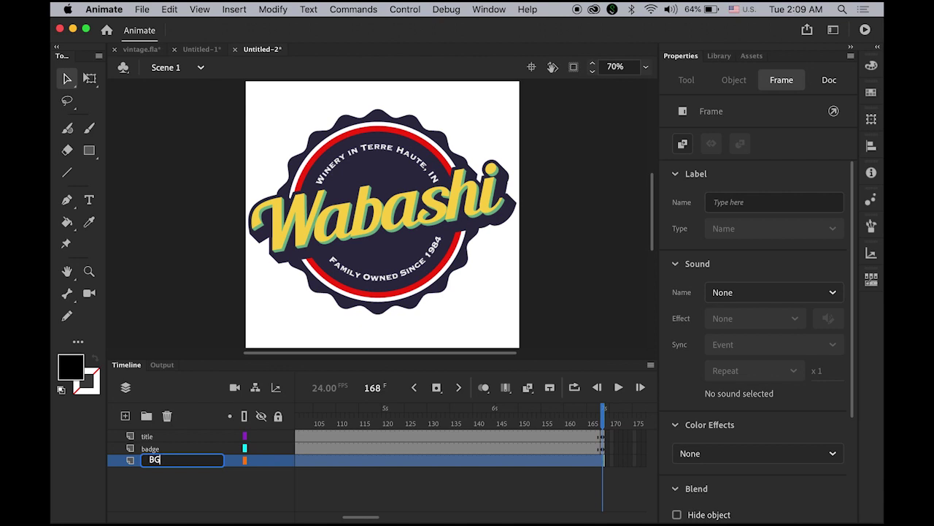
key(Return)
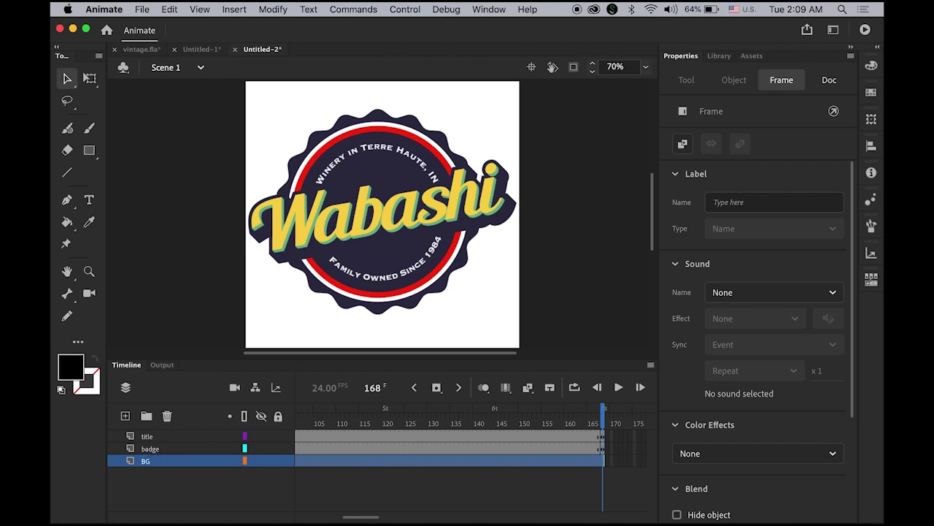
click(227, 485)
Place the old-paper-background-texture bitmap from the library onto the stage in the BG layer
click(719, 56)
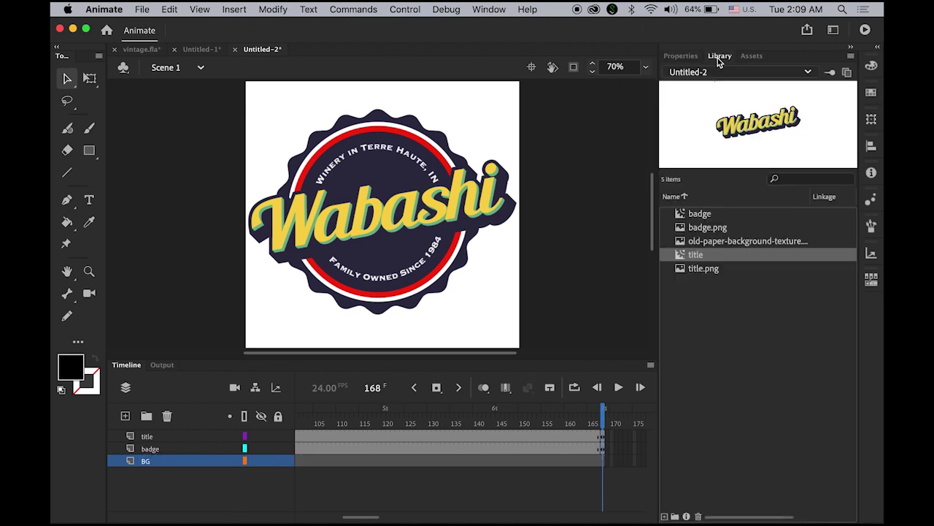
click(703, 242)
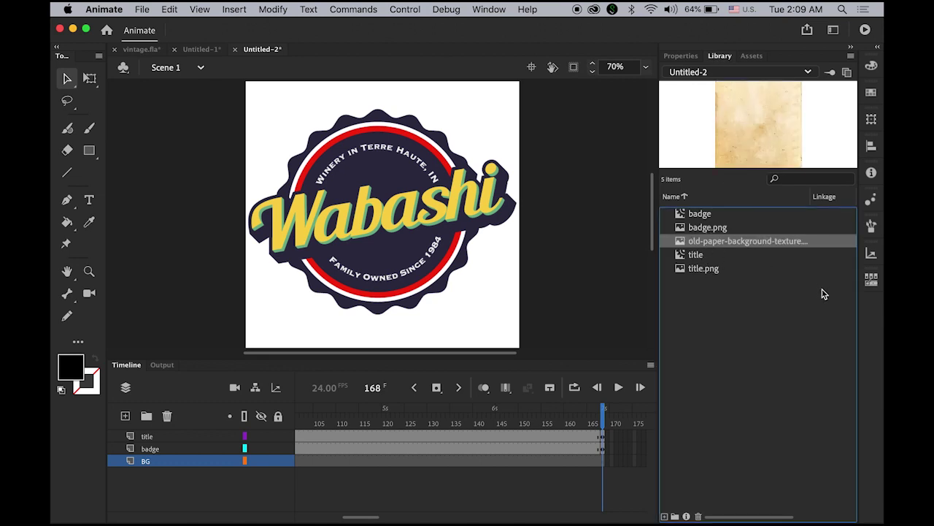
drag(783, 242, 430, 257)
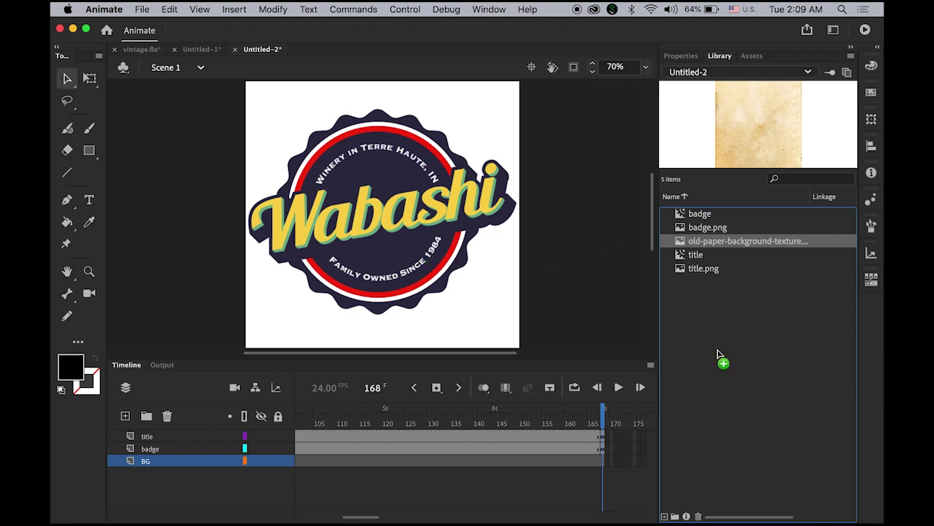
Set the paper texture's position to X 0 and Y 0, and test the movie with the background
click(679, 56)
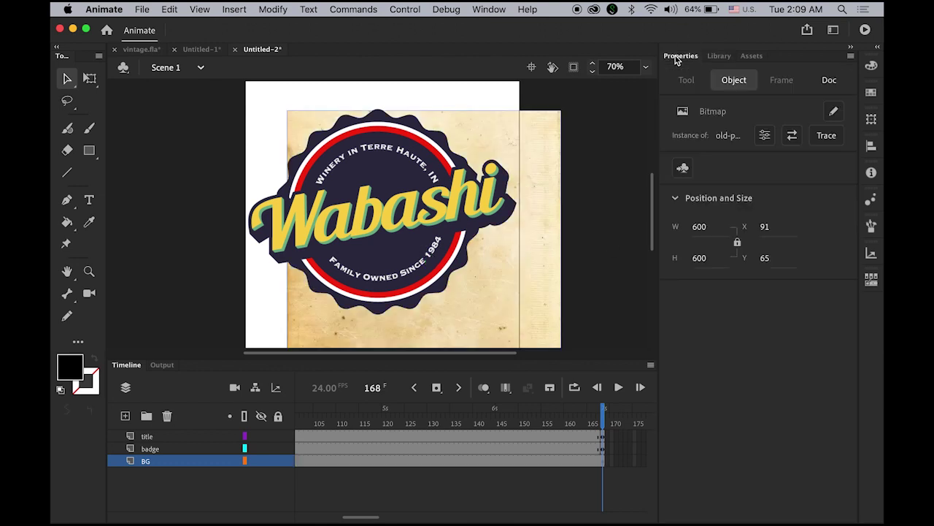
click(764, 226)
text(0)
key(Tab)
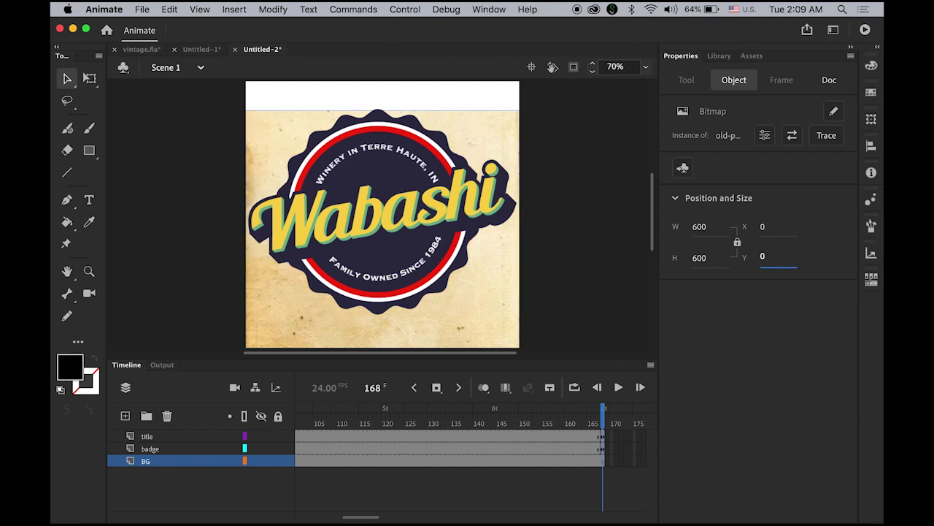
key(Return)
click(595, 215)
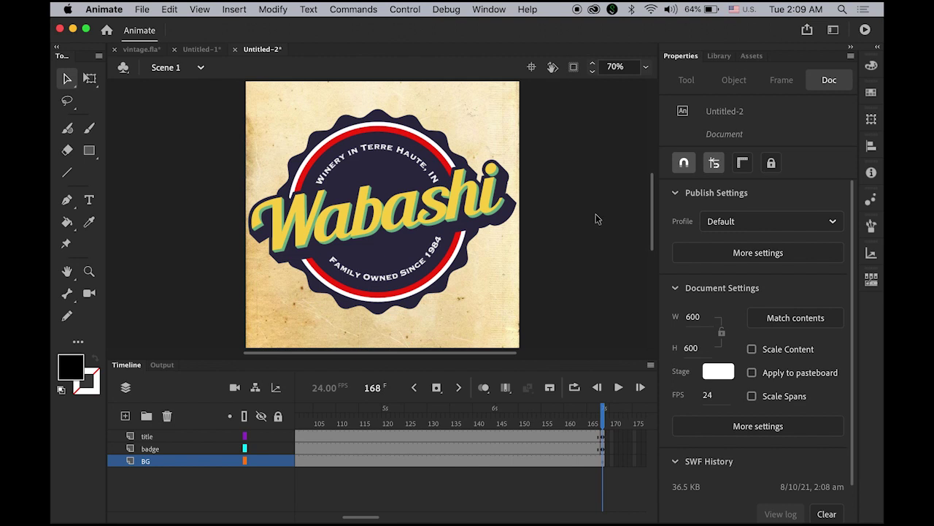
key(super+Return)
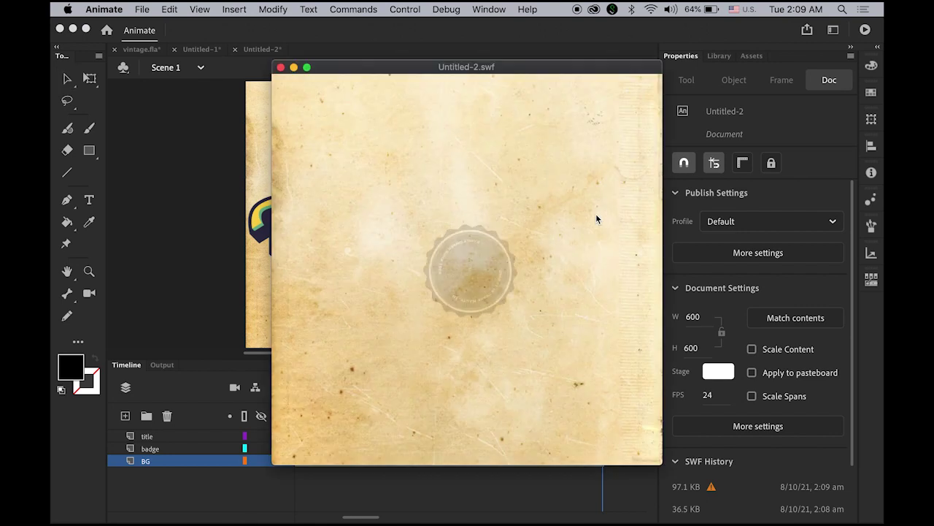